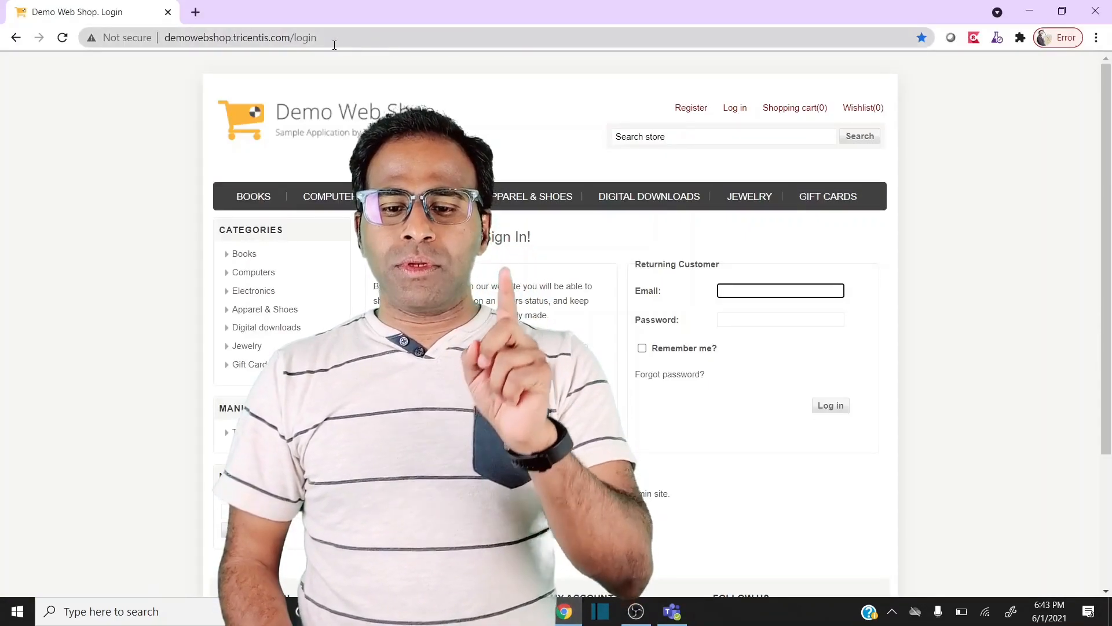
- Sign in to Demo Web Shop with the saved account email and password
click(335, 44)
click(743, 290)
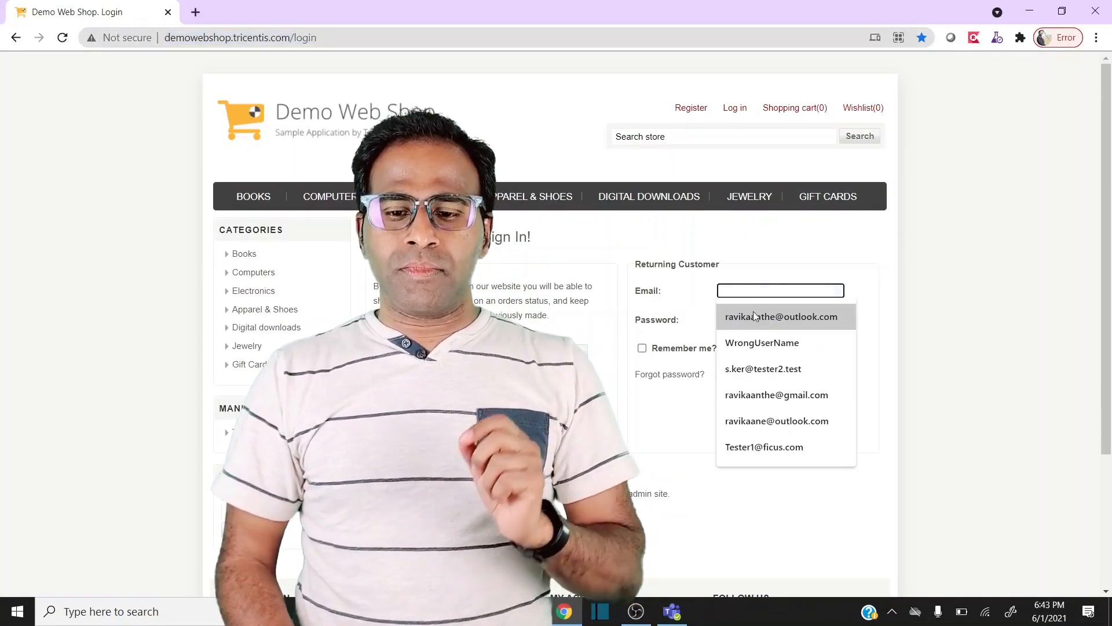
click(749, 312)
click(750, 318)
text(********)
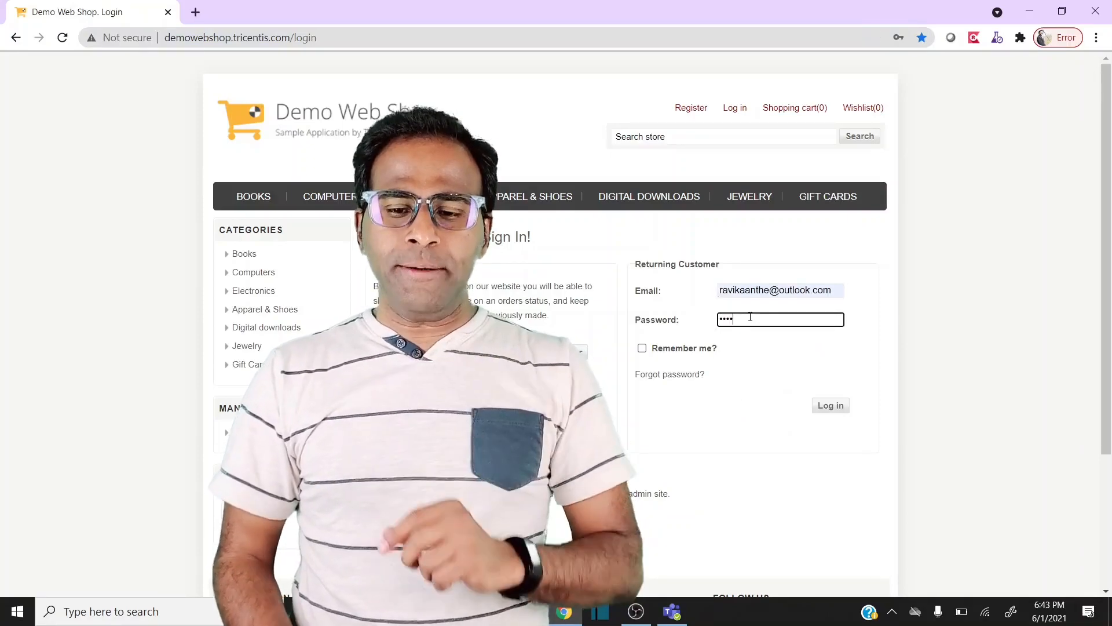
key(Return)
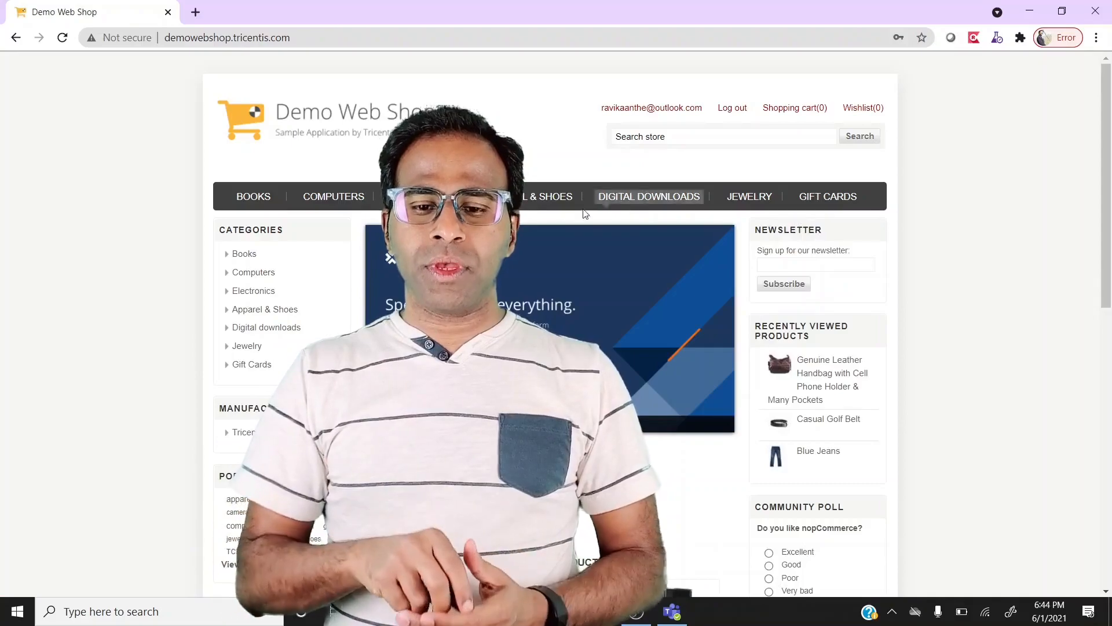
- Open Apparel & Shoes and display 4, then 8, then 12 products per page
click(509, 196)
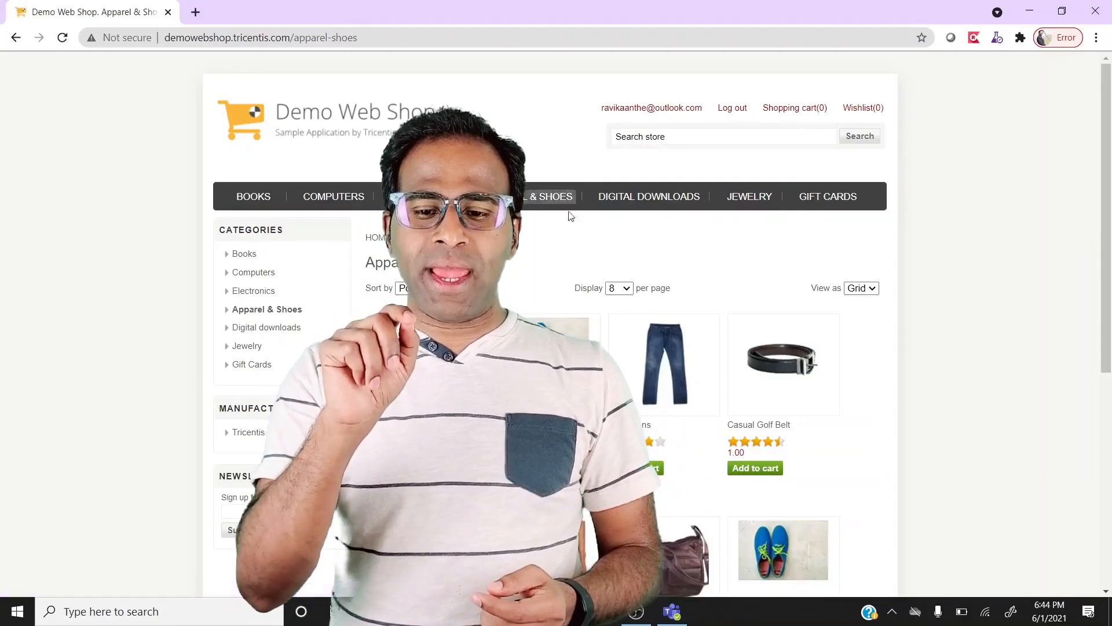
click(618, 288)
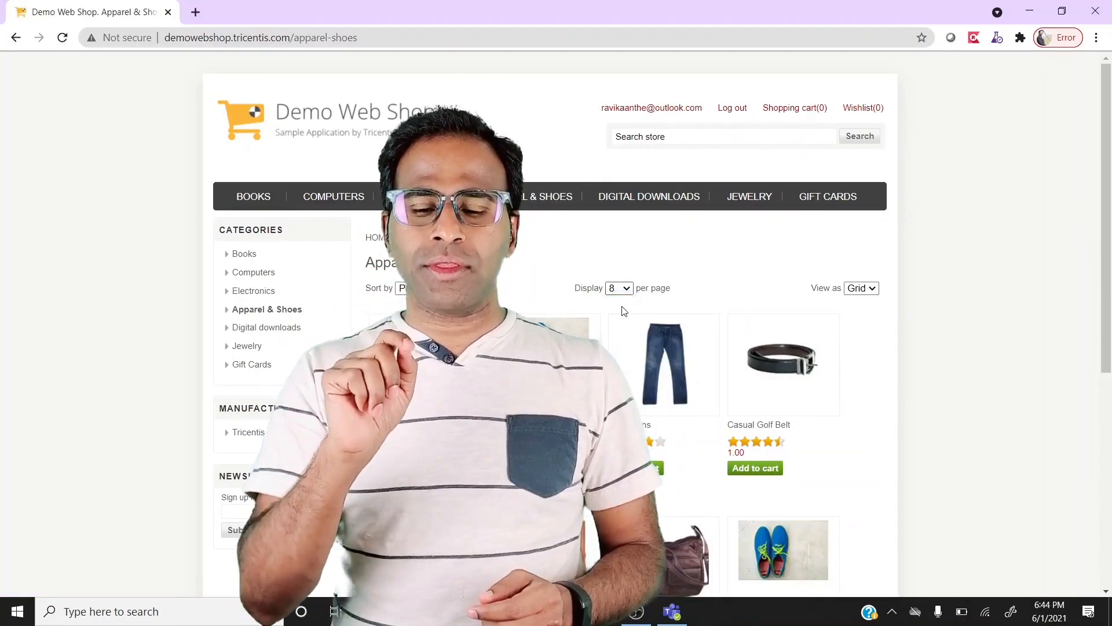
click(615, 301)
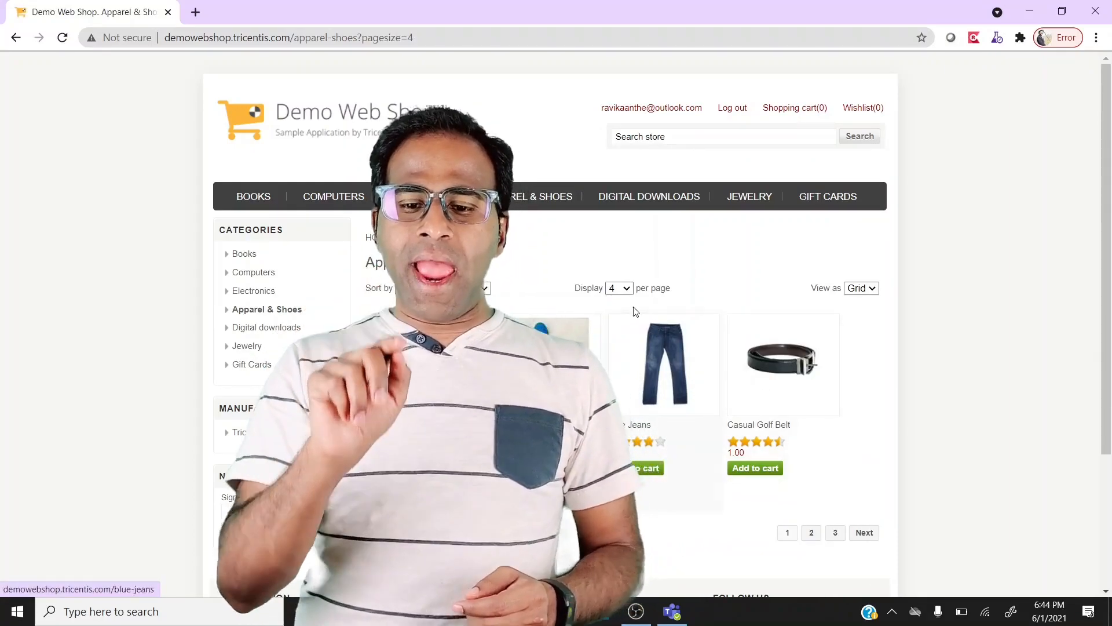
click(628, 289)
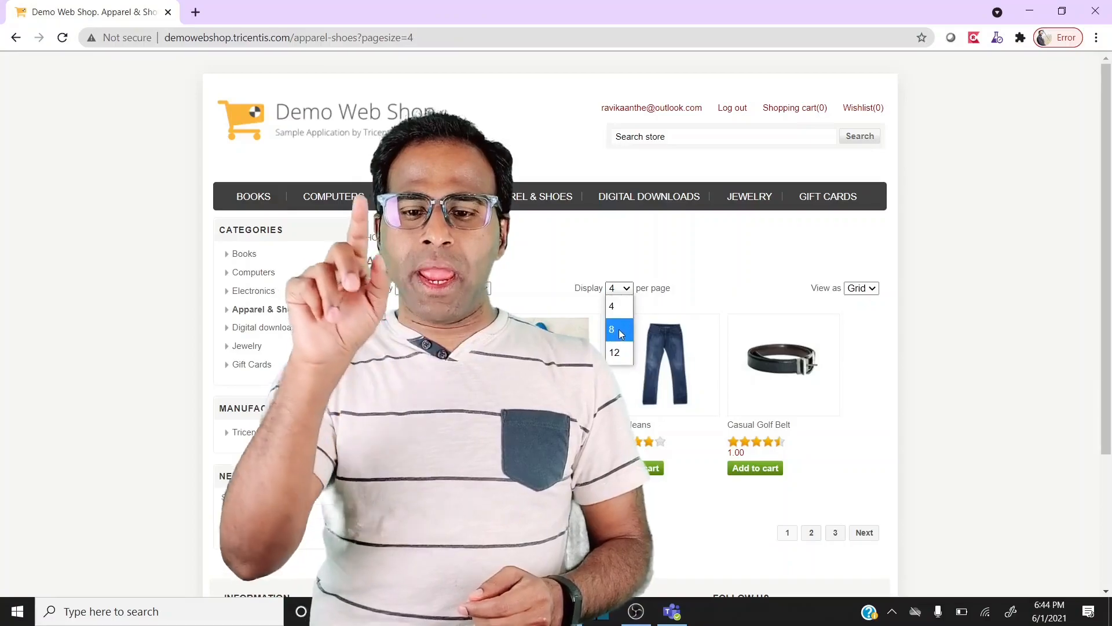
click(619, 330)
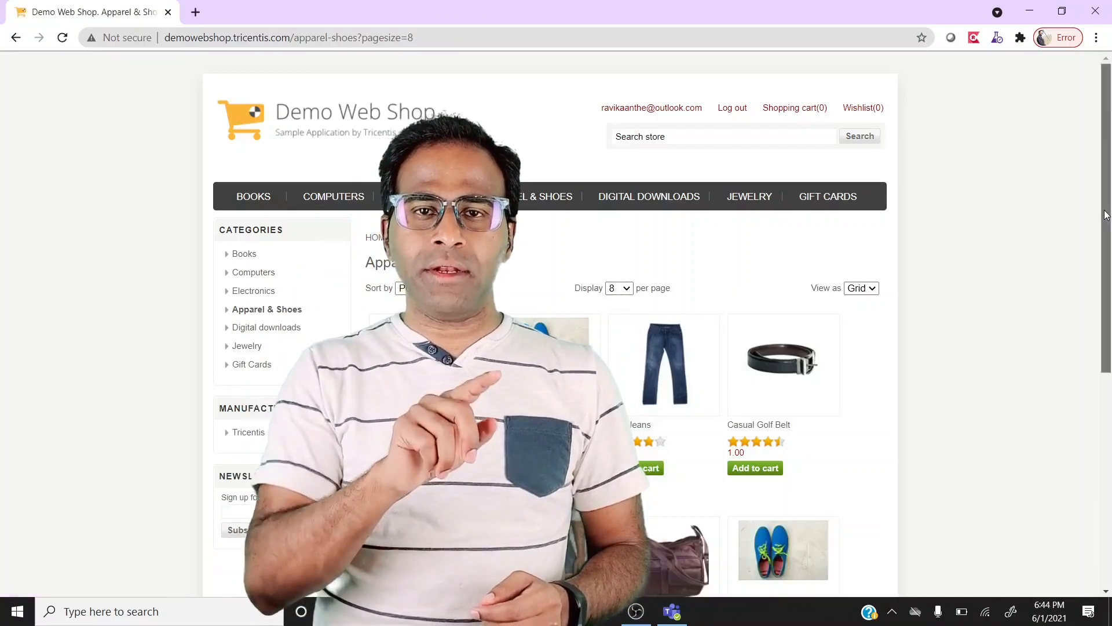
scroll(619, 331, down, 2)
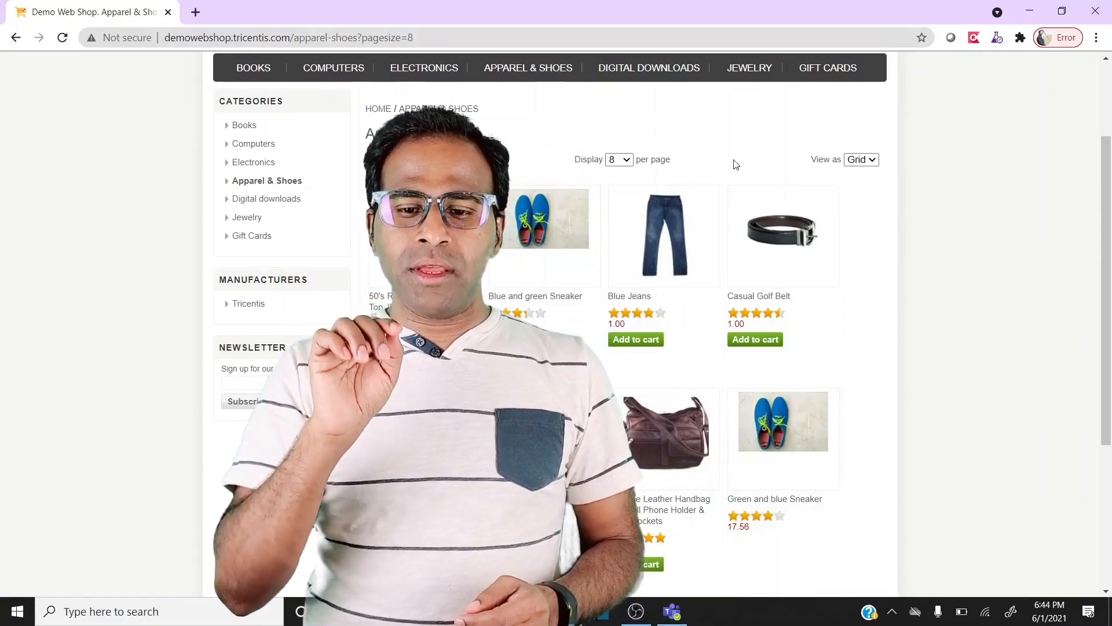
click(622, 161)
click(615, 224)
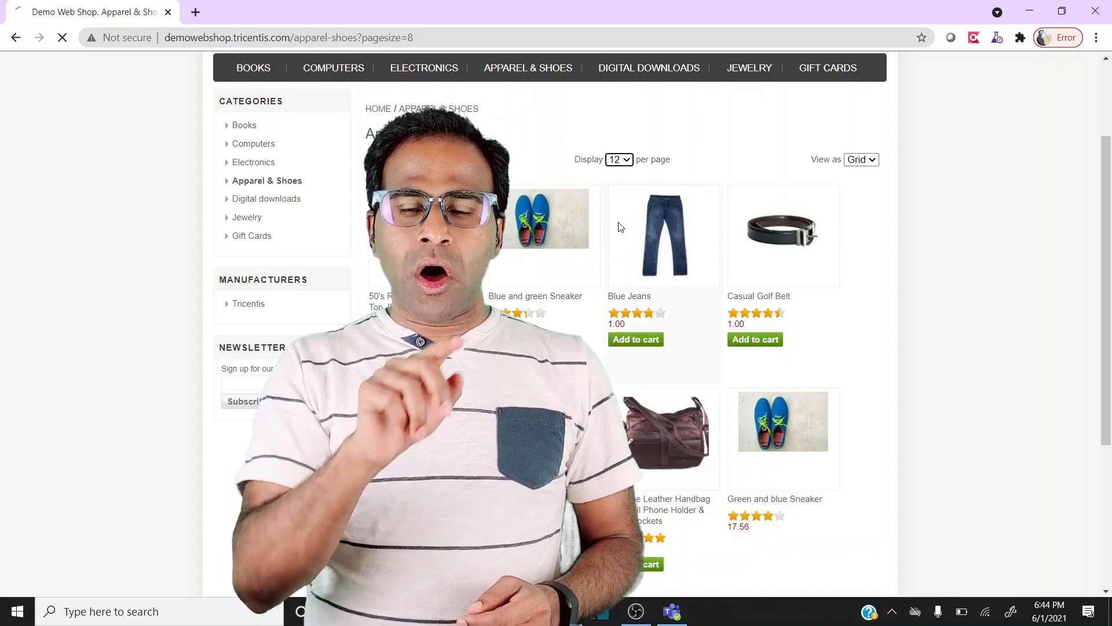
- Scroll through the 12-product listing and log out of the shop
drag(1107, 153, 1107, 229)
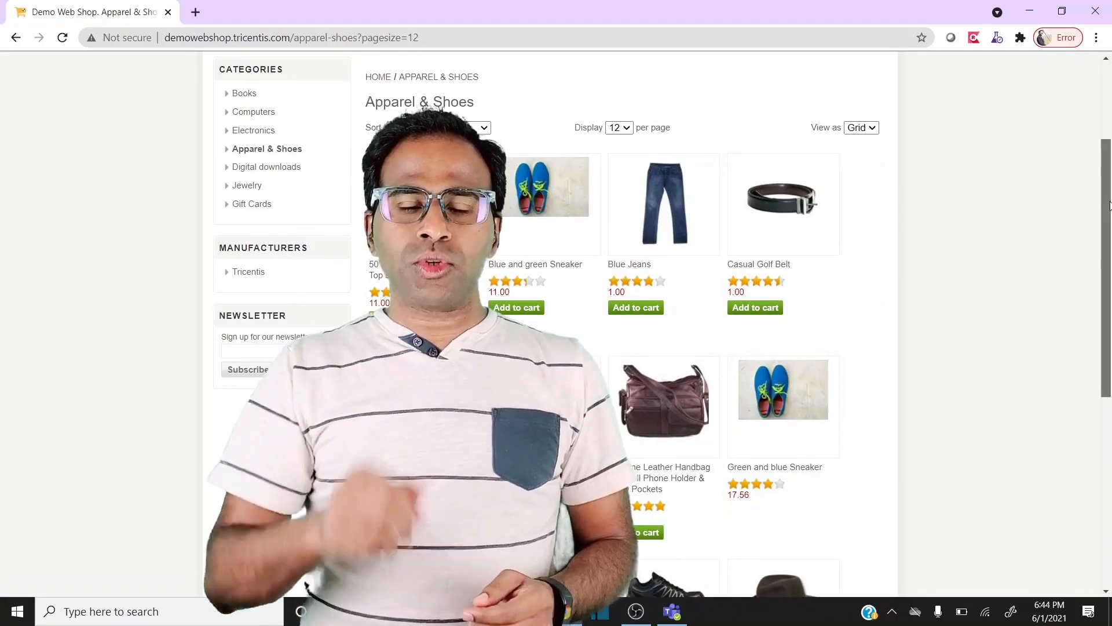
scroll(806, 394, down, 5)
drag(1107, 343, 1108, 126)
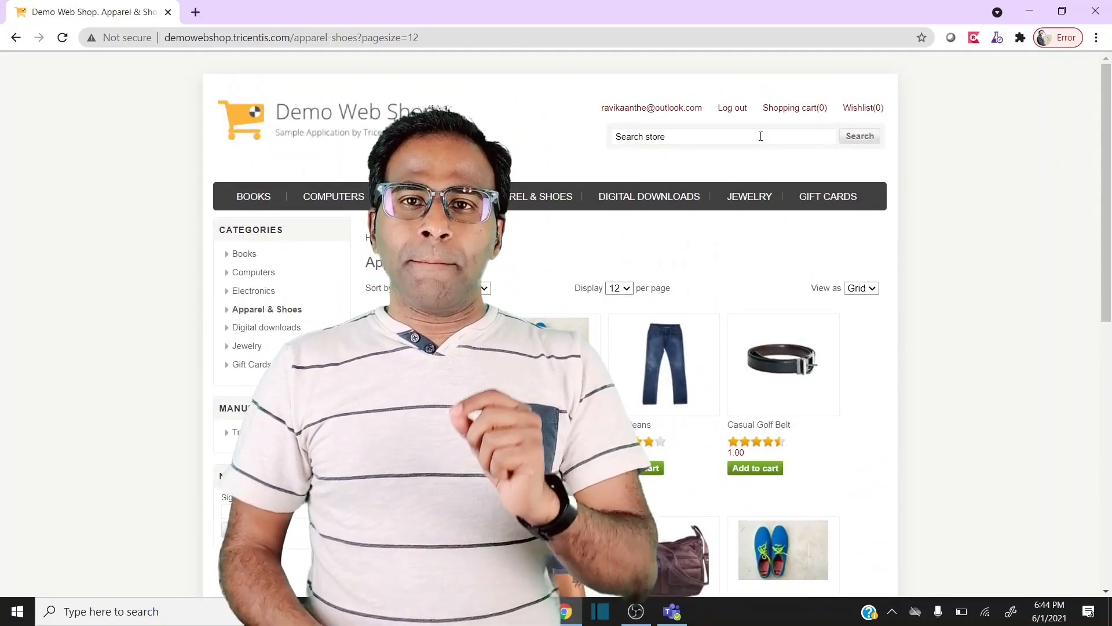
click(732, 110)
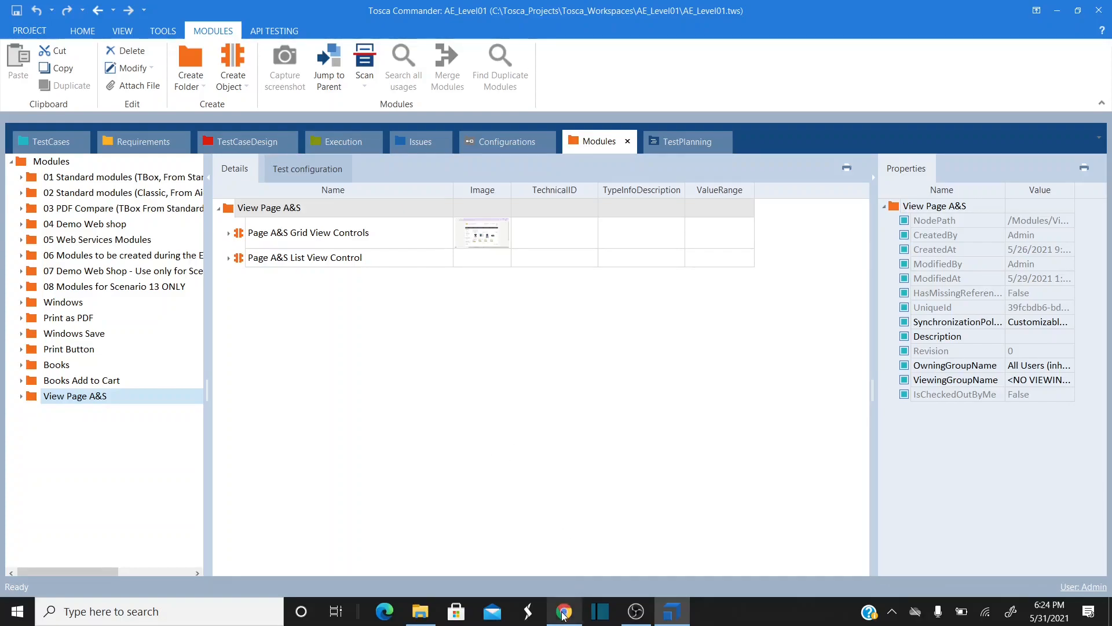
- Bring Demo Web Shop forward and show Apparel & Shoes at 4, then 8 per page
mouse_move(564, 615)
click(564, 548)
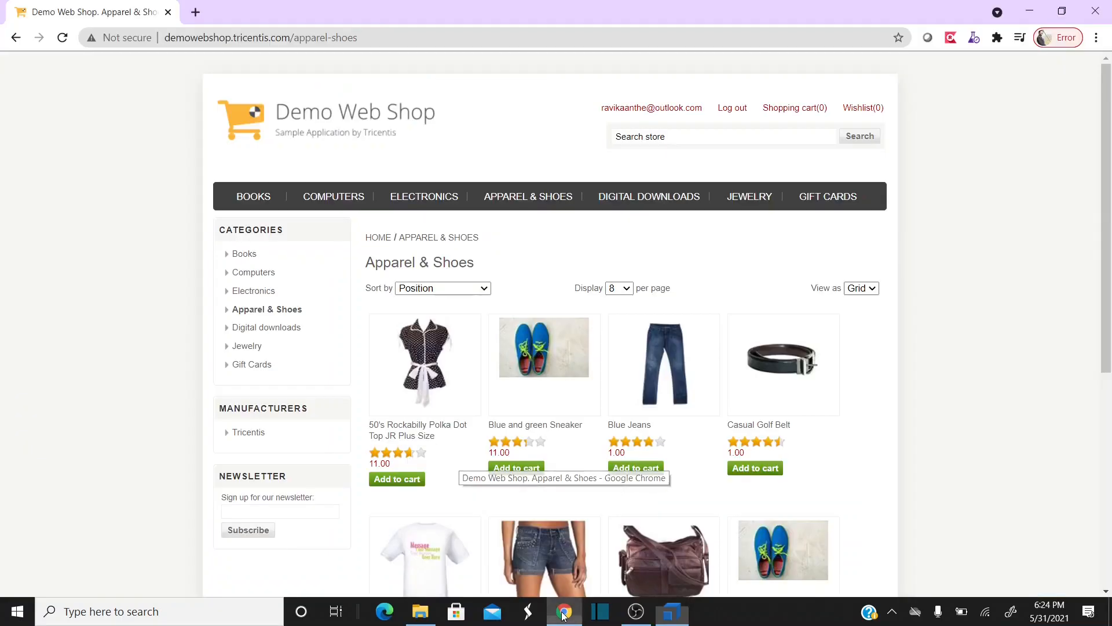
click(627, 288)
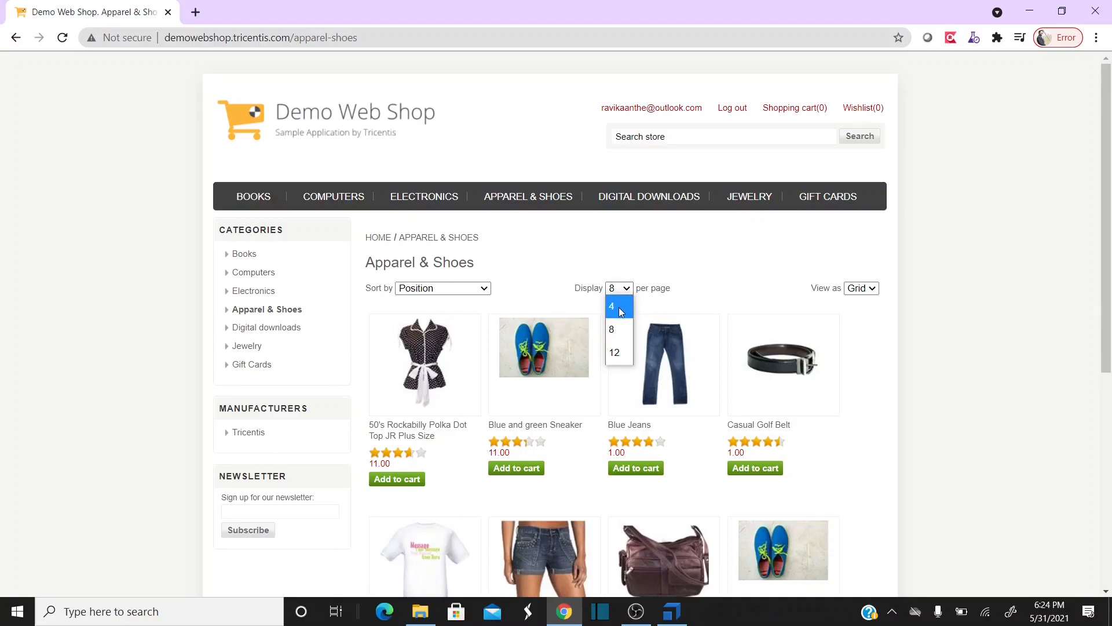
click(619, 307)
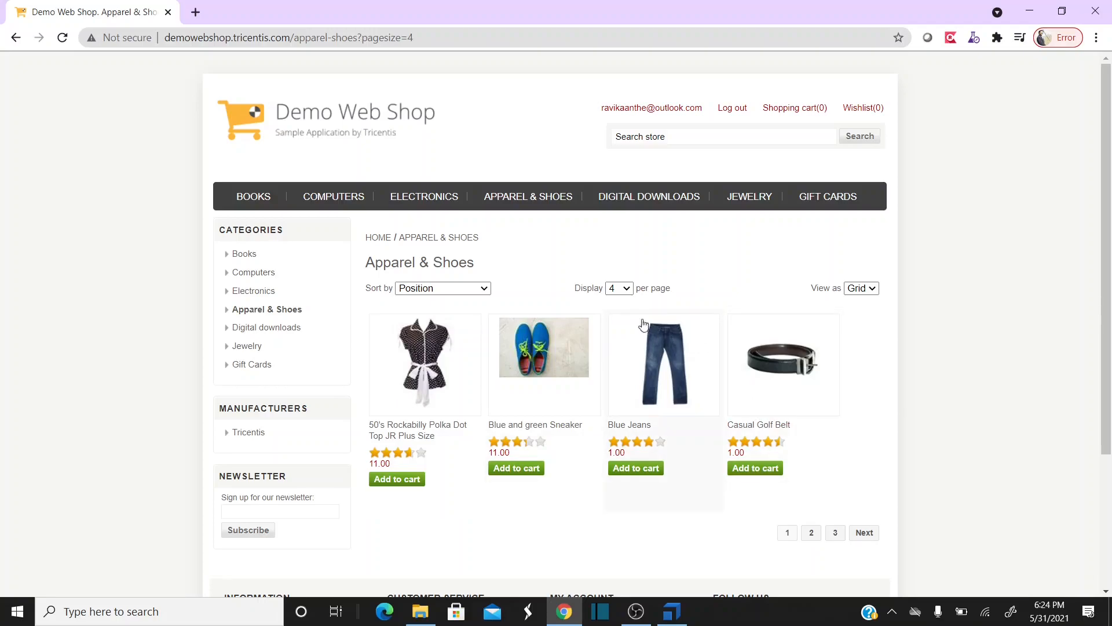
click(623, 293)
click(612, 329)
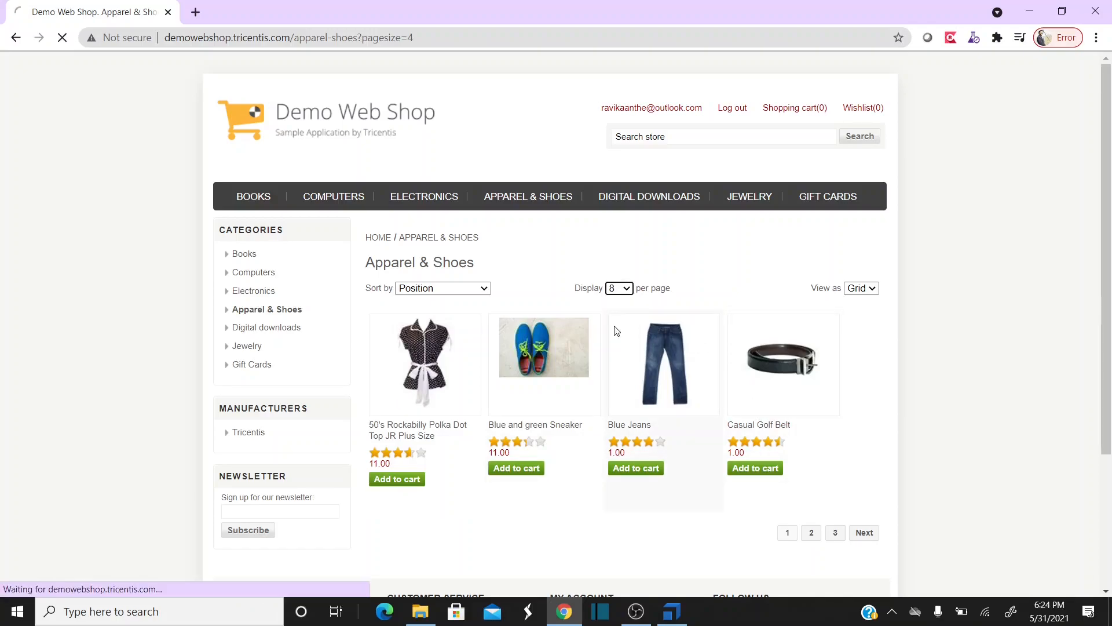
- Switch the listing to 12 per page, then back to 4, and return to Tosca Commander
scroll(578, 303, down, 2)
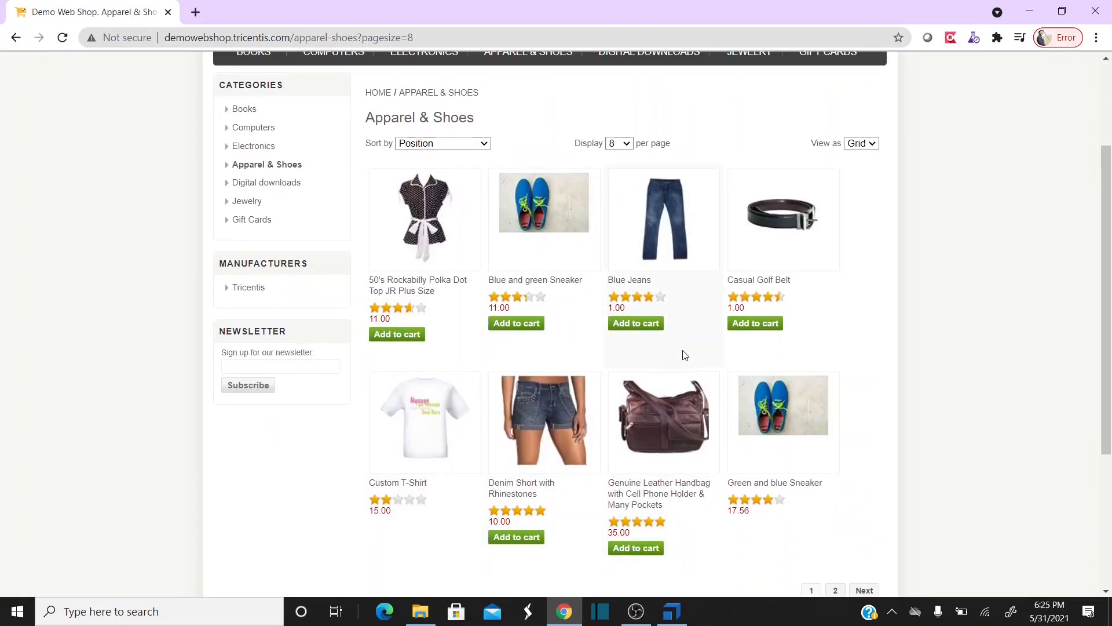
scroll(684, 355, up, 1)
click(623, 215)
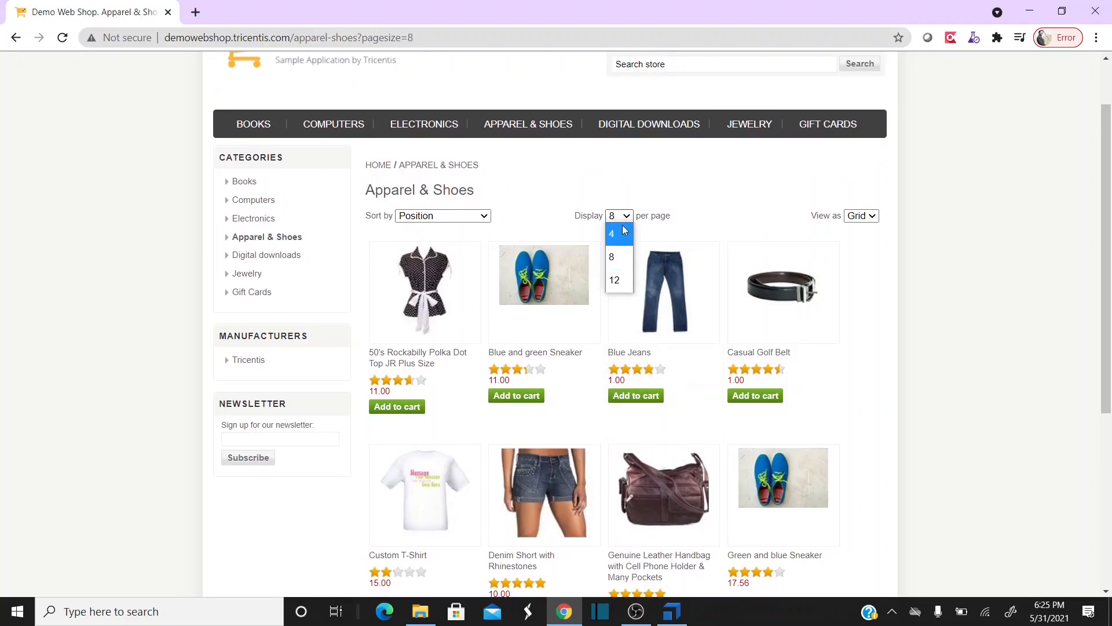
click(621, 281)
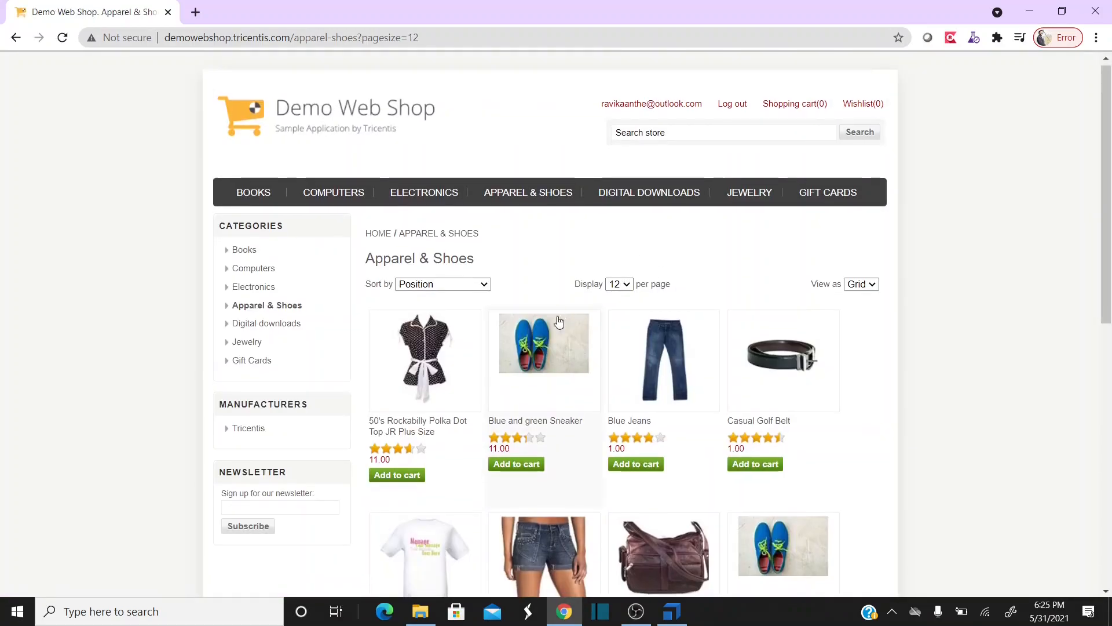
scroll(558, 316, down, 3)
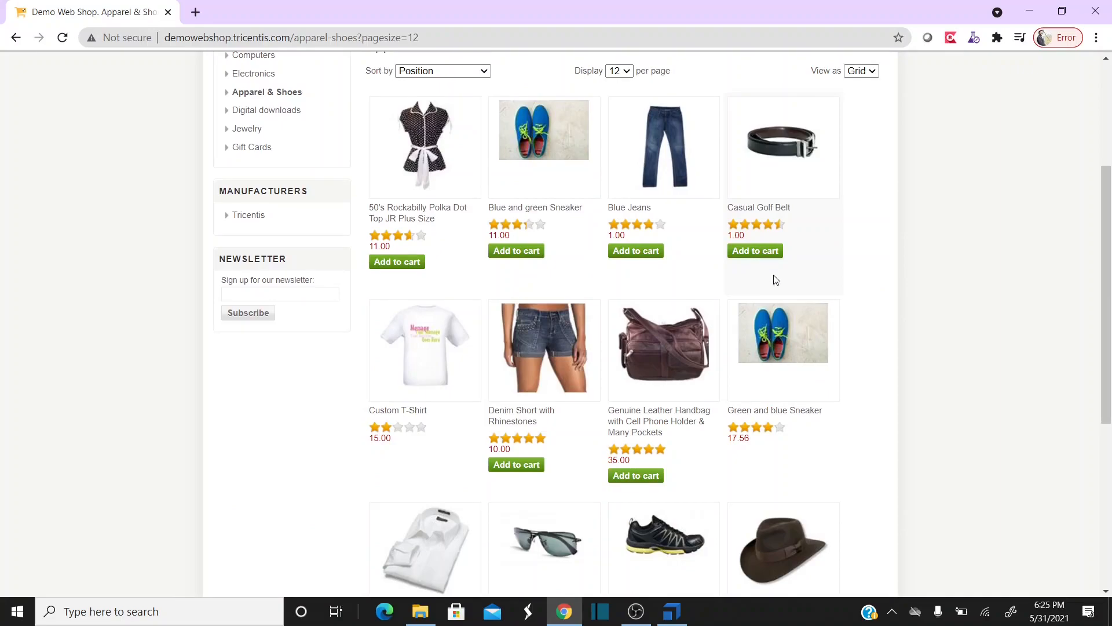
scroll(587, 329, up, 3)
click(627, 288)
click(624, 306)
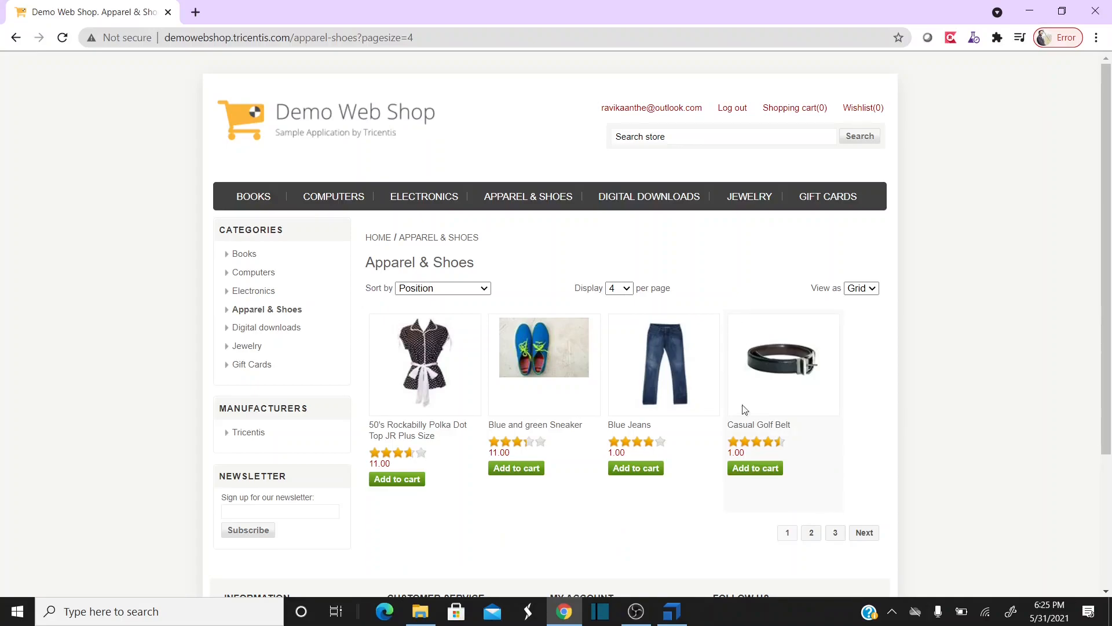
click(674, 621)
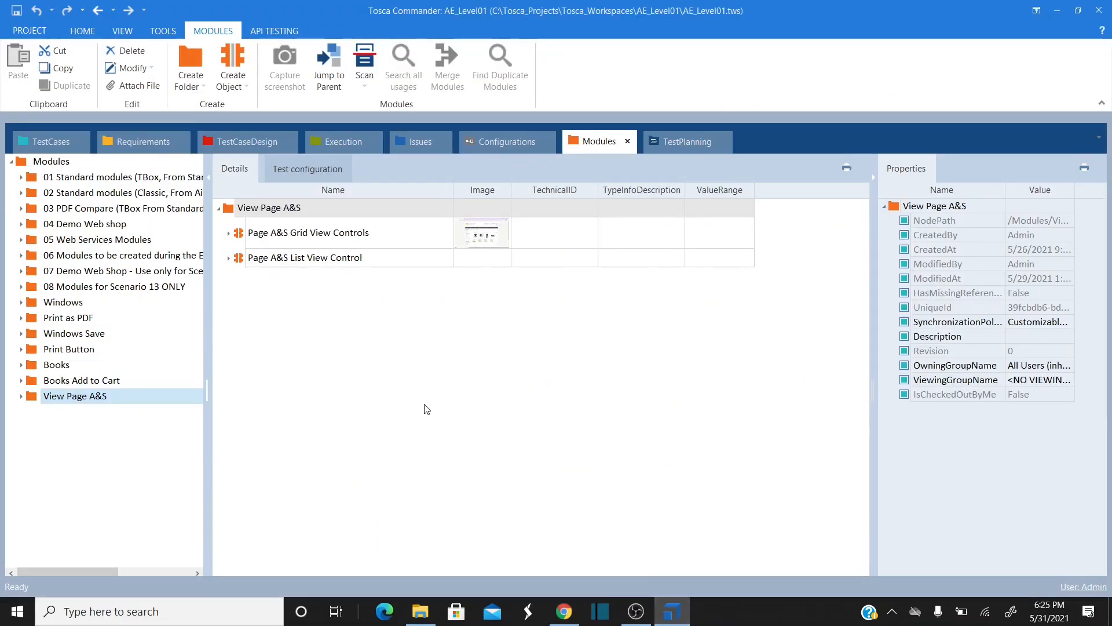
- Create a 'View Page' folder under Modules and return to the Demo Web Shop browser
click(40, 161)
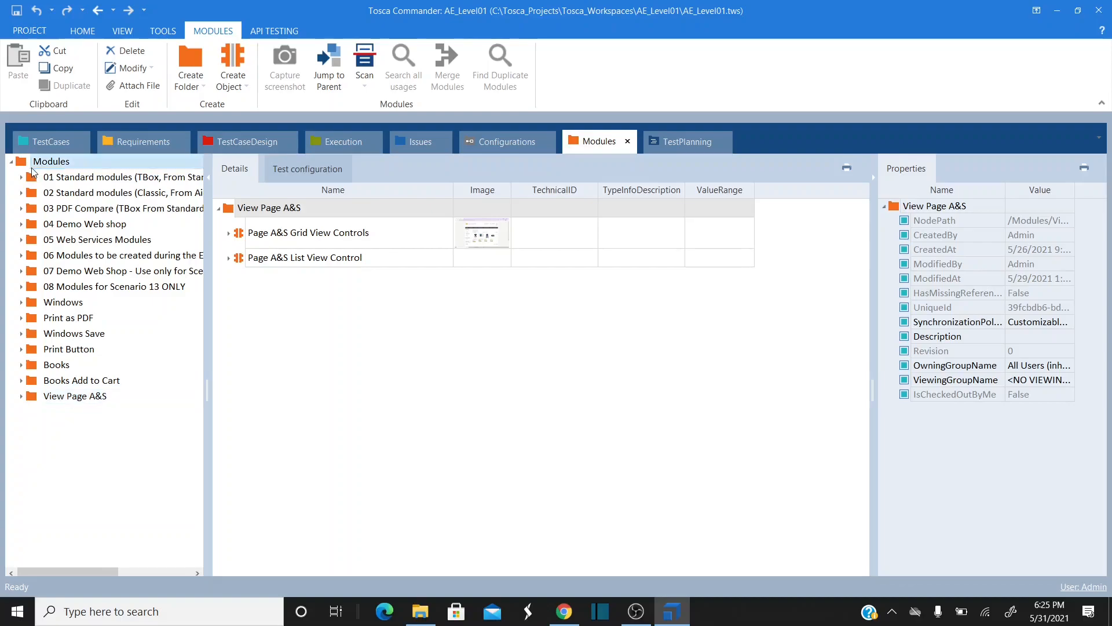
click(229, 487)
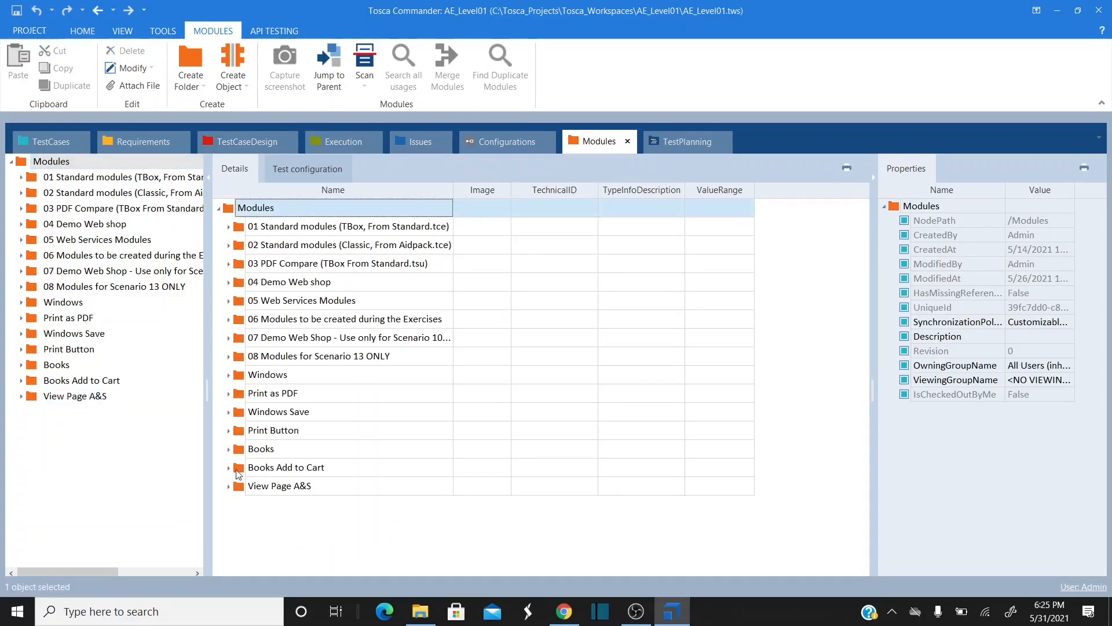
right_click(229, 210)
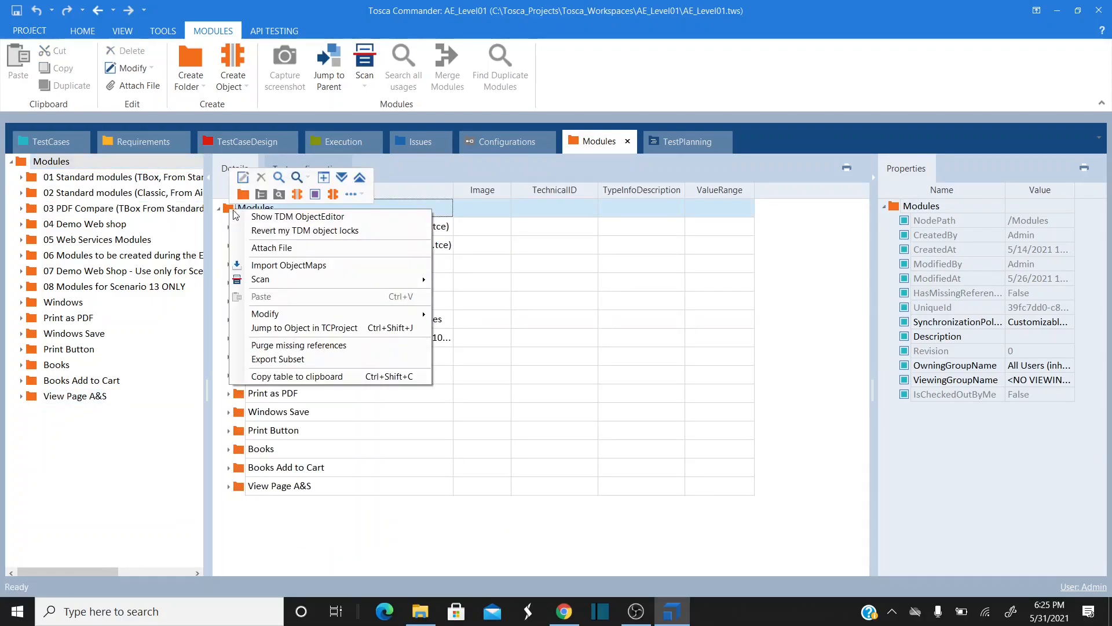
click(248, 182)
text(View Page)
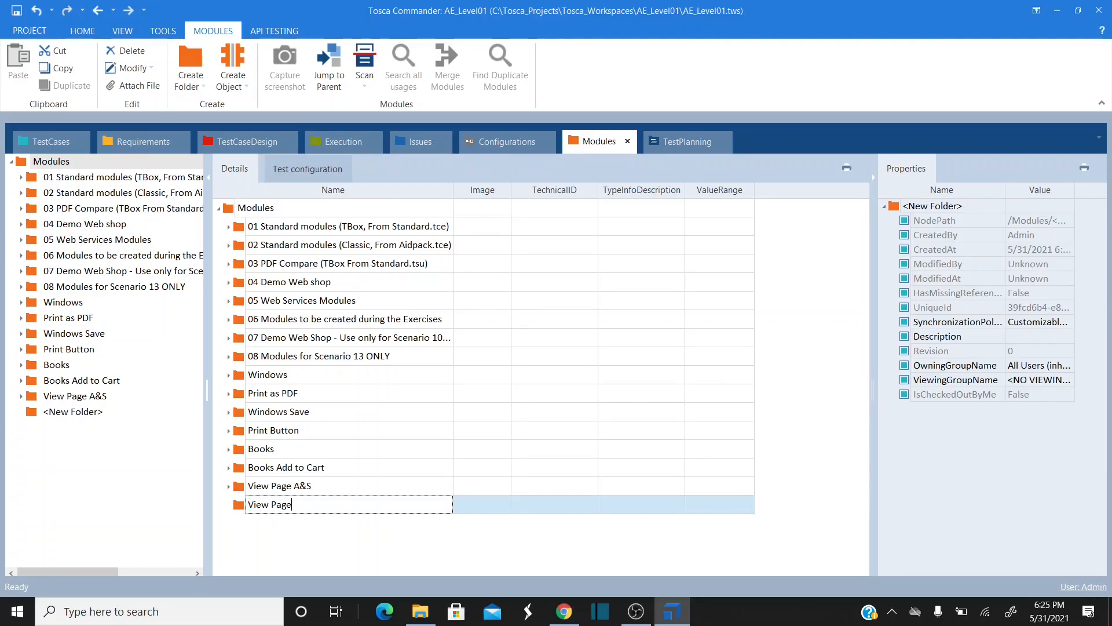
key(Return)
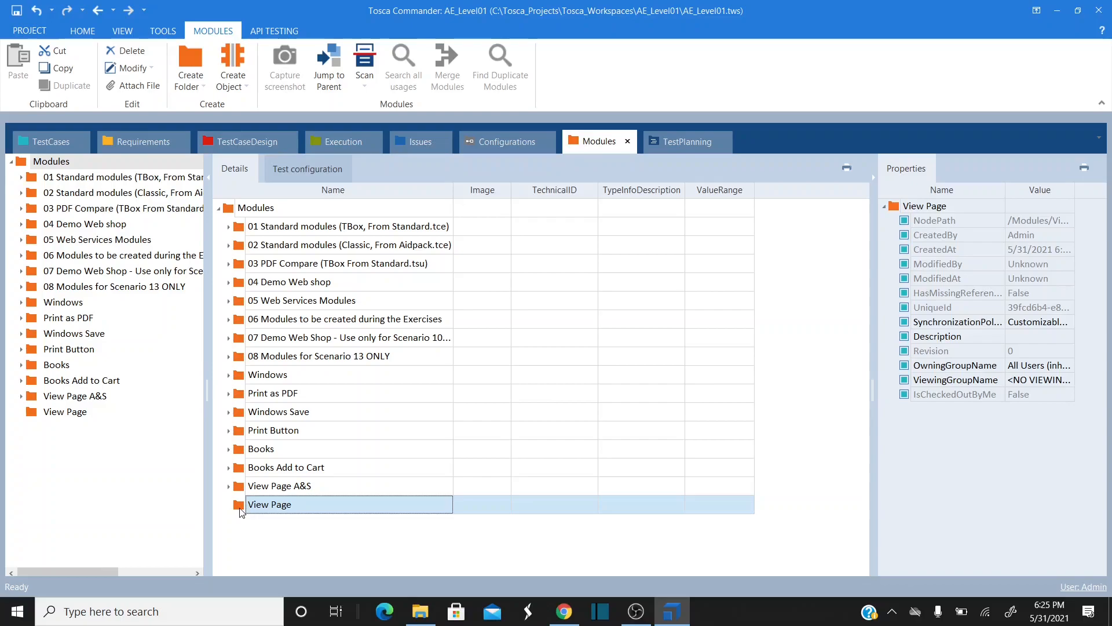
click(570, 615)
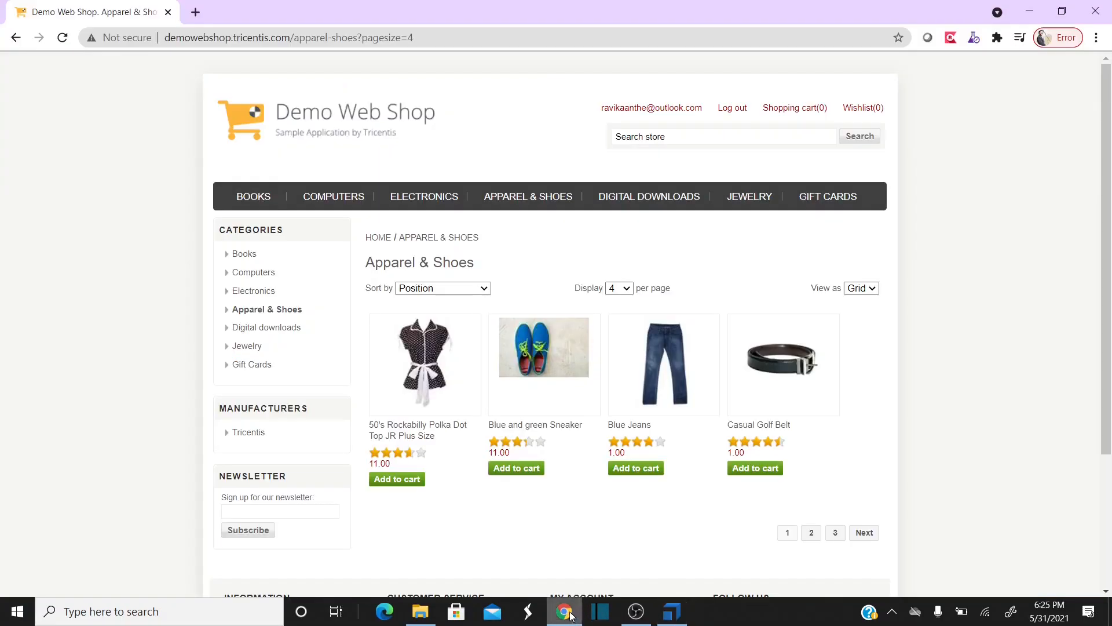
- Show Apparel & Shoes at 8 per page, reset it to 4, and return to Tosca Commander
click(624, 290)
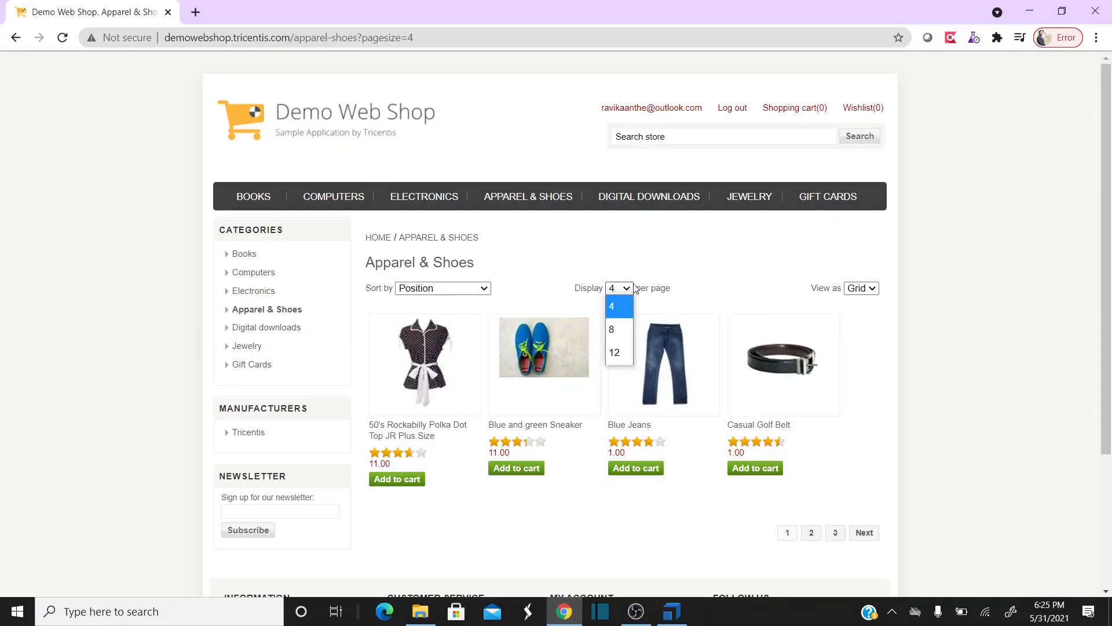
click(625, 289)
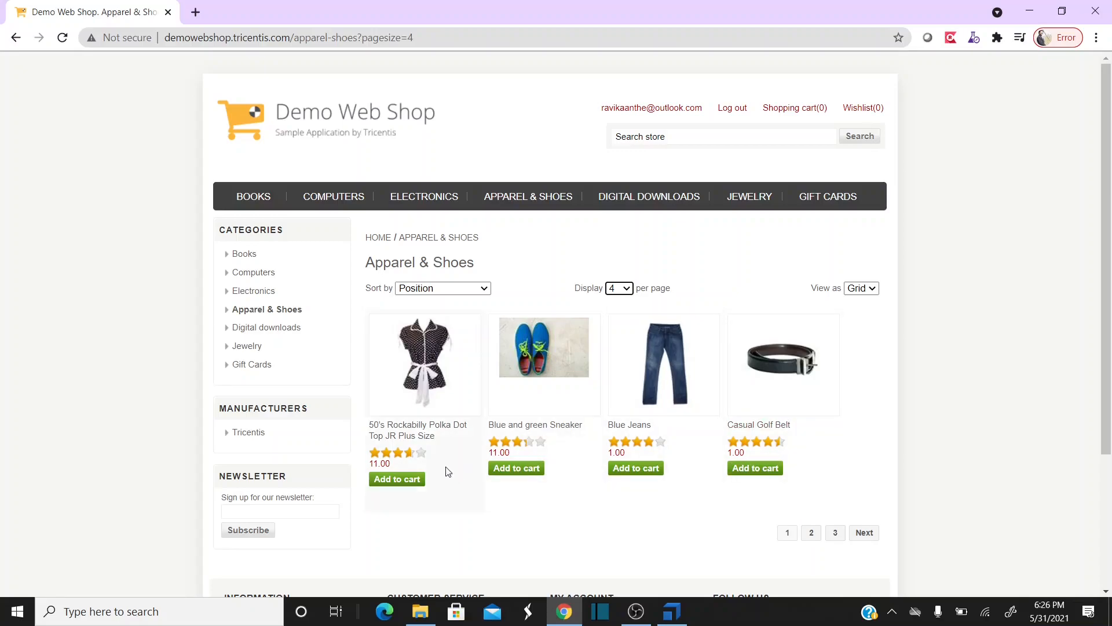
click(619, 290)
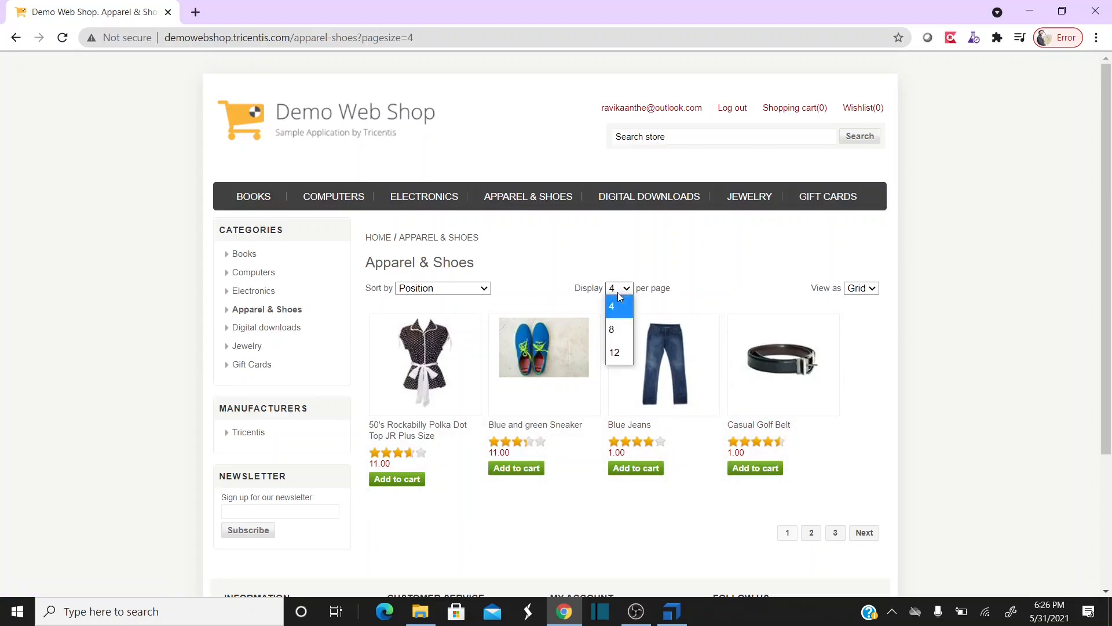
click(613, 330)
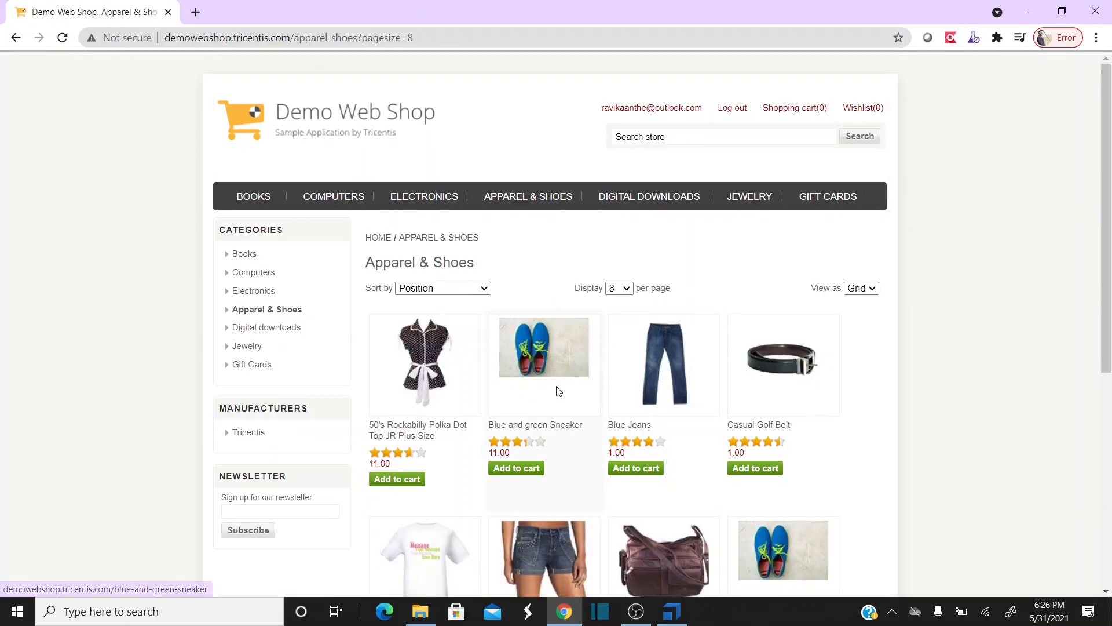
scroll(509, 409, down, 1)
scroll(509, 409, down, 1)
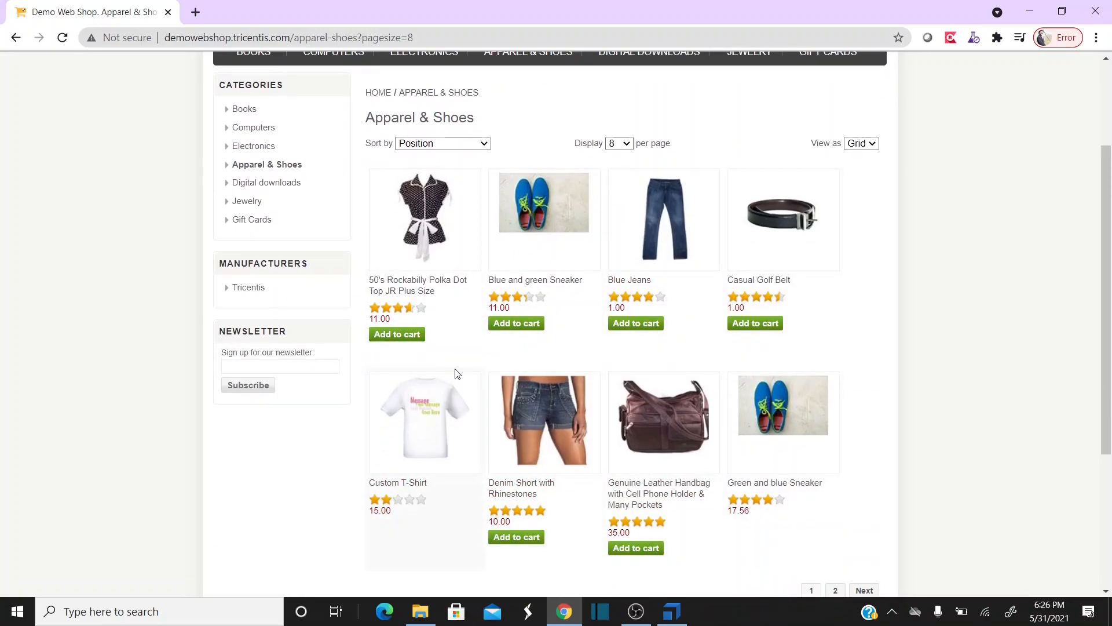
scroll(455, 373, up, 2)
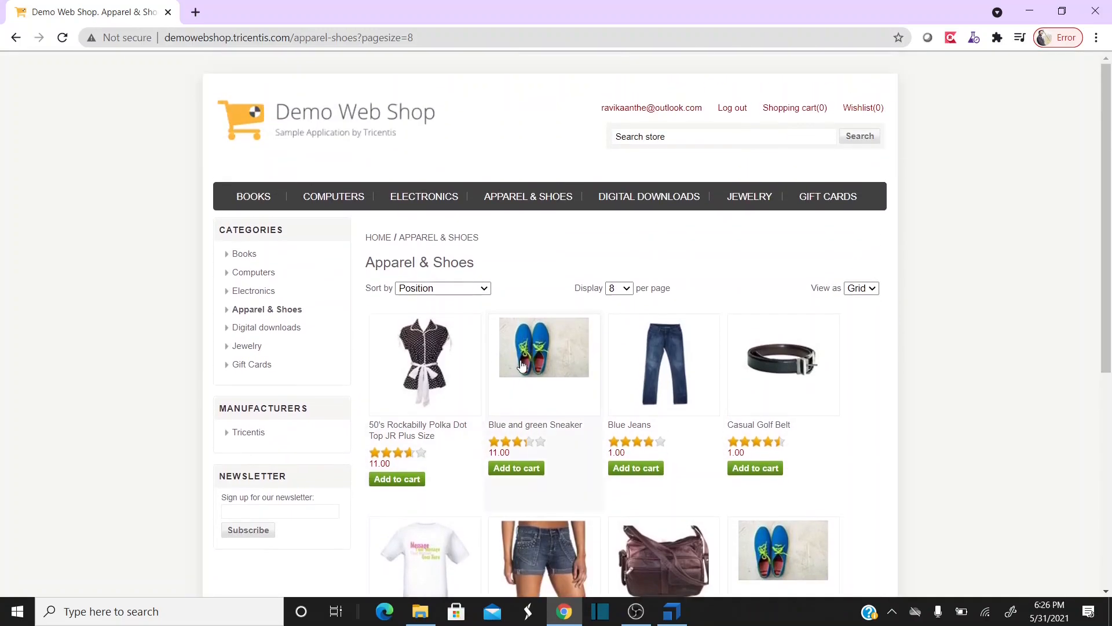
click(621, 289)
click(621, 302)
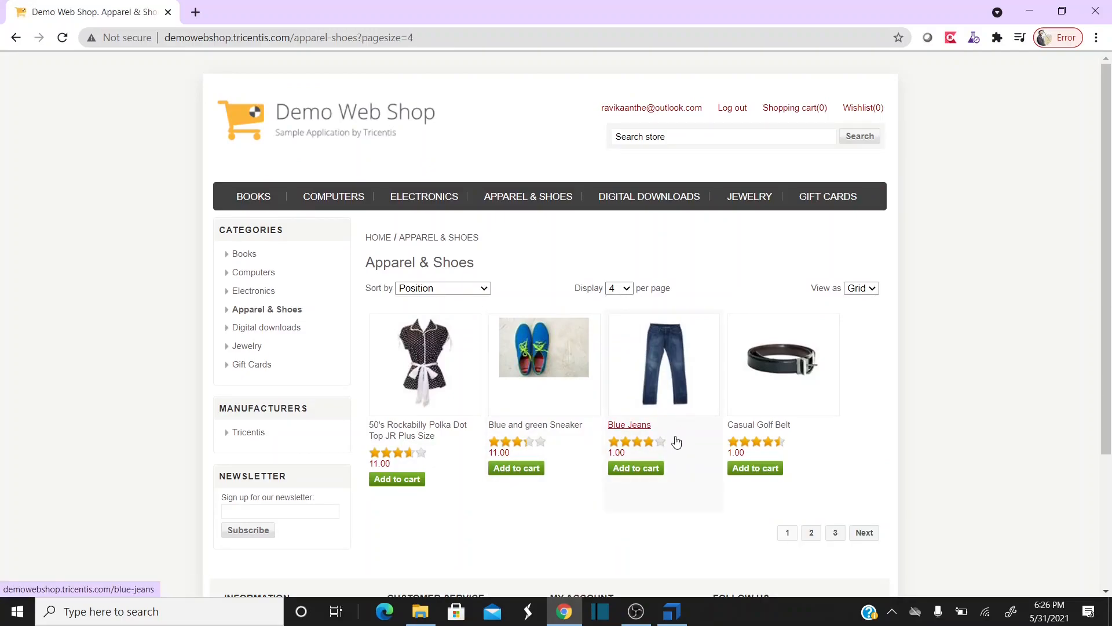
click(672, 612)
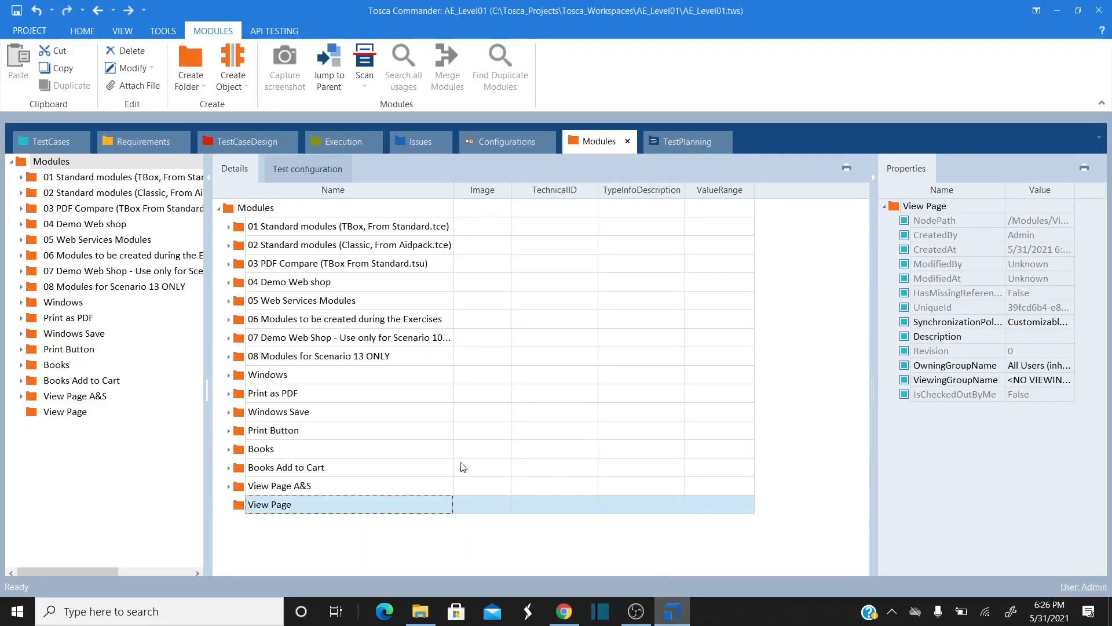
- Scan the Demo Web Shop Apparel & Shoes window into the View Page folder with XScan
right_click(244, 508)
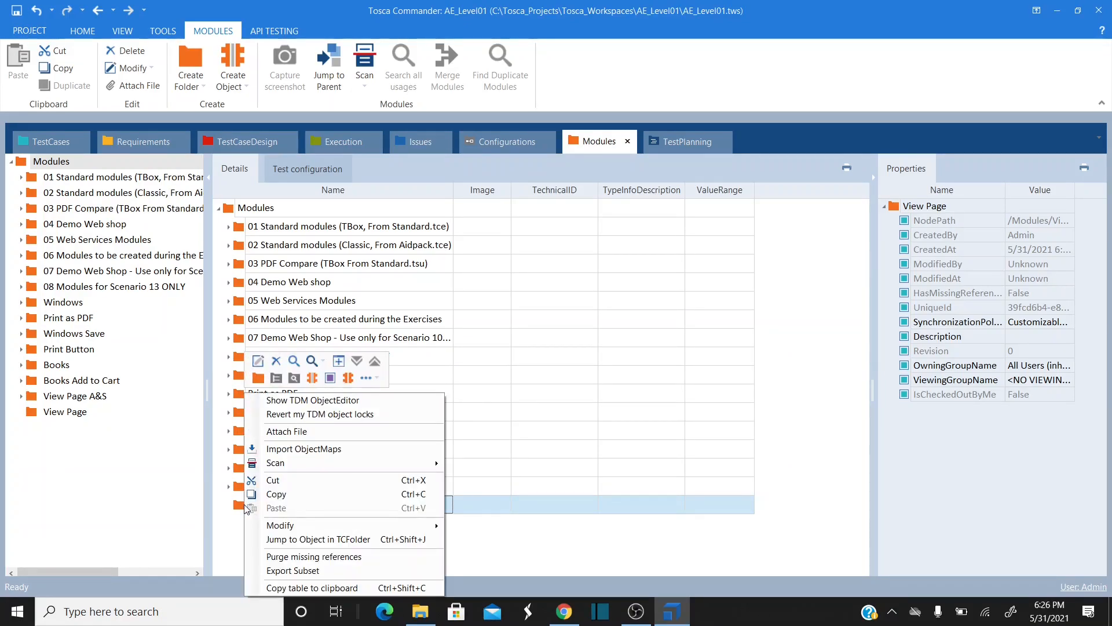
mouse_move(382, 467)
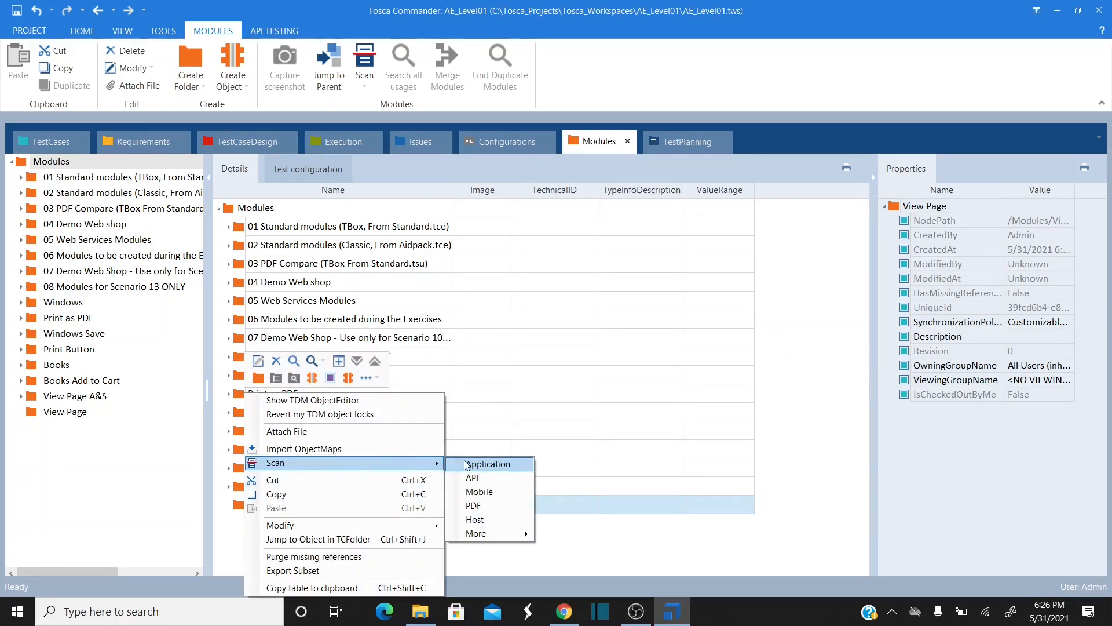
click(484, 463)
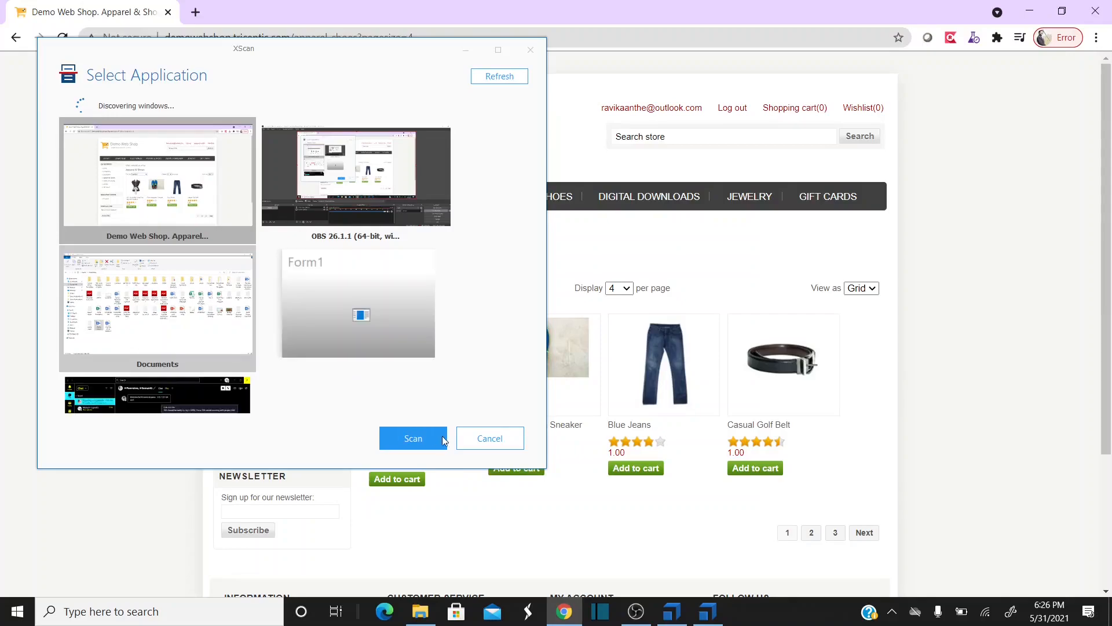
click(415, 436)
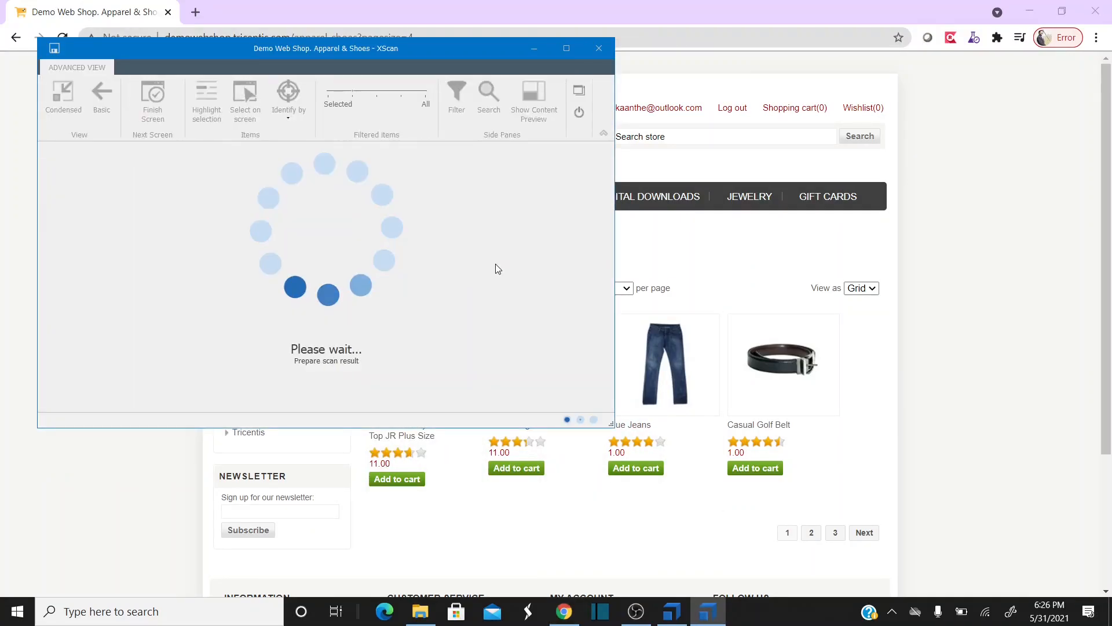
drag(448, 44, 506, 119)
scroll(483, 286, down, 3)
scroll(484, 287, down, 4)
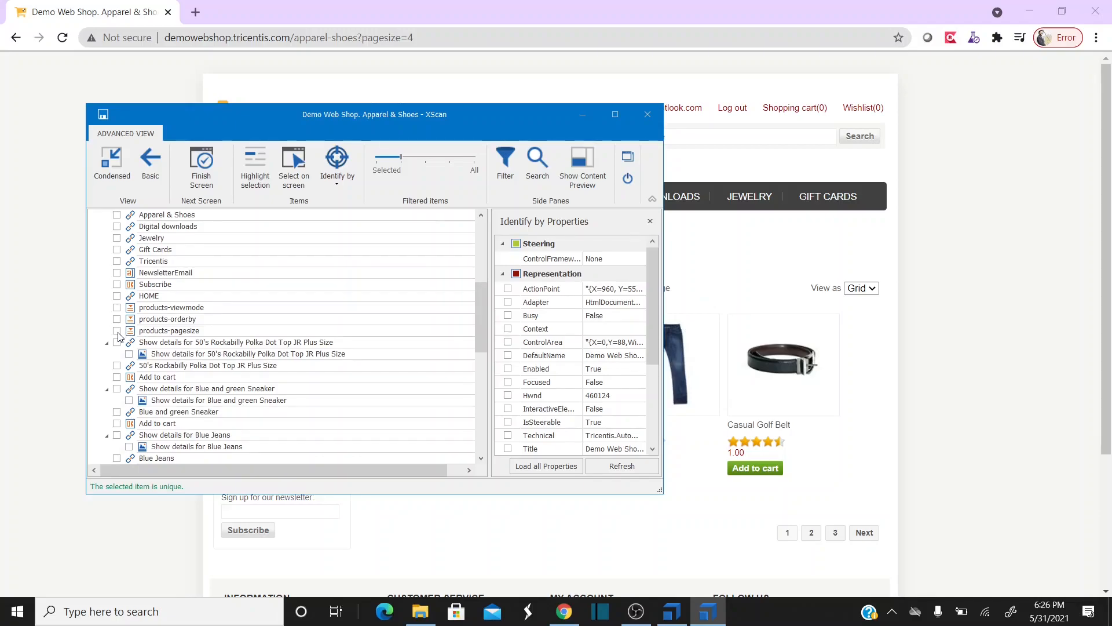
- Mark products-pagesize, products-orderby and products-viewmode for the module, with Highlight selection on
click(117, 331)
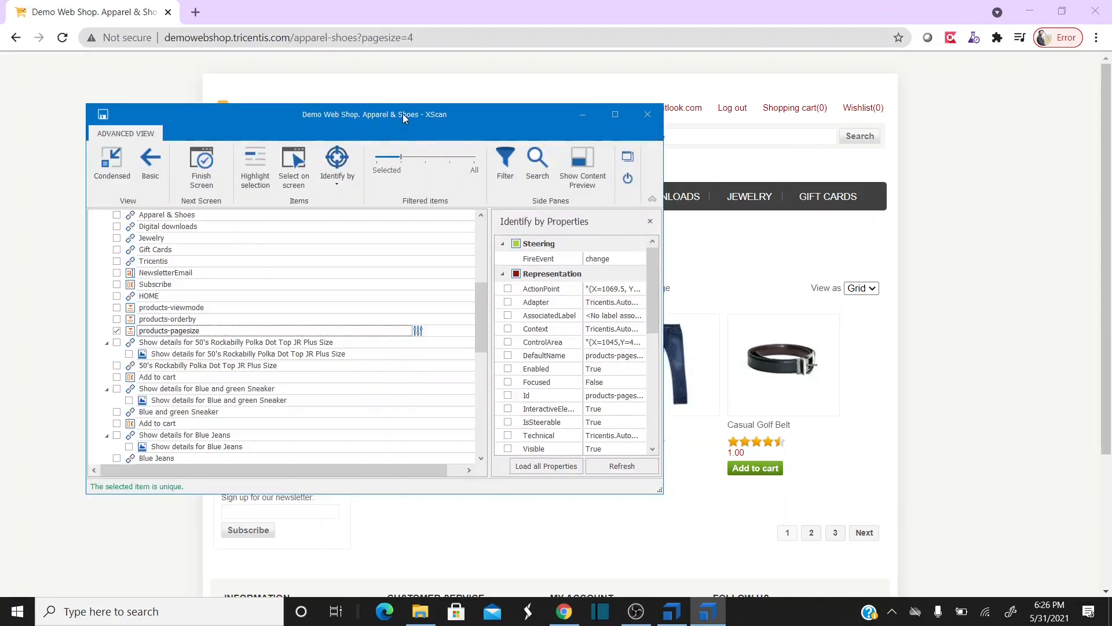
click(260, 168)
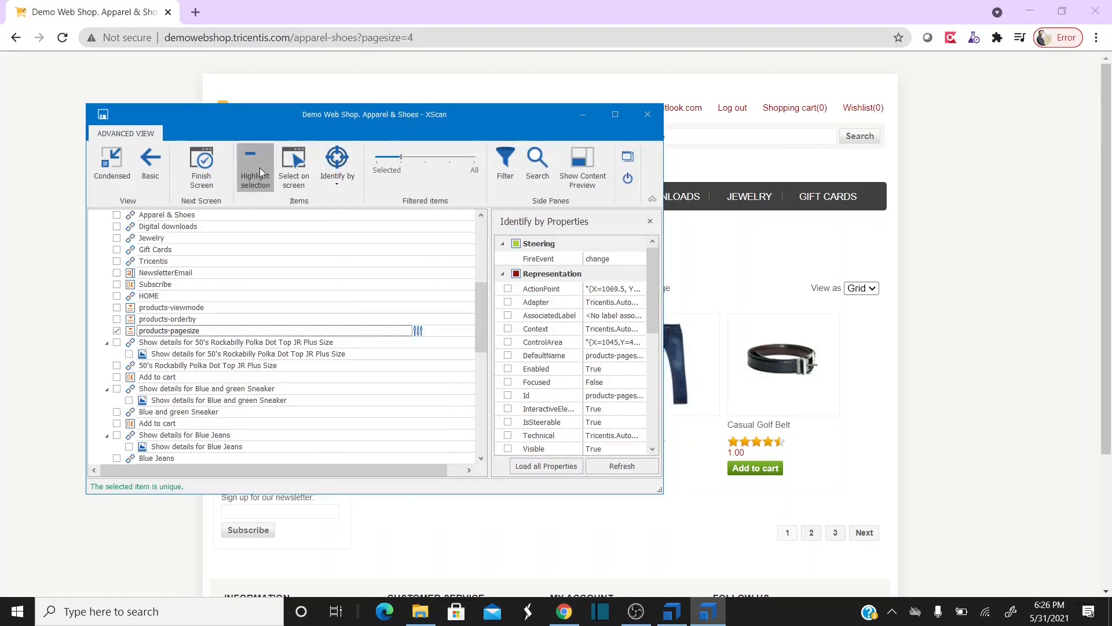
drag(394, 120, 370, 118)
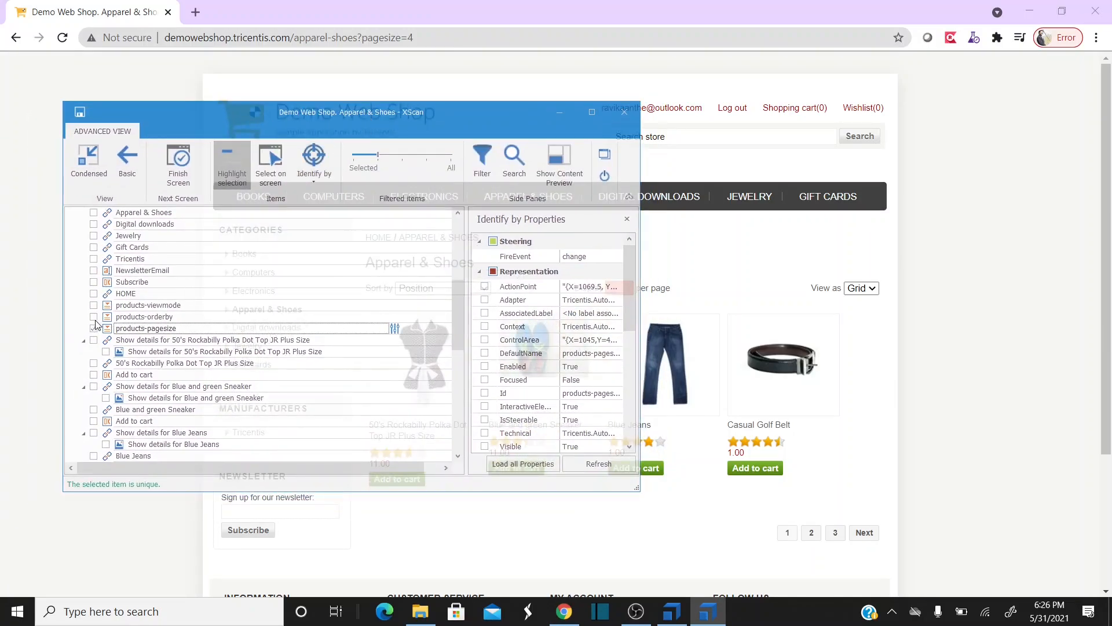
drag(392, 113, 509, 335)
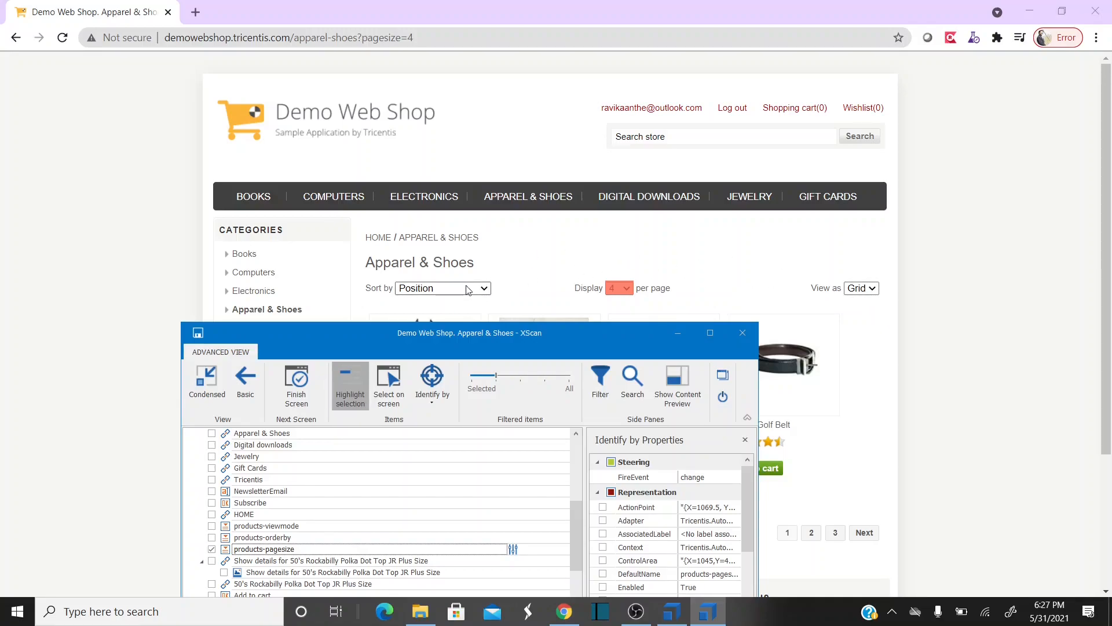
drag(345, 331, 238, 183)
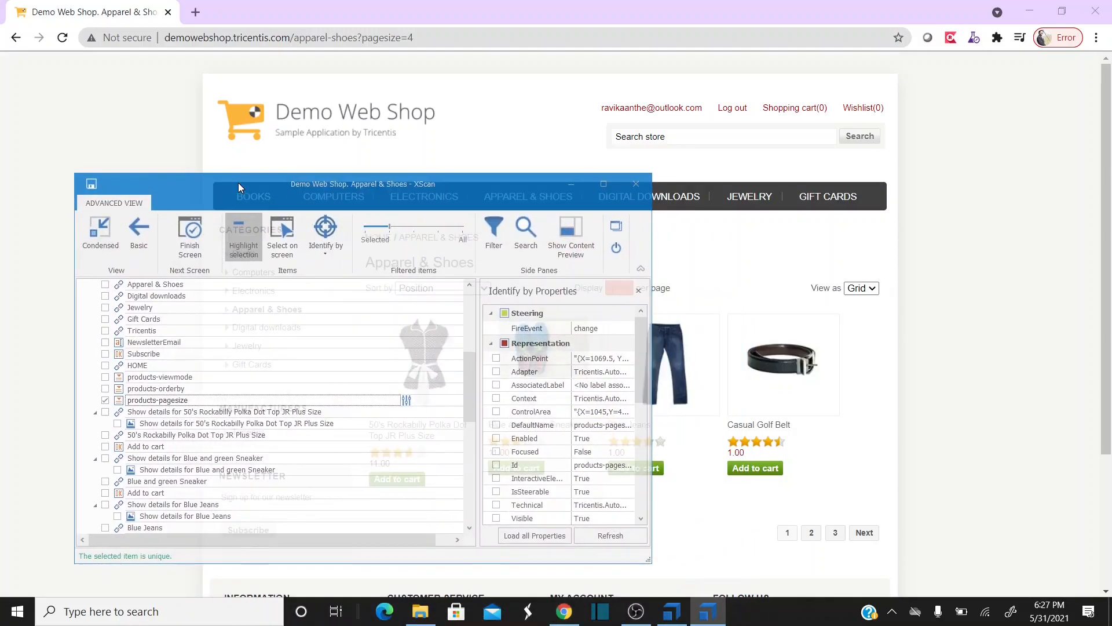
click(104, 390)
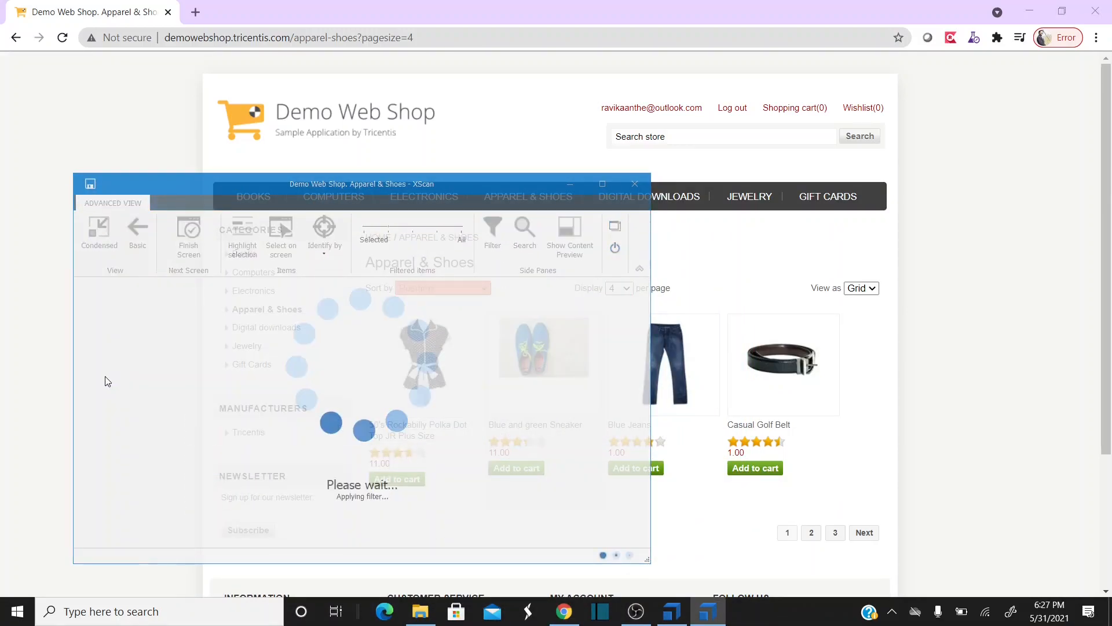
click(104, 377)
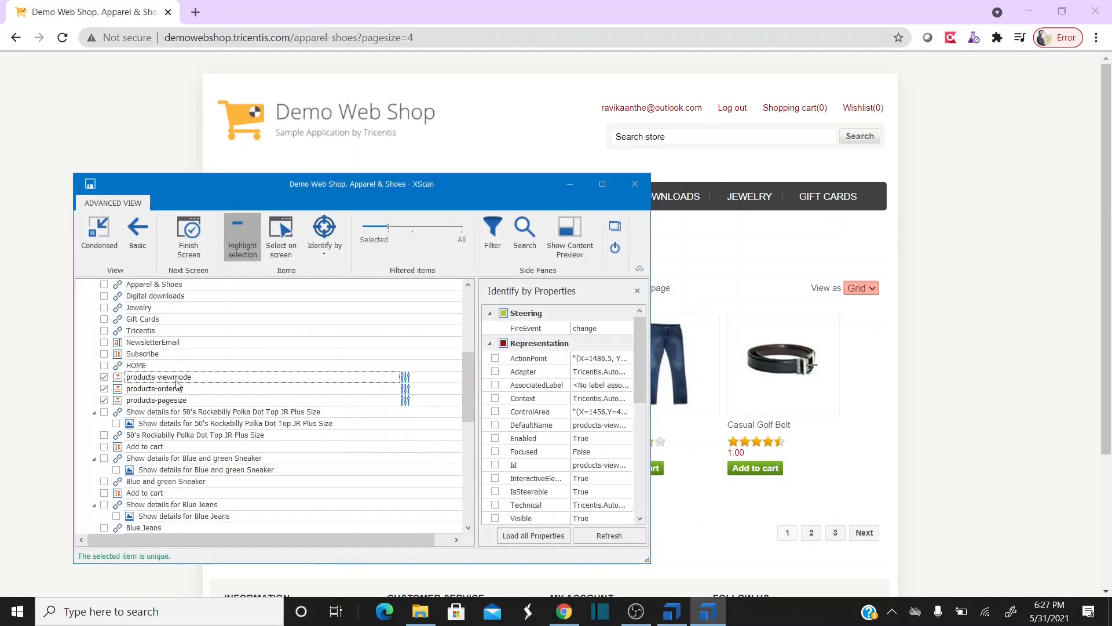
drag(353, 185, 336, 139)
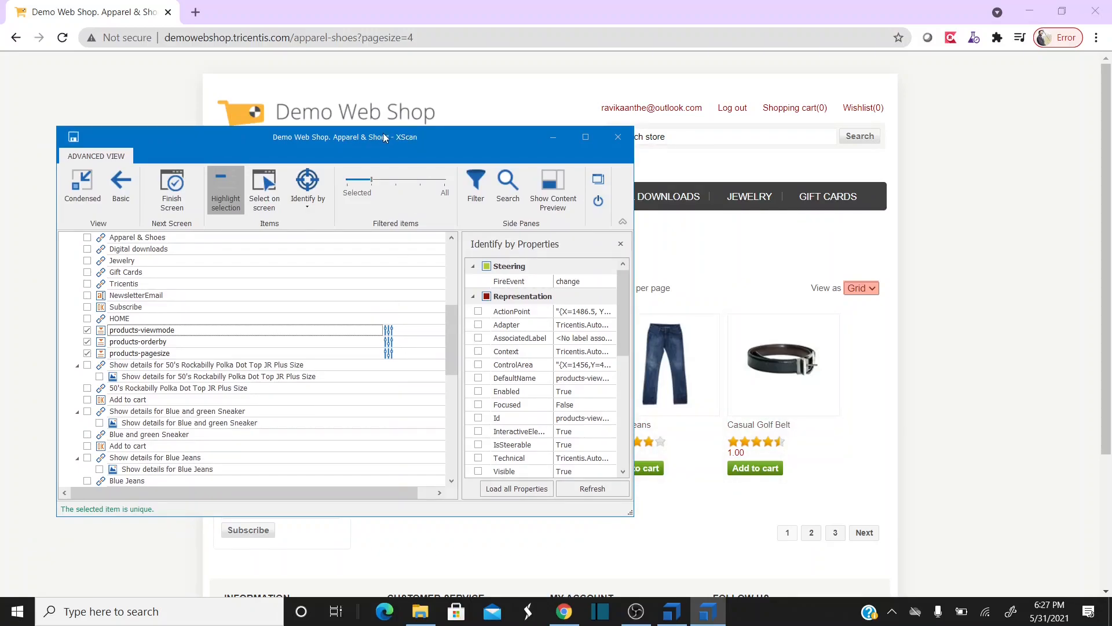
drag(377, 140, 398, 96)
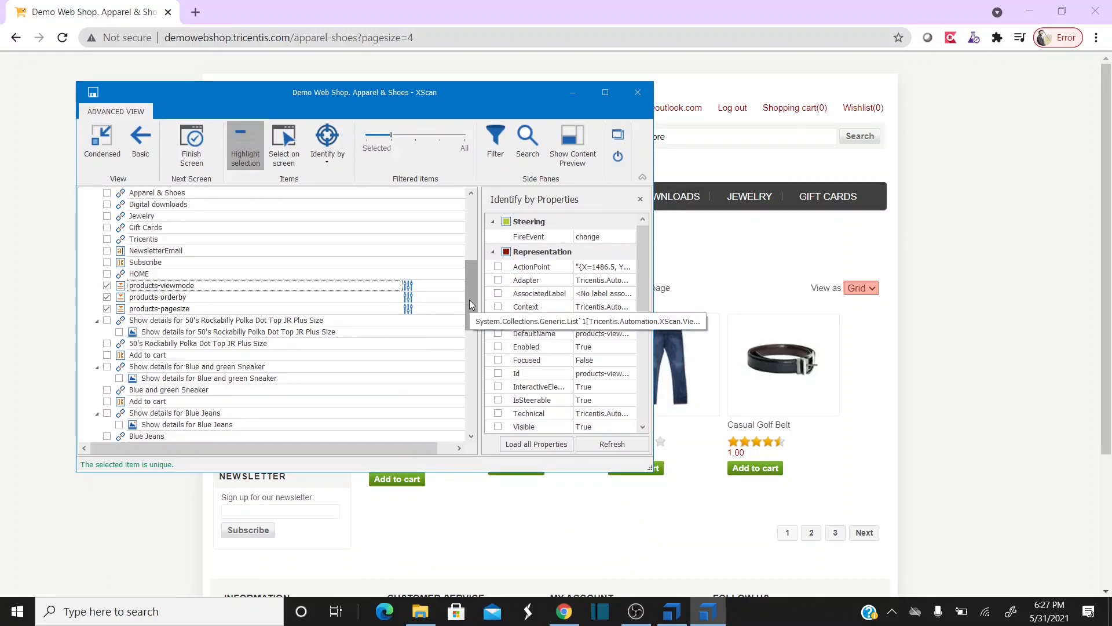
- Set the Filtered items slider to All so the tree lists every element, including product DIVs
click(418, 136)
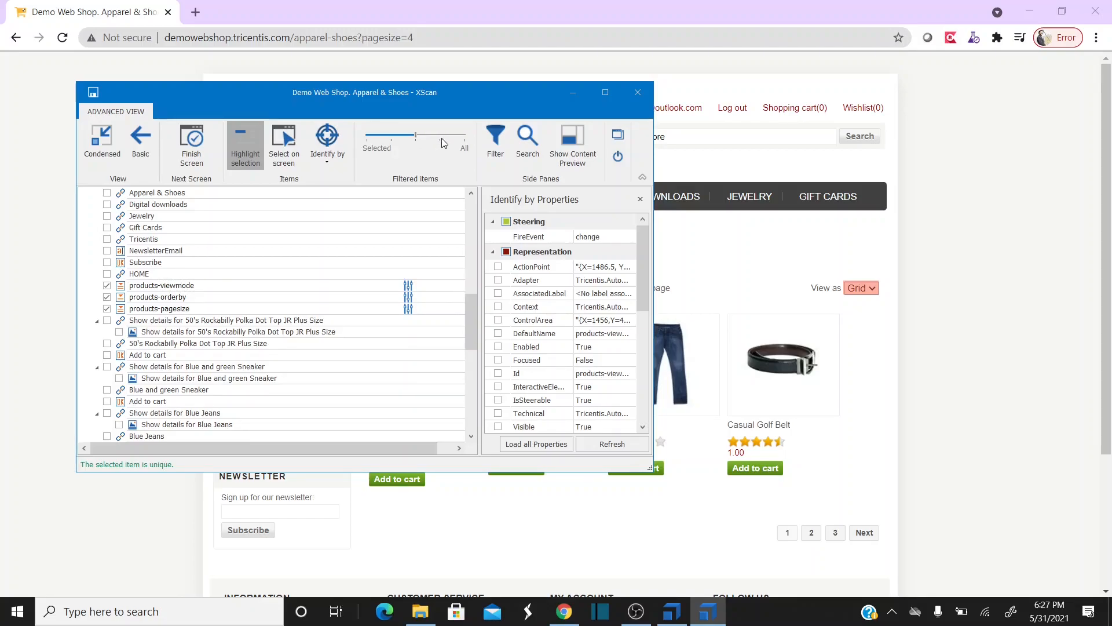
click(443, 141)
drag(475, 297, 473, 321)
drag(464, 90, 524, 52)
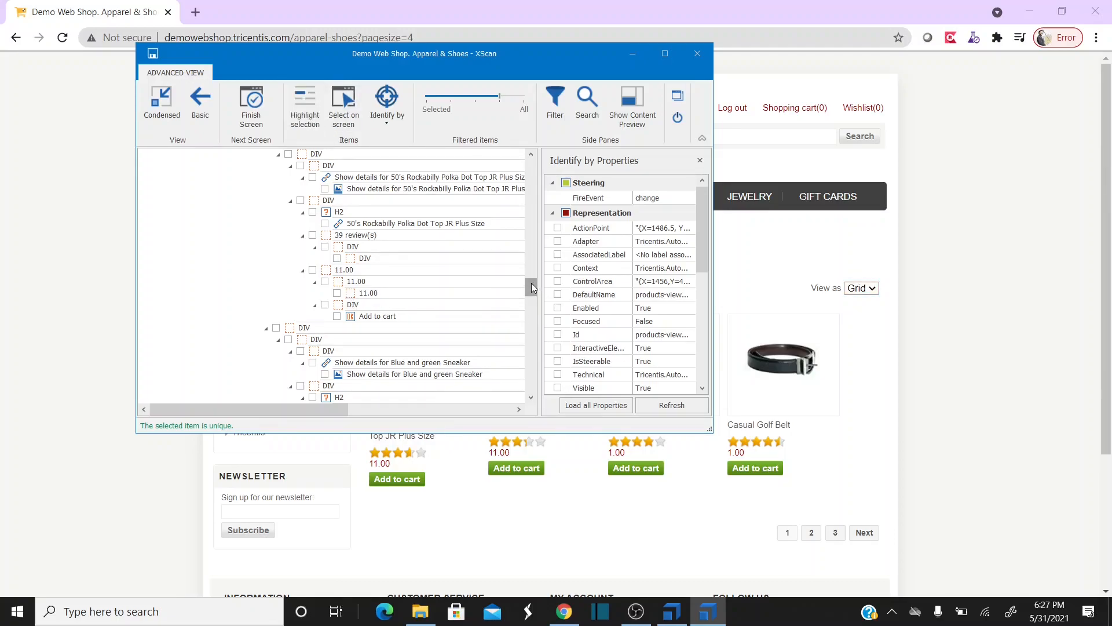
drag(530, 283, 534, 294)
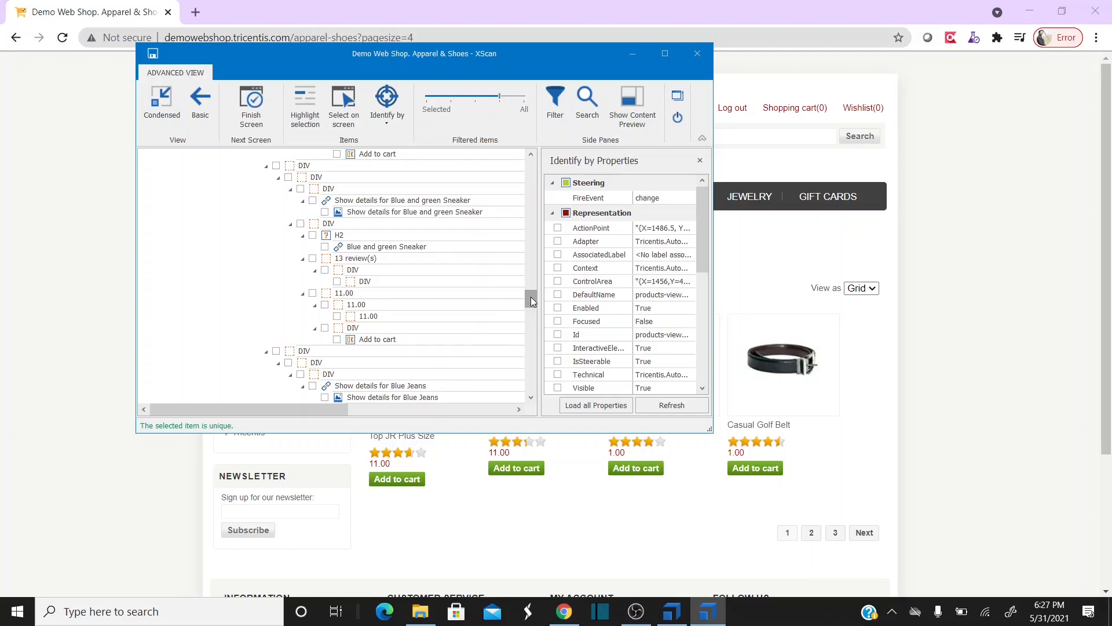
drag(544, 54, 541, 16)
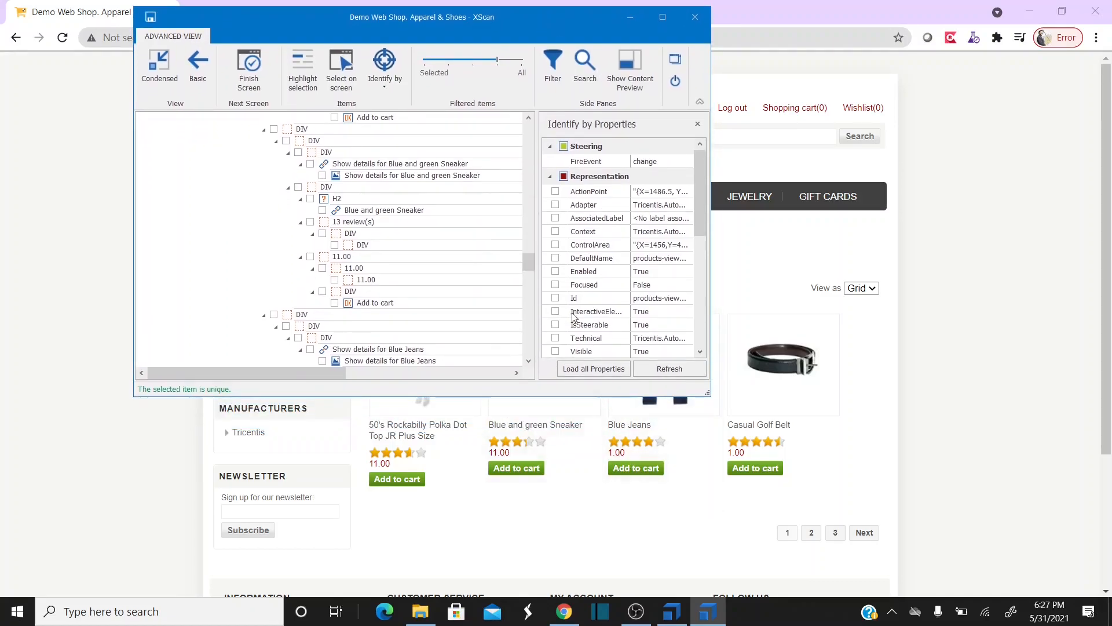
mouse_move(530, 259)
mouse_down()
mouse_move(529, 297)
mouse_move(528, 244)
mouse_up()
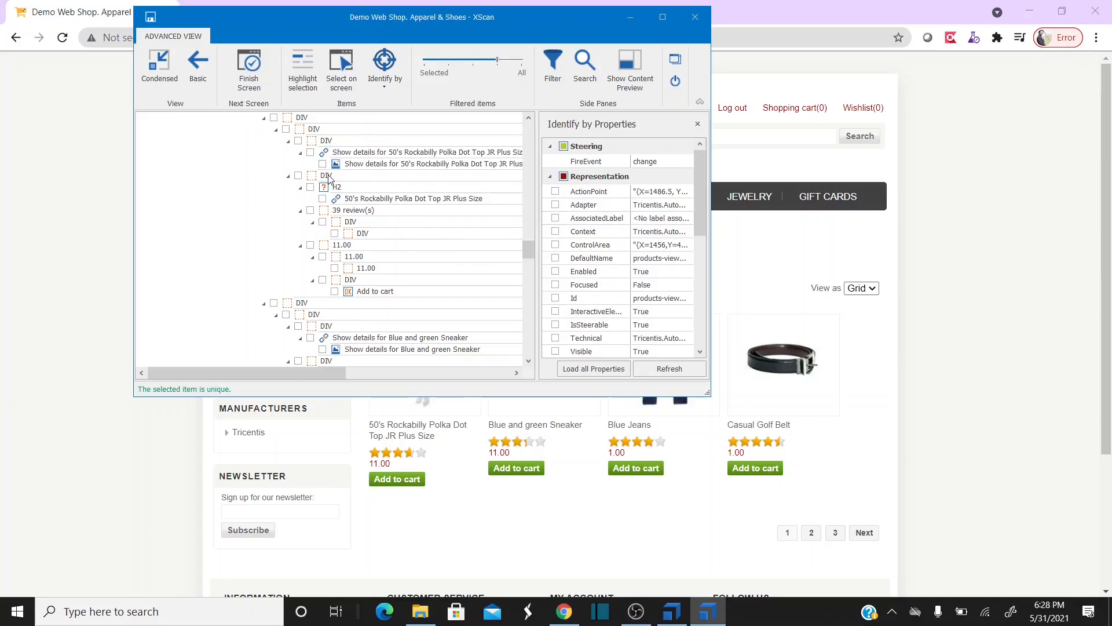
- Turn highlighting back on and locate the Rockabilly, Blue and green Sneaker and Blue Jeans tile elements
click(303, 67)
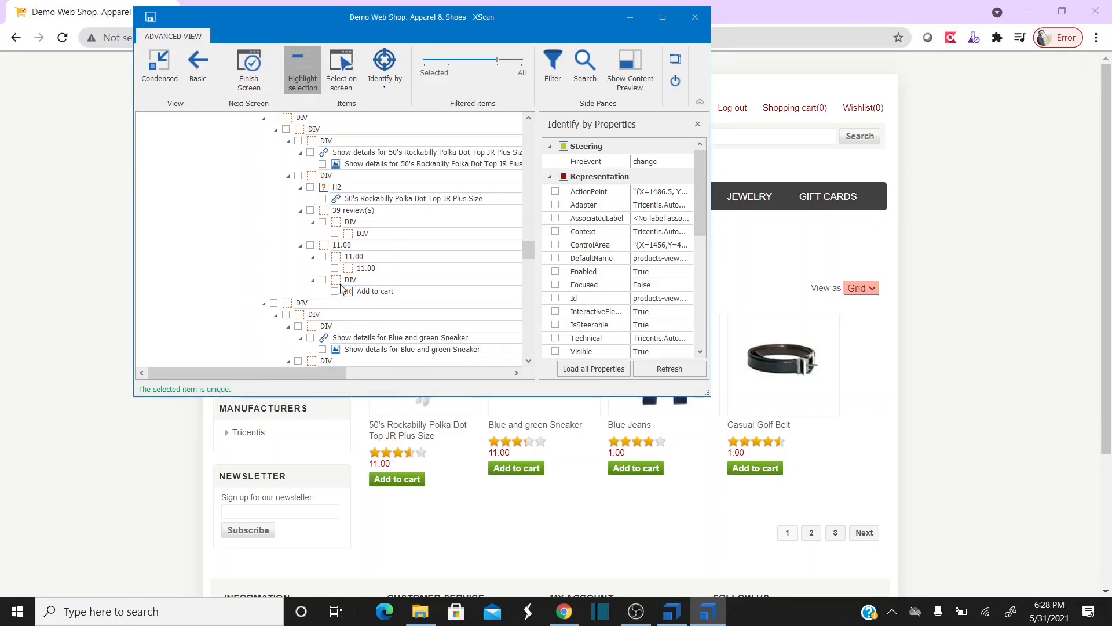
click(322, 176)
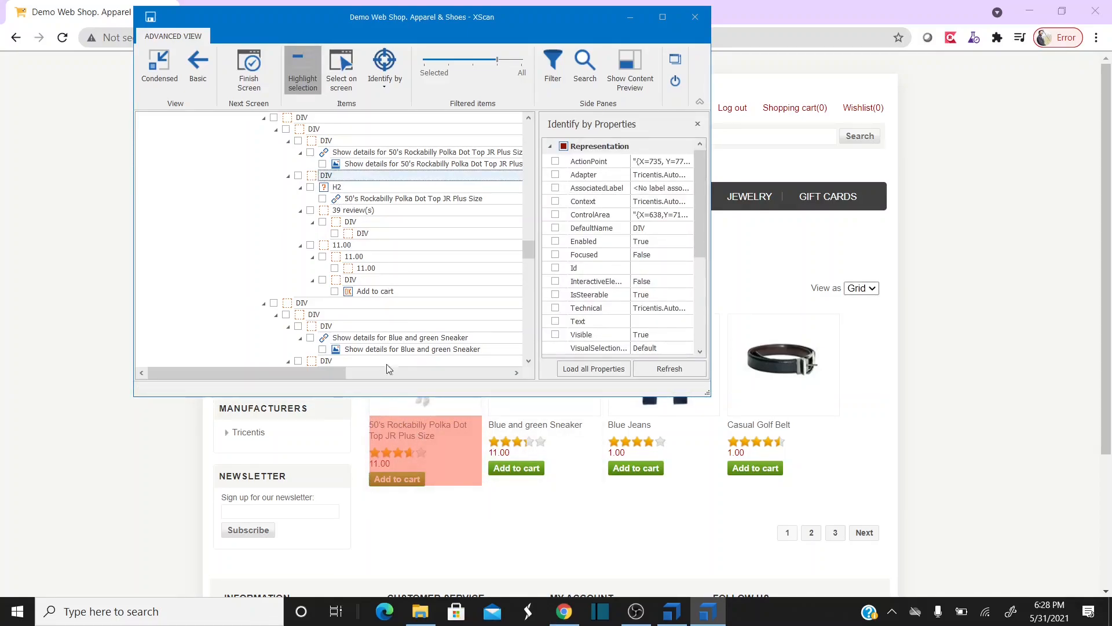
drag(533, 250, 532, 255)
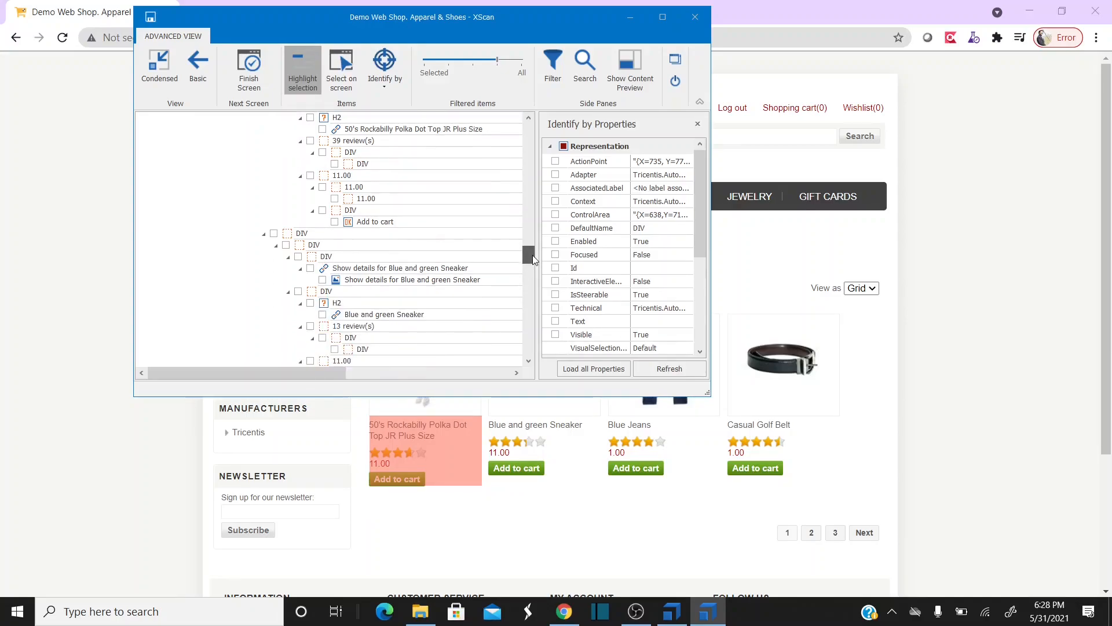
click(321, 295)
drag(529, 259, 532, 252)
click(327, 326)
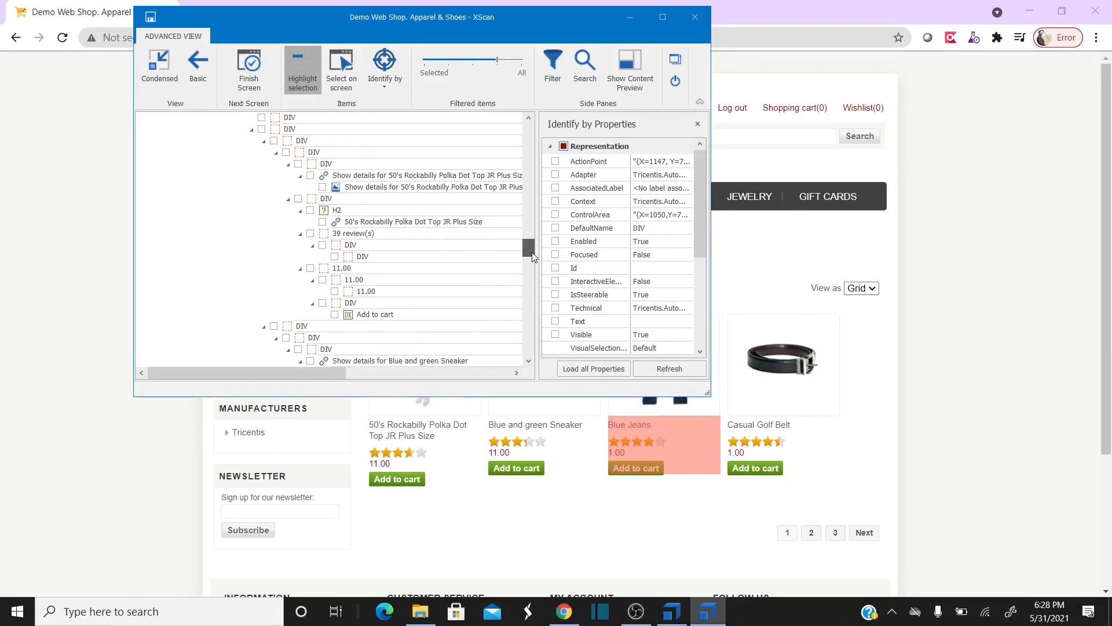
click(317, 201)
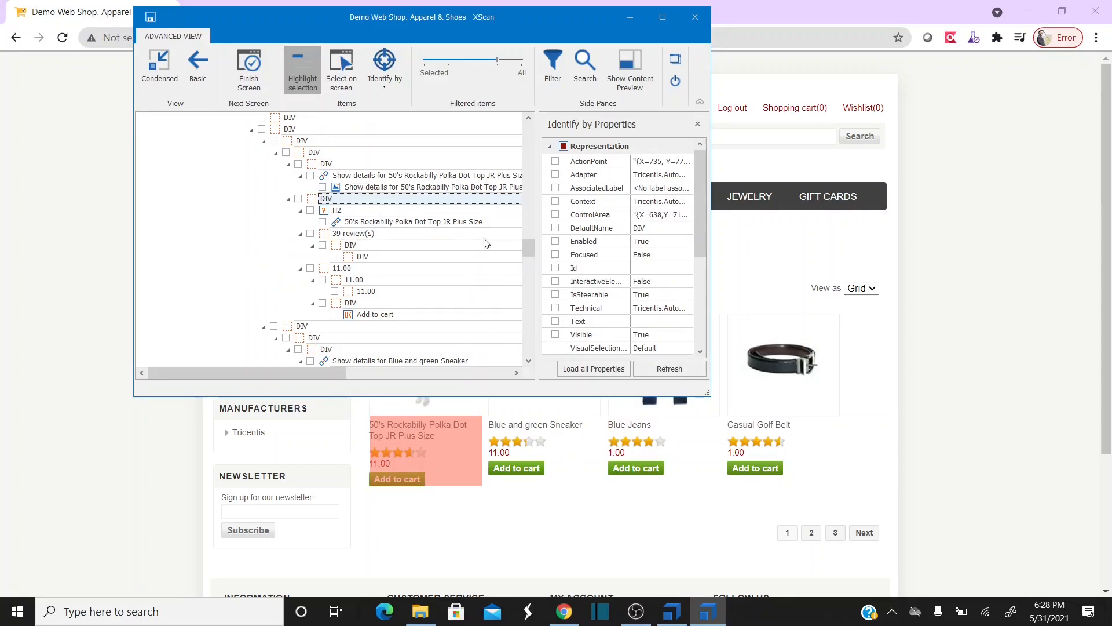
- Mark the Rockabilly details DIV and add ClassName so the DIV is identified uniquely
drag(701, 199, 703, 240)
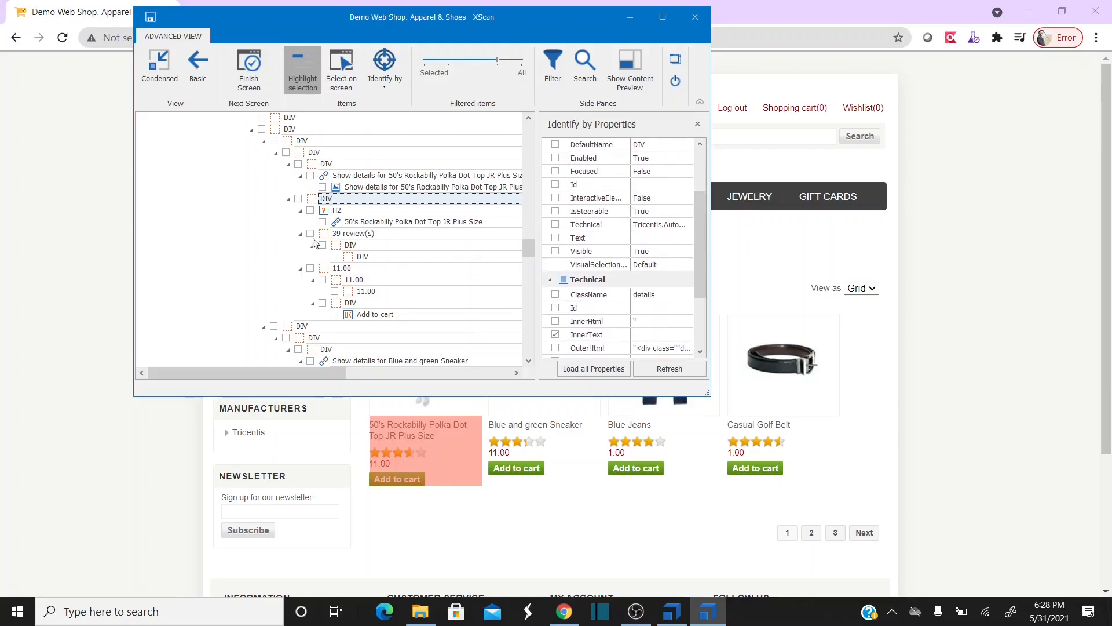
click(299, 200)
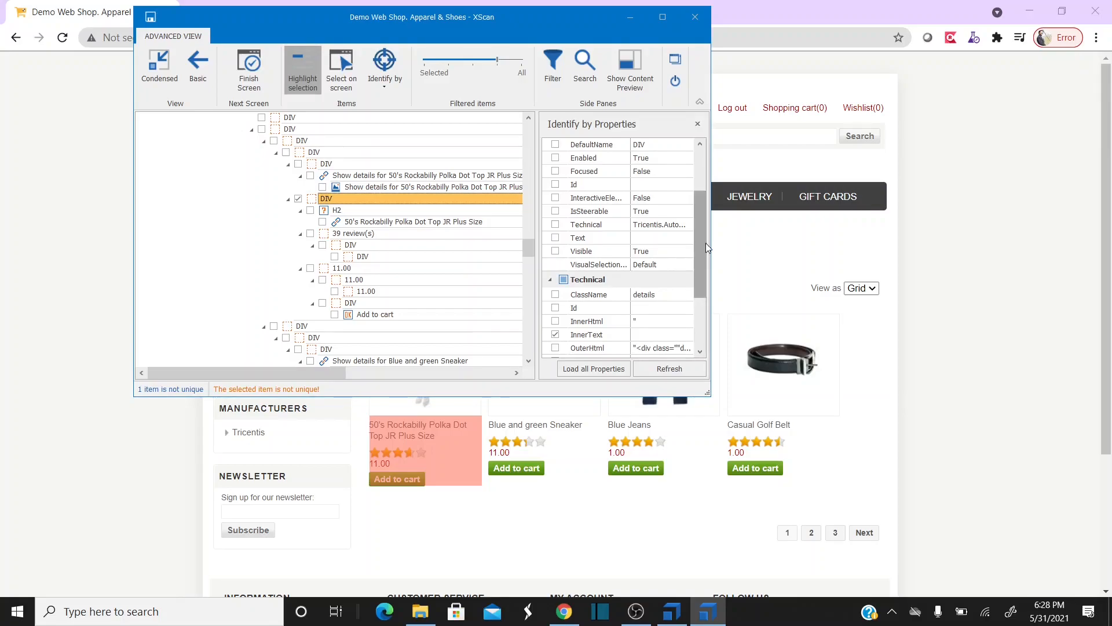
drag(704, 238, 701, 256)
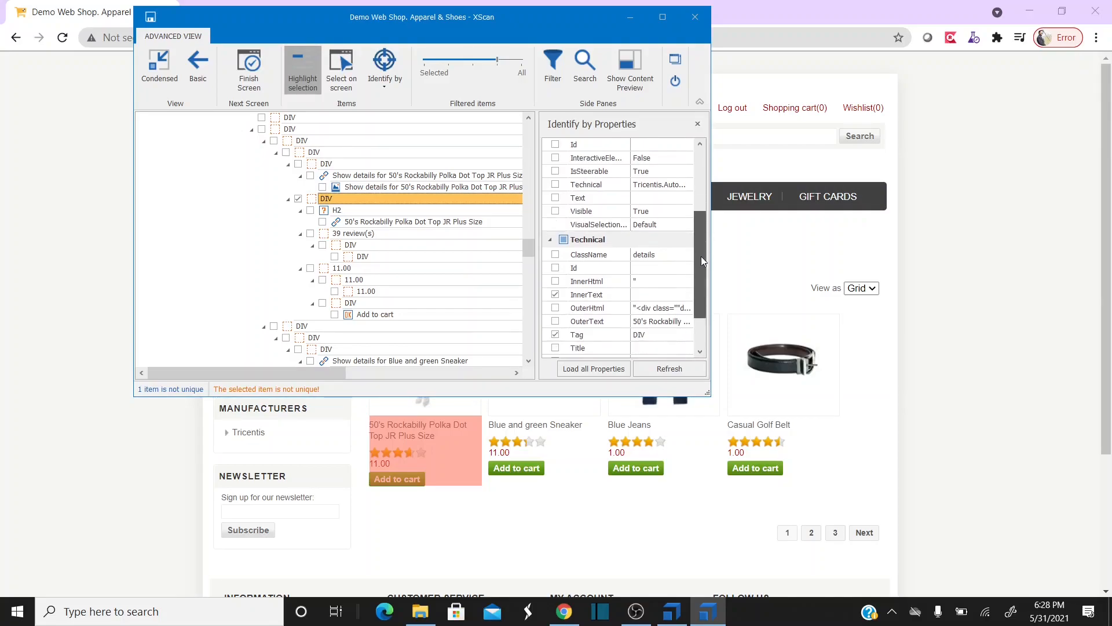
click(556, 254)
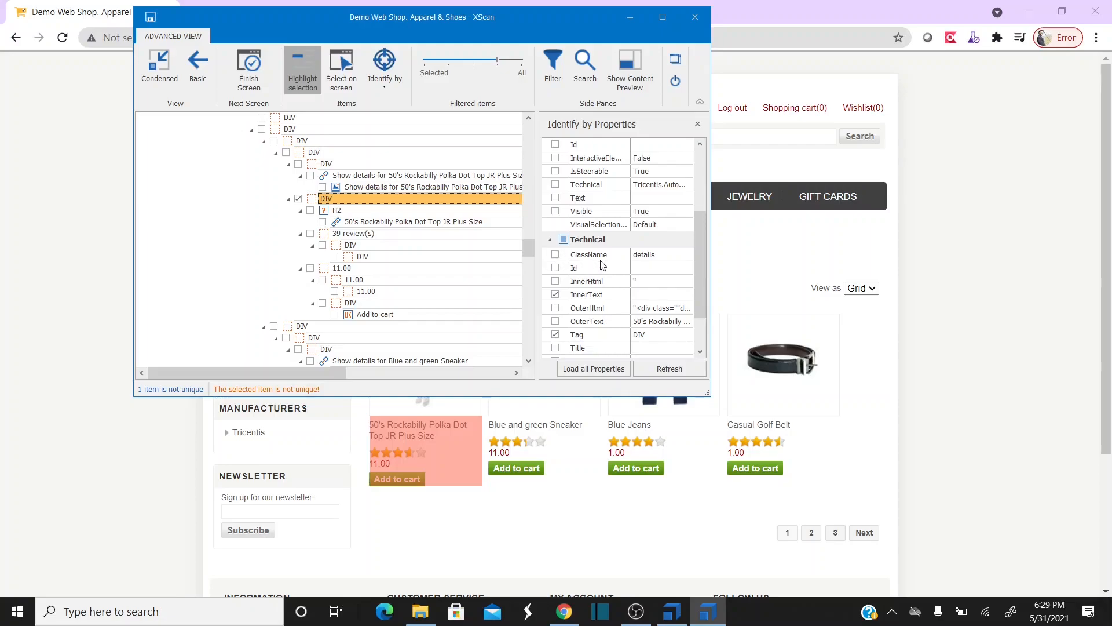
click(555, 256)
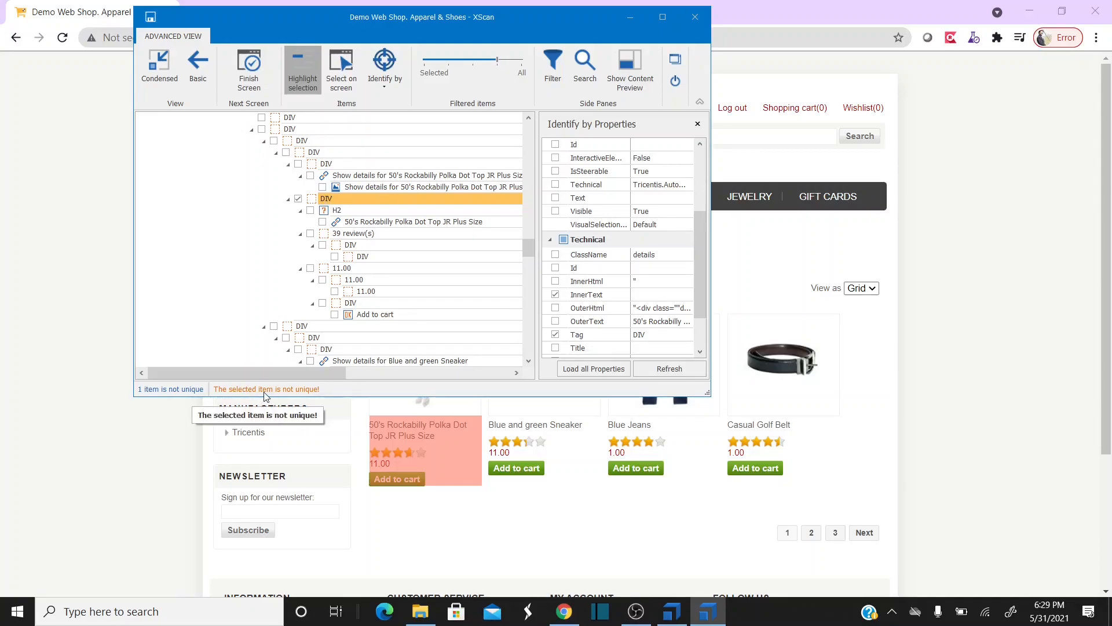
click(555, 255)
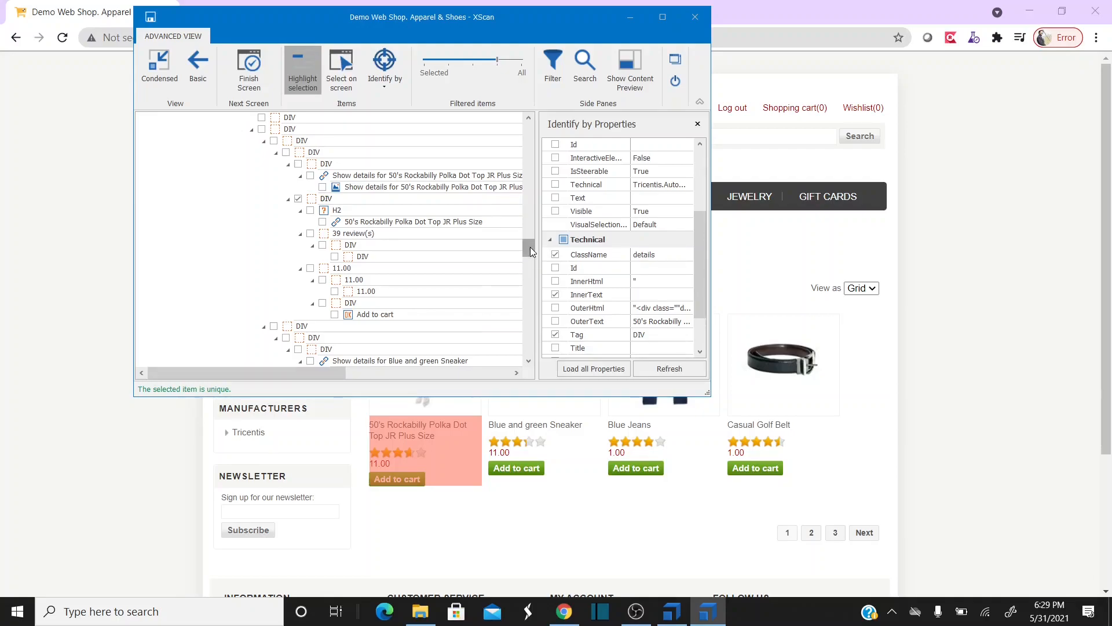
drag(530, 247, 552, 134)
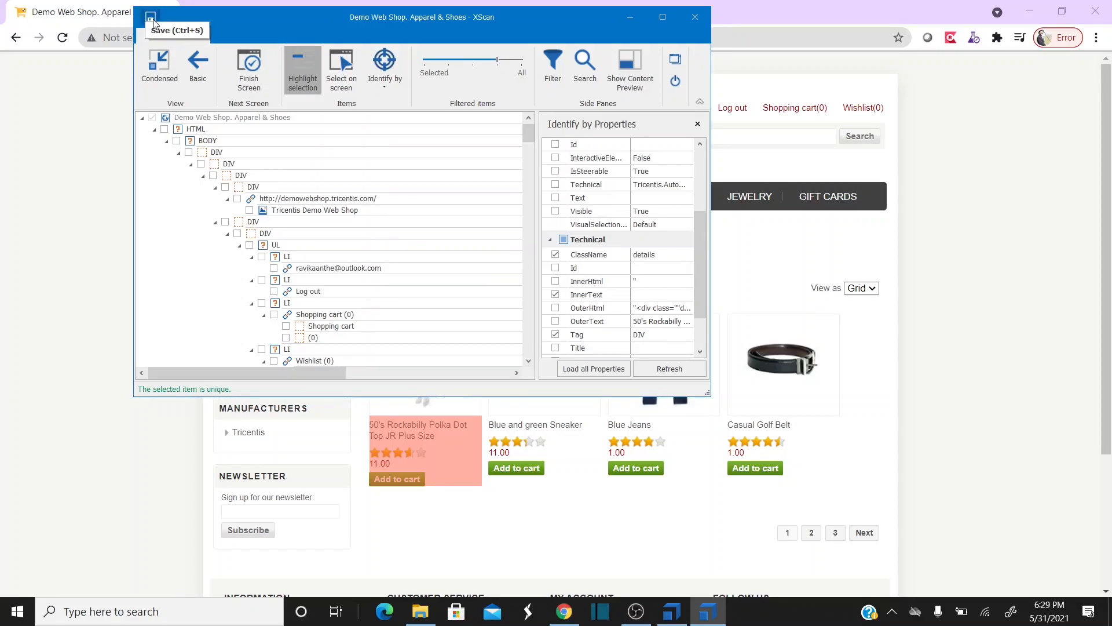
- Drop InnerText from the DIV's identification properties and save the scanned module
drag(527, 138, 534, 212)
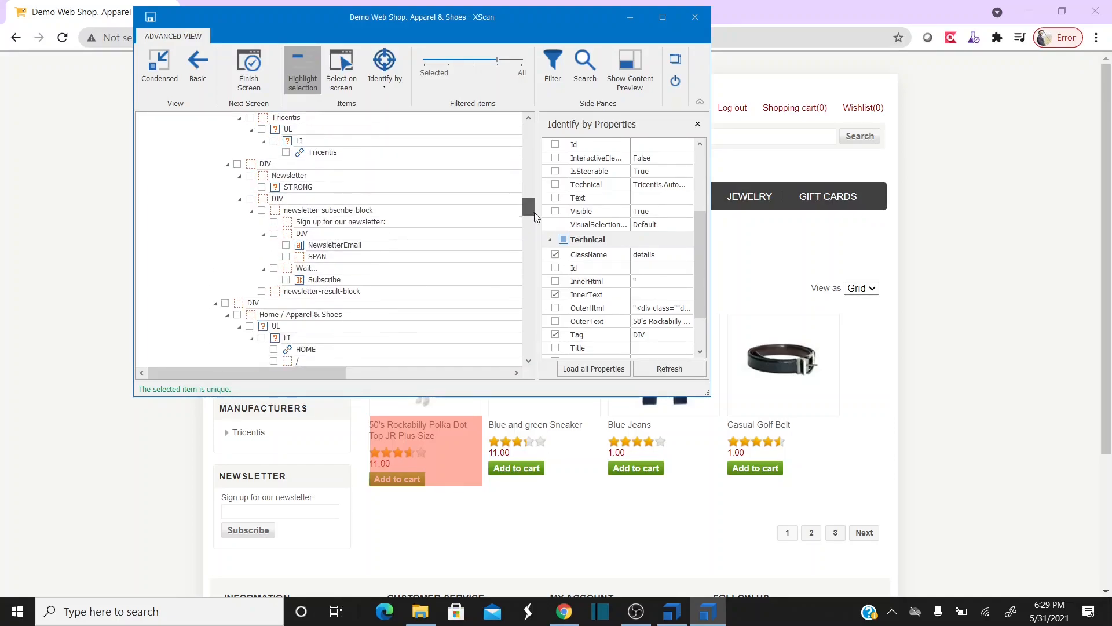
click(556, 295)
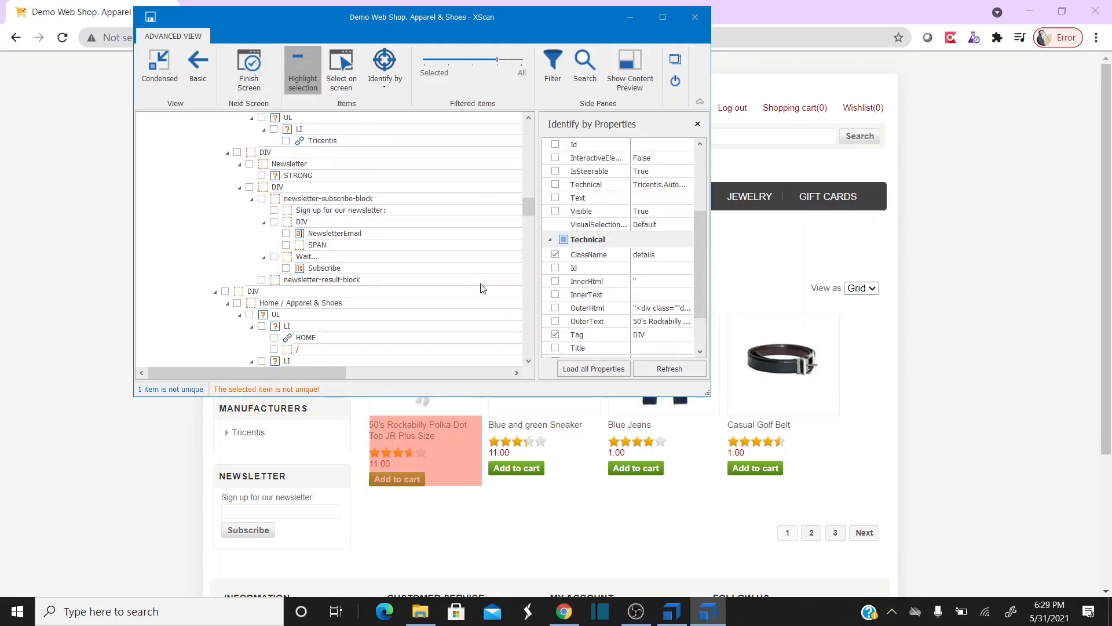
mouse_move(530, 202)
mouse_down()
mouse_move(530, 180)
mouse_move(530, 213)
mouse_up()
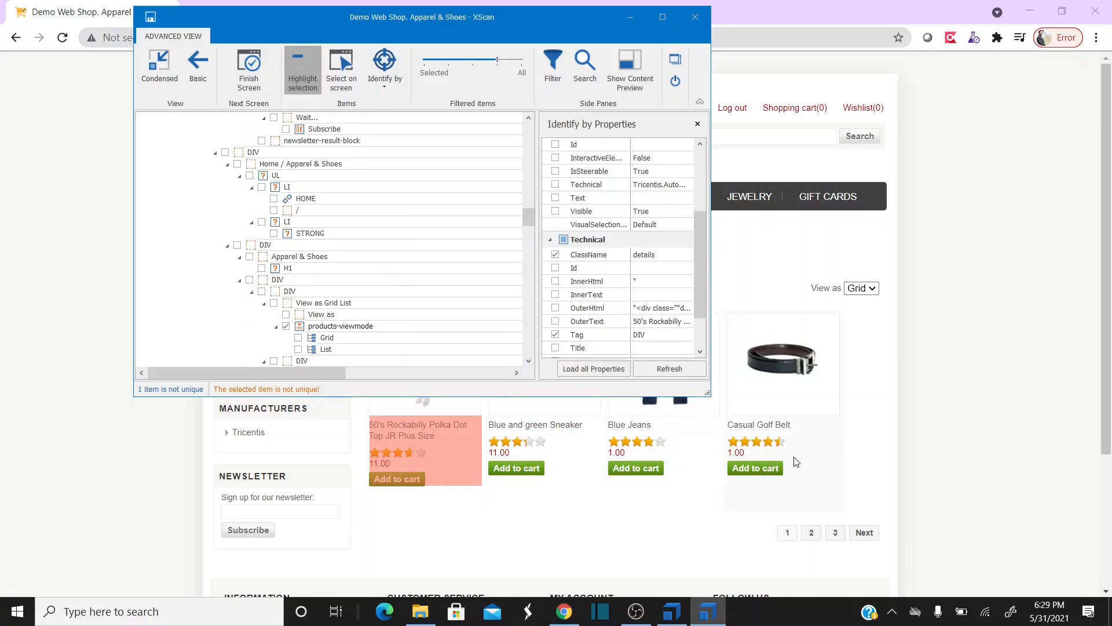
drag(526, 215, 528, 244)
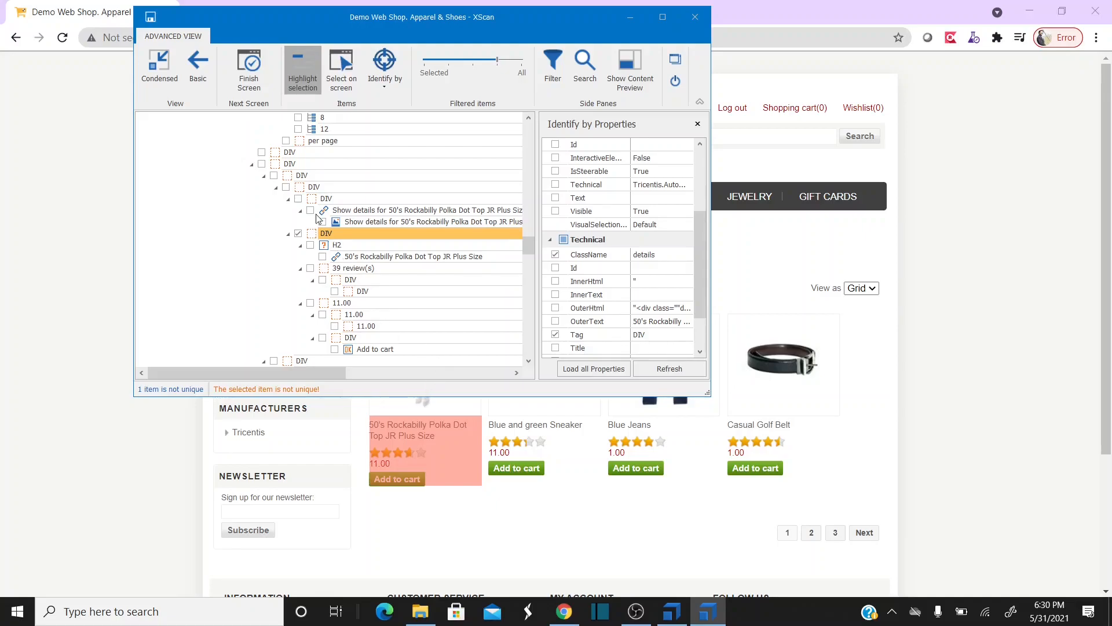
click(150, 21)
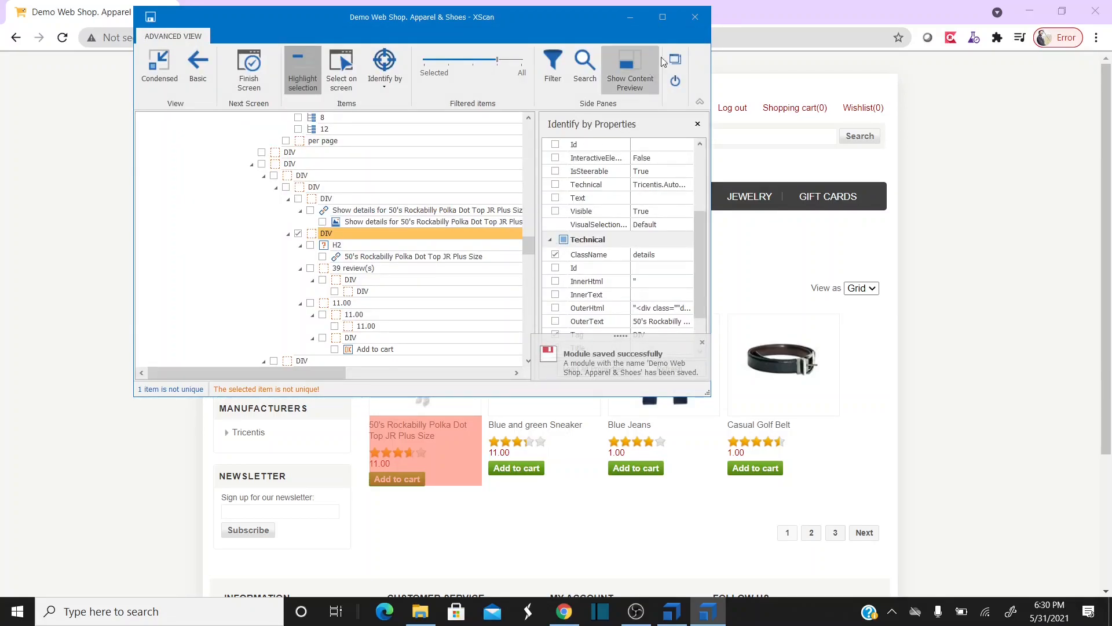
- Expand the View Page folder and select the Demo Web Shop. Apparel & Shoes module
click(672, 611)
click(229, 507)
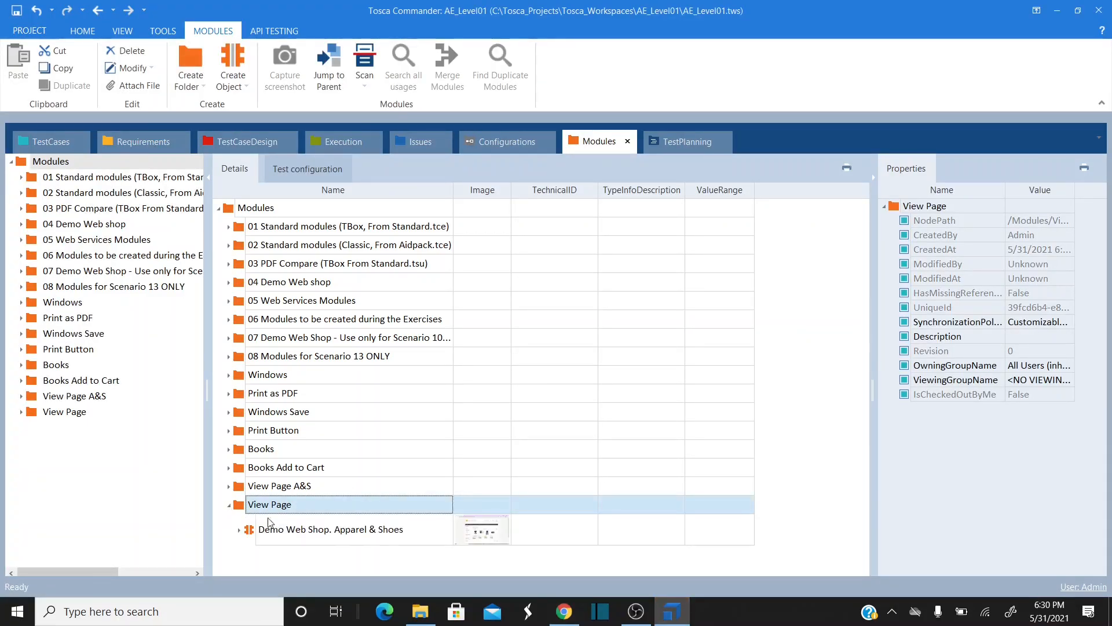
click(239, 533)
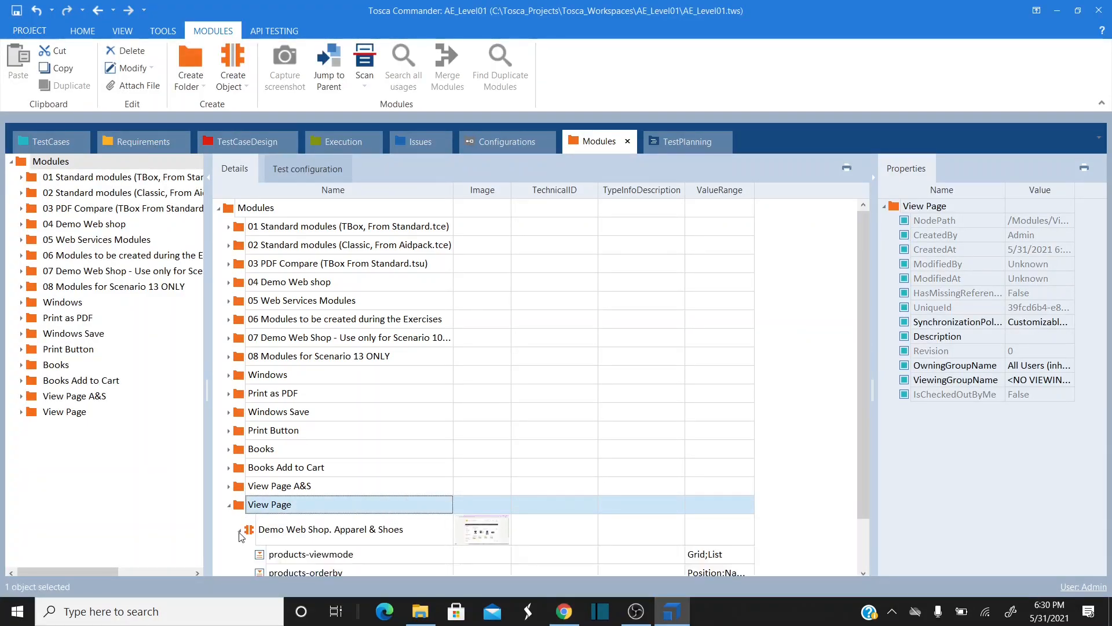
scroll(411, 487, down, 1)
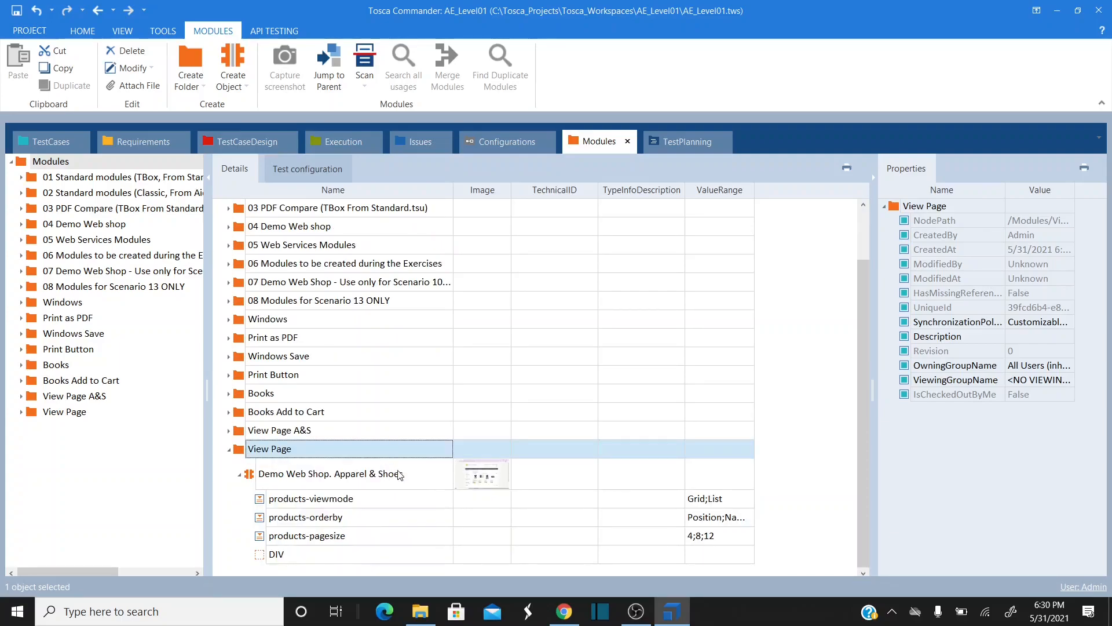
click(397, 474)
- Rename the module to 'Page Gird View Controls'
click(426, 474)
key(ctrl+shift+Left)
key(ctrl+shift+Left)
key(ctrl+shift+Left)
key(ctrl+shift+Left)
key(ctrl+shift+Left)
key(ctrl+shift+Left)
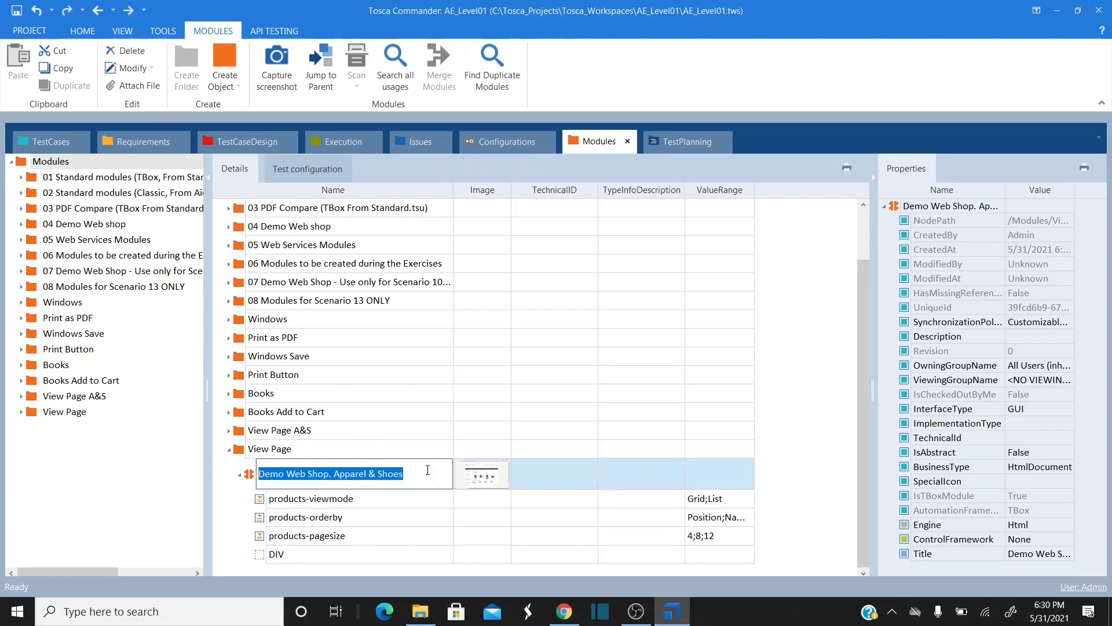
text(Page V)
key(BackSpace)
text(Gird VI)
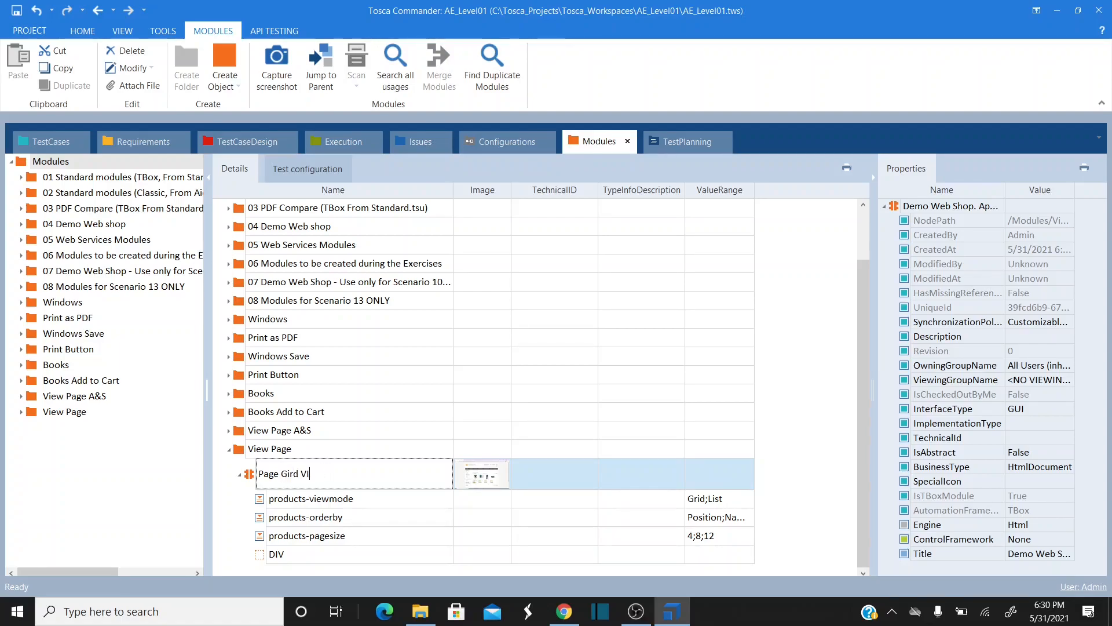
text(ew COntrols)
key(BackSpace)
key(BackSpace)
key(BackSpace)
text(ontrols)
click(276, 555)
- Rename the DIV control to 'Prices' and go to the TestCases section
click(286, 555)
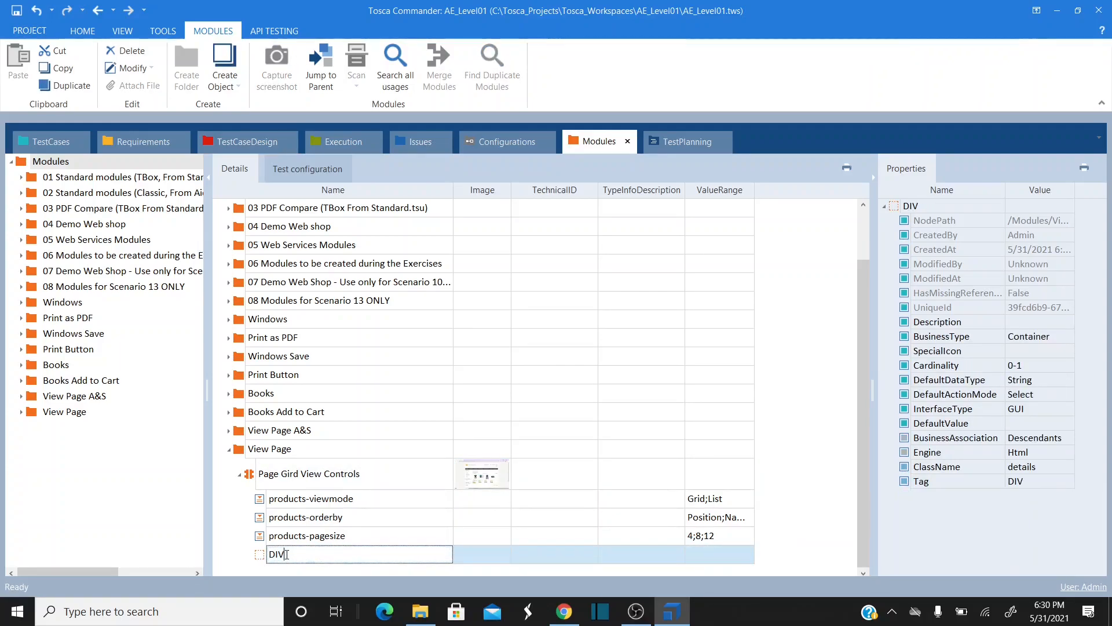
double_click(326, 552)
text(P)
text(rice)
key(BackSpace)
text(ces)
click(348, 538)
click(333, 557)
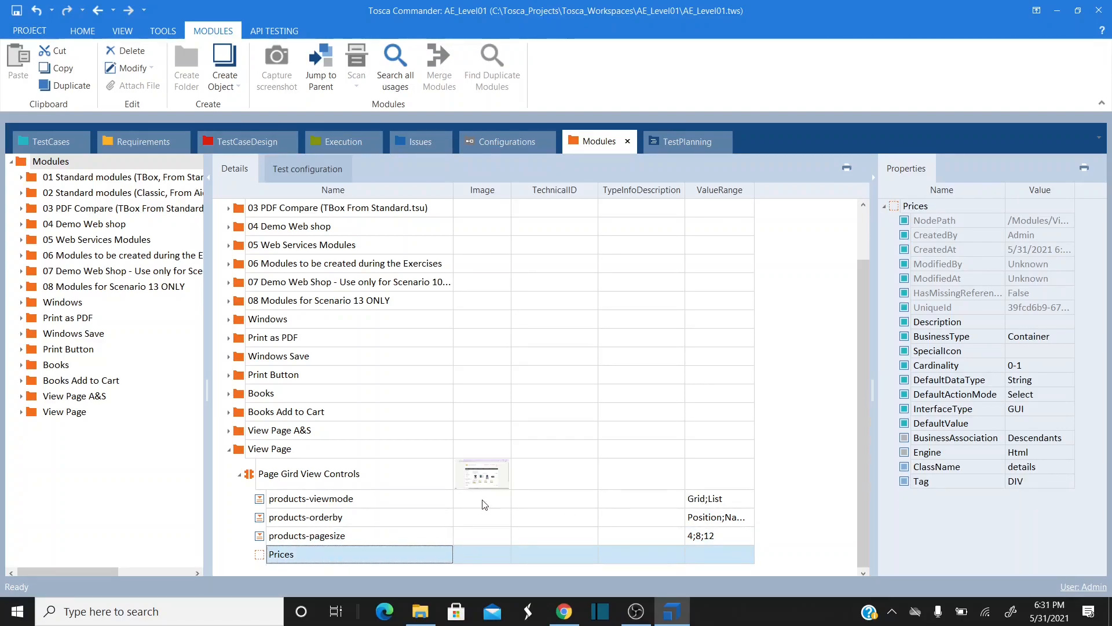
click(51, 141)
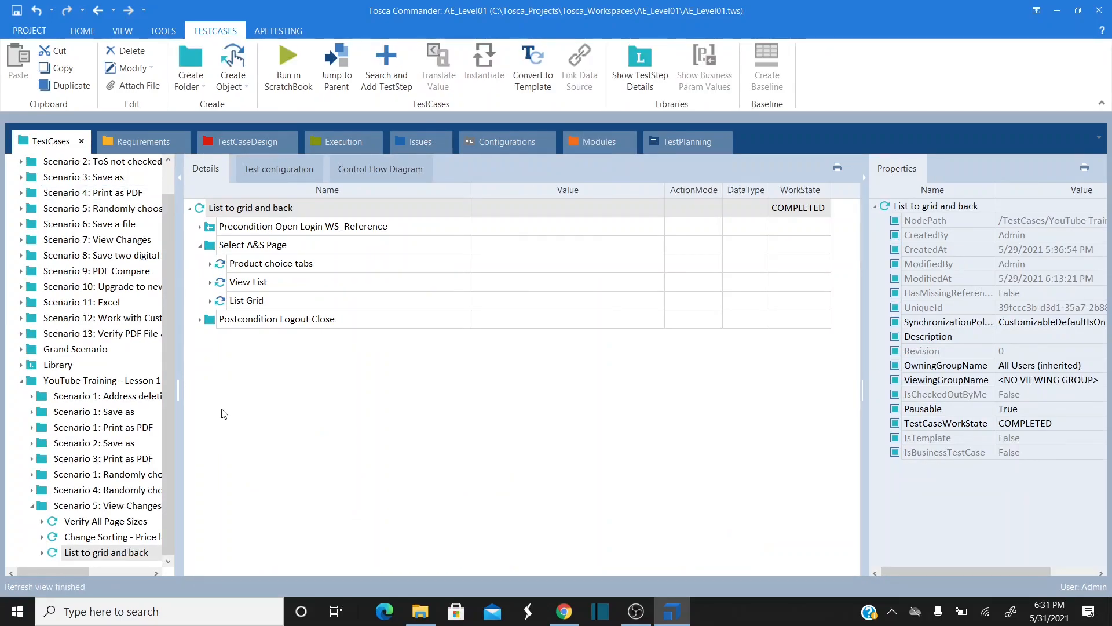
- Browse Scenarios 4 and 5, then paste Scenario 7: View Changes into YouTube Training - Lesson 1
click(32, 491)
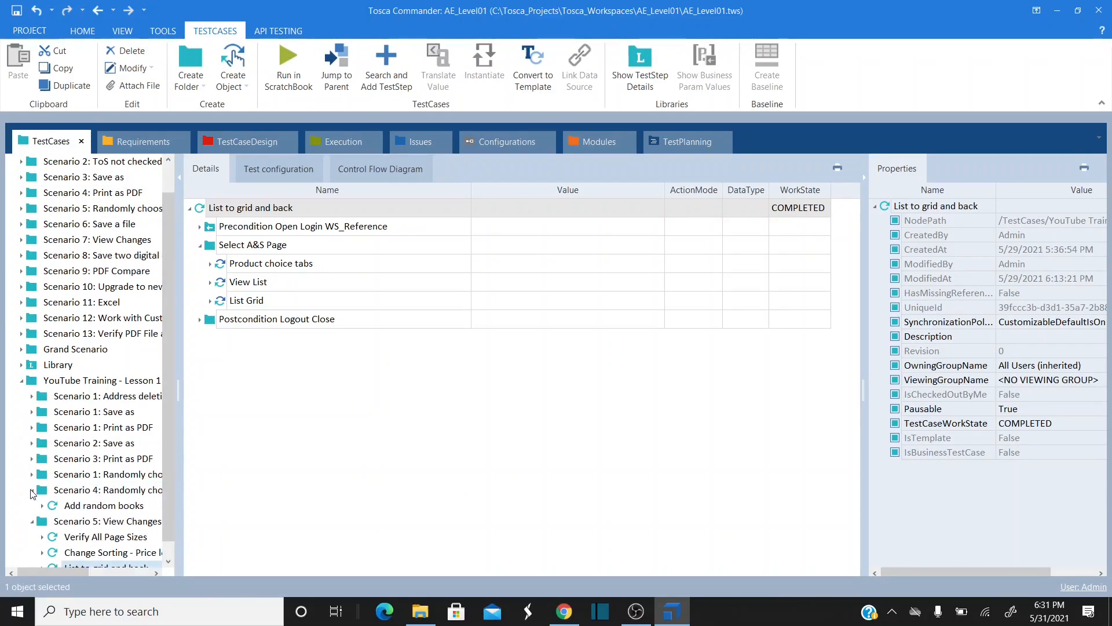
click(32, 521)
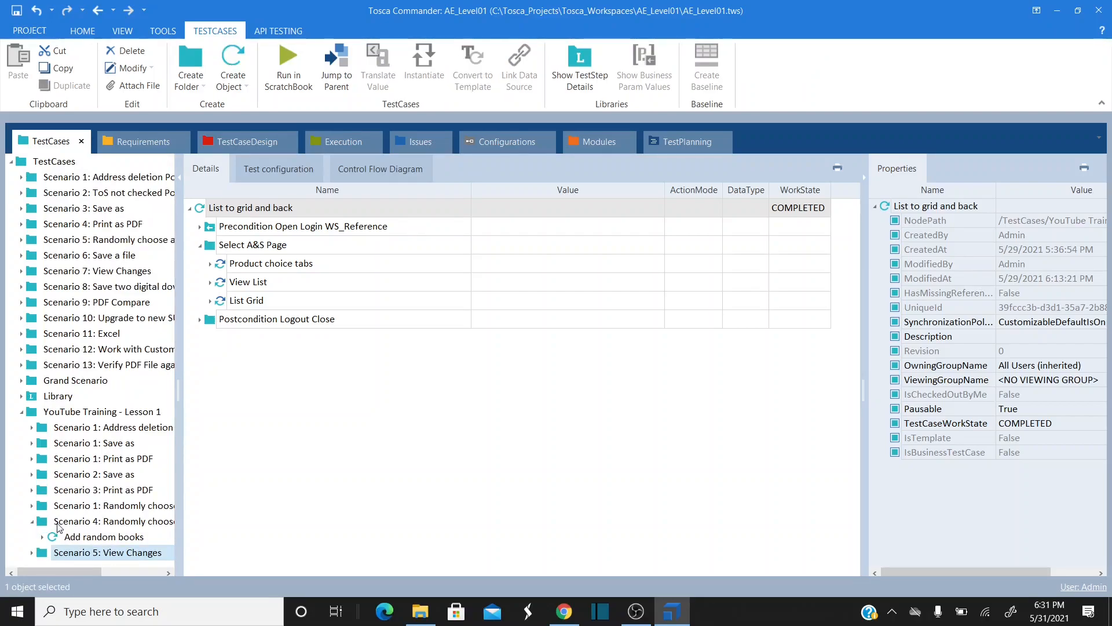
click(33, 523)
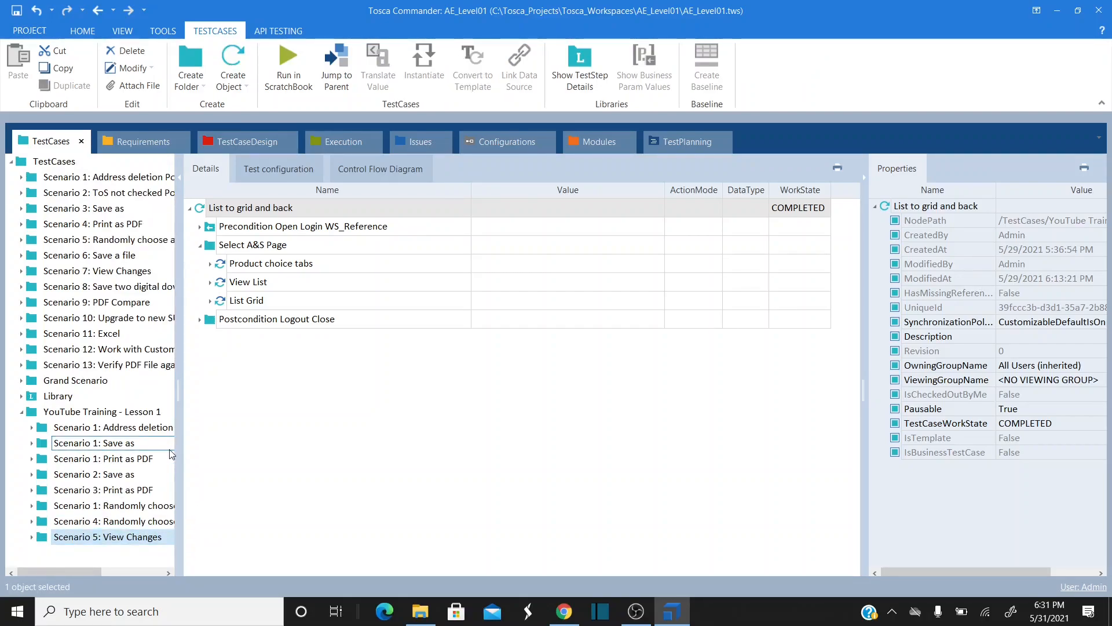
click(98, 238)
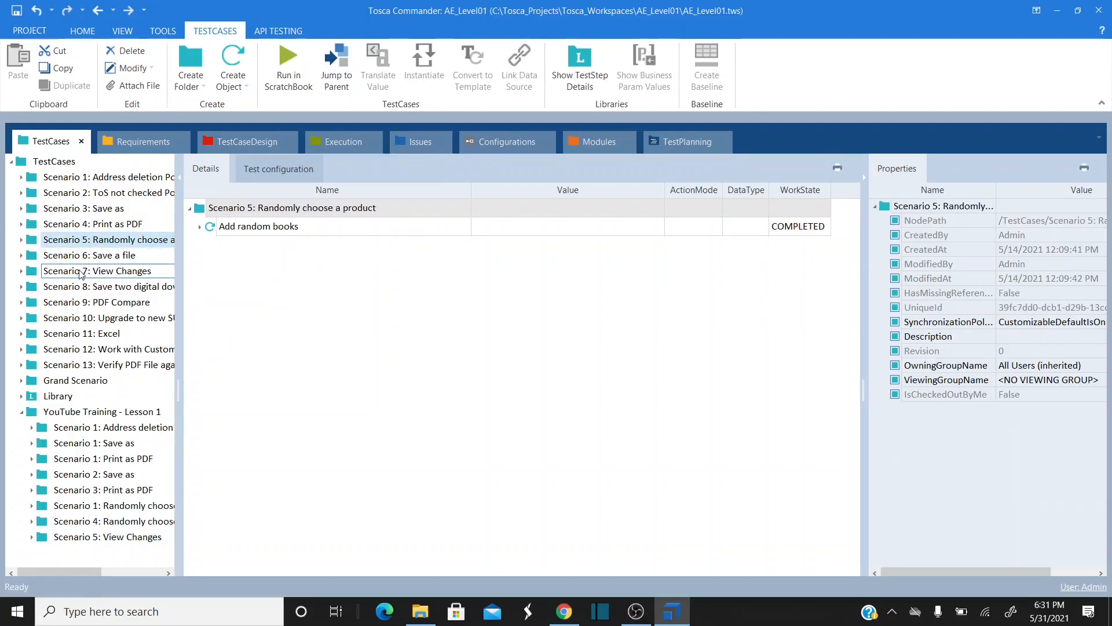
click(148, 271)
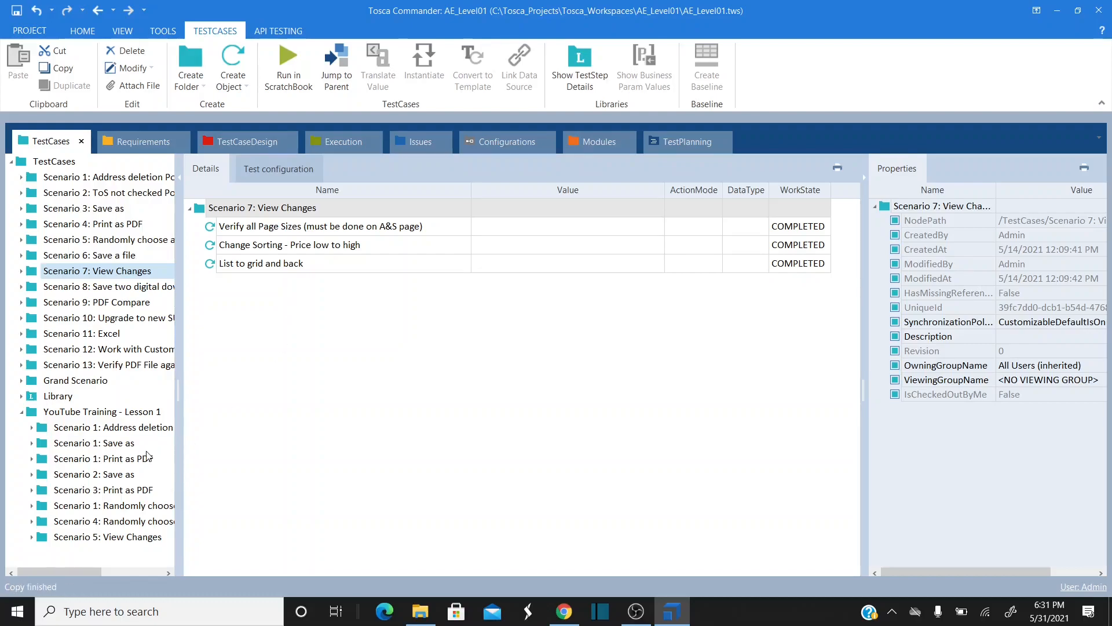
click(50, 415)
key(ctrl+v)
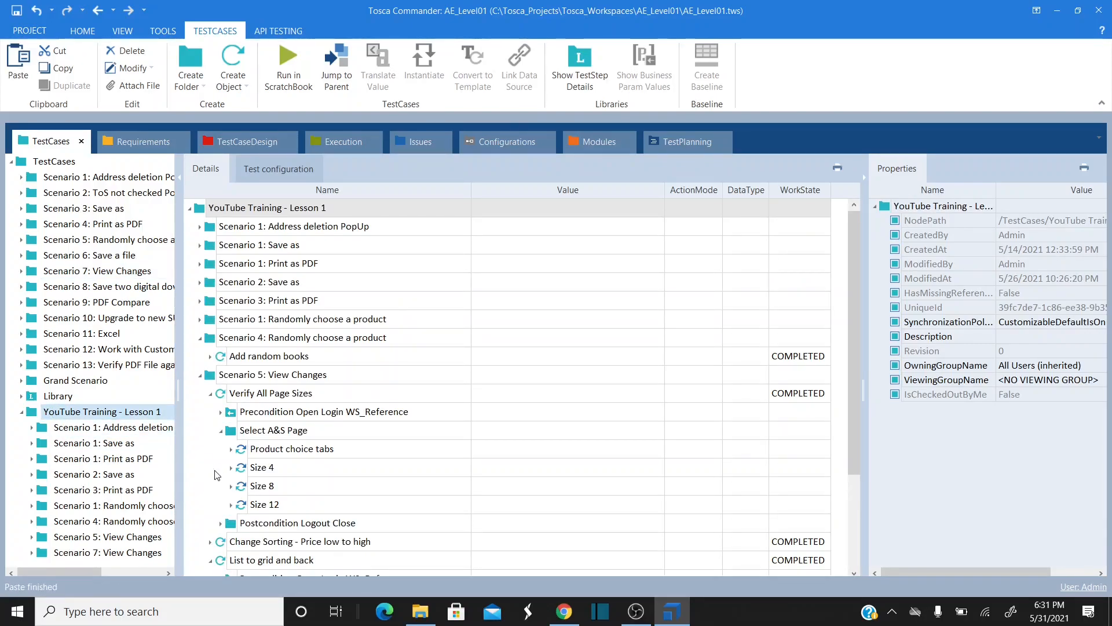
- Expand the pasted Scenario 7, widen the tree pane, and open its Verify all Page Sizes test case
click(30, 553)
scroll(171, 471, down, 1)
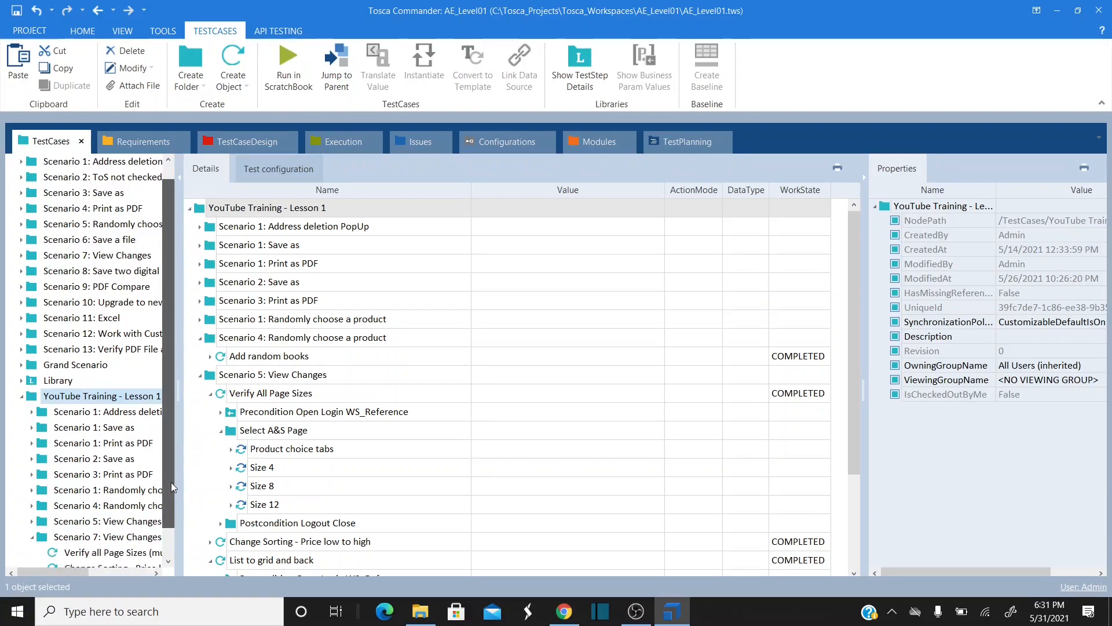
drag(183, 509, 249, 509)
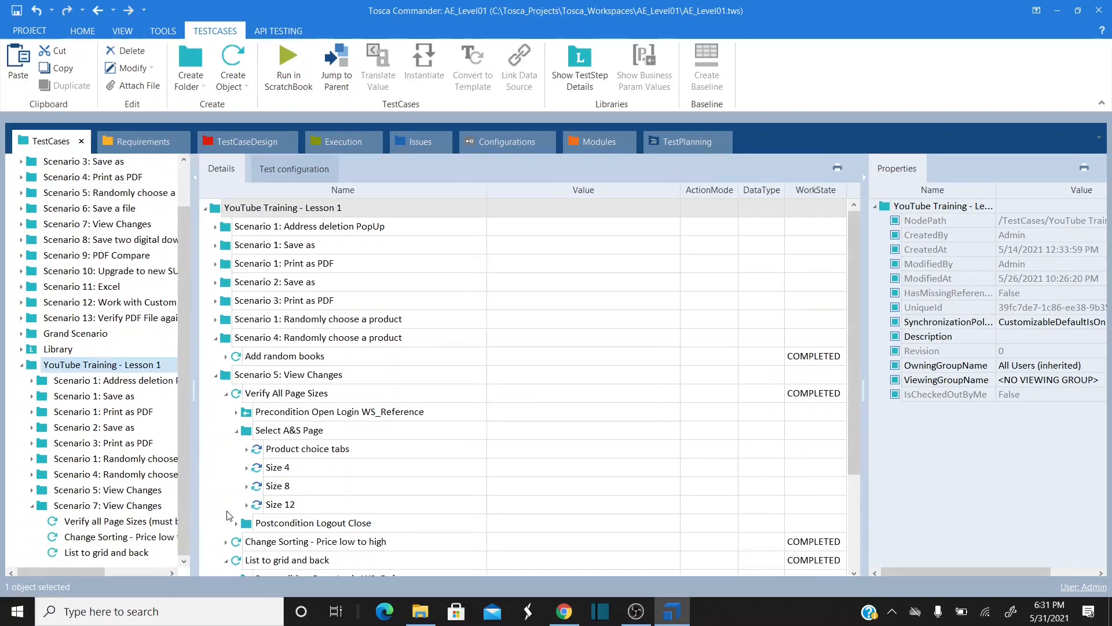
click(122, 512)
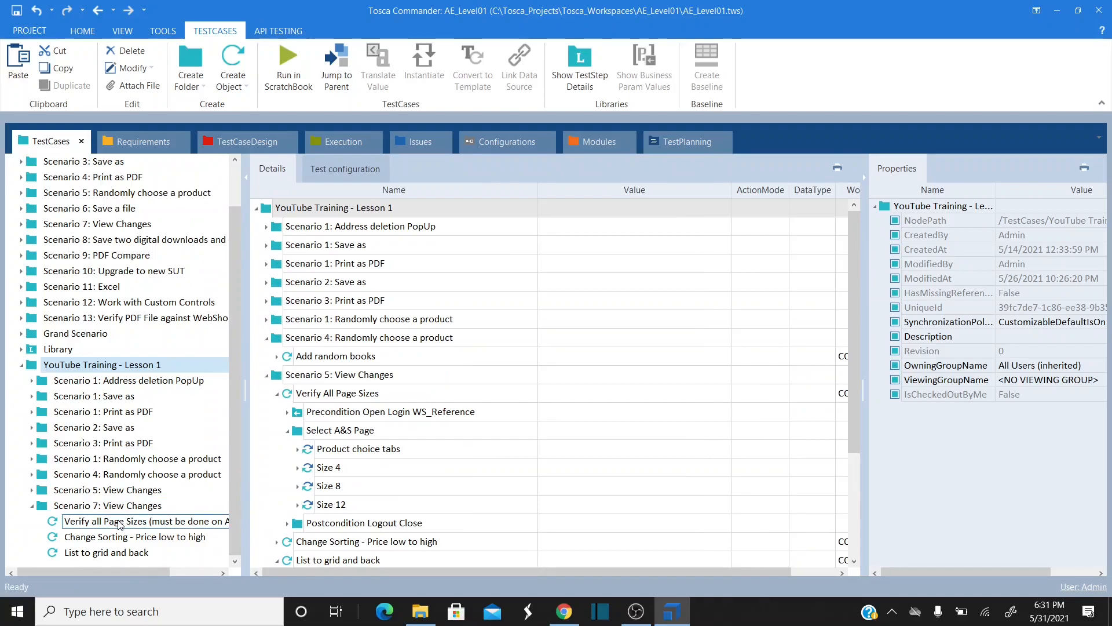
click(118, 524)
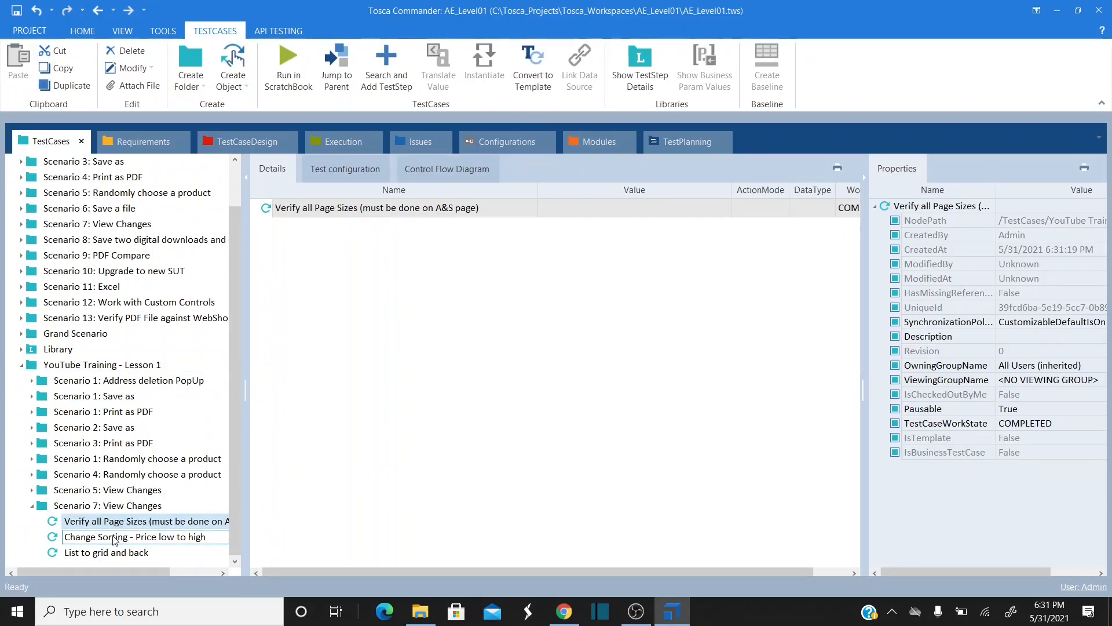
click(117, 537)
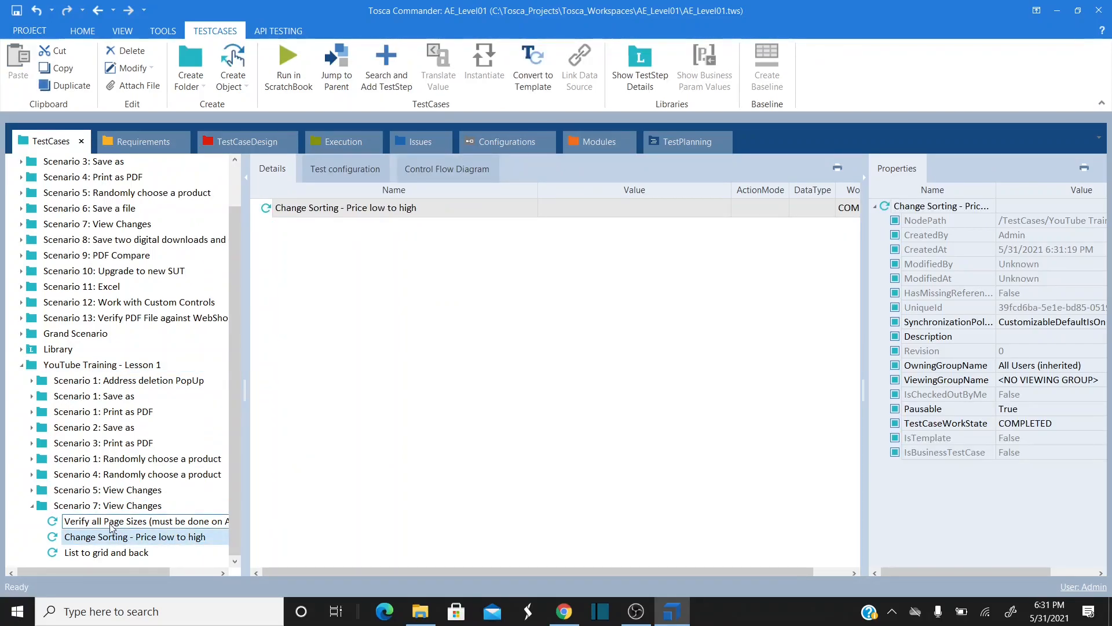
click(128, 521)
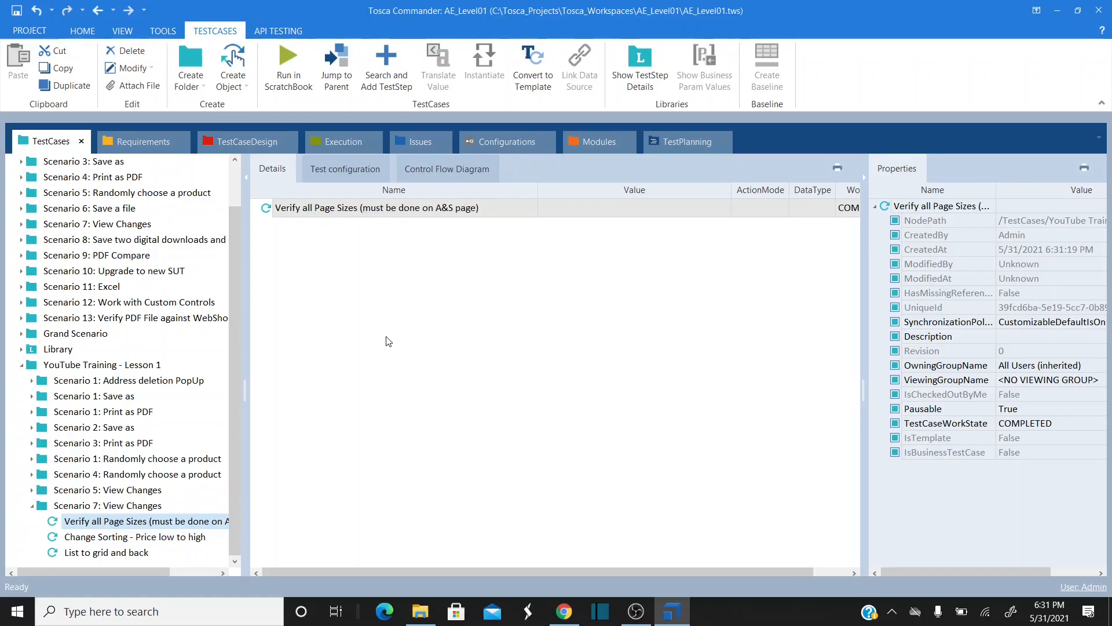
click(121, 524)
key(alt+Tab)
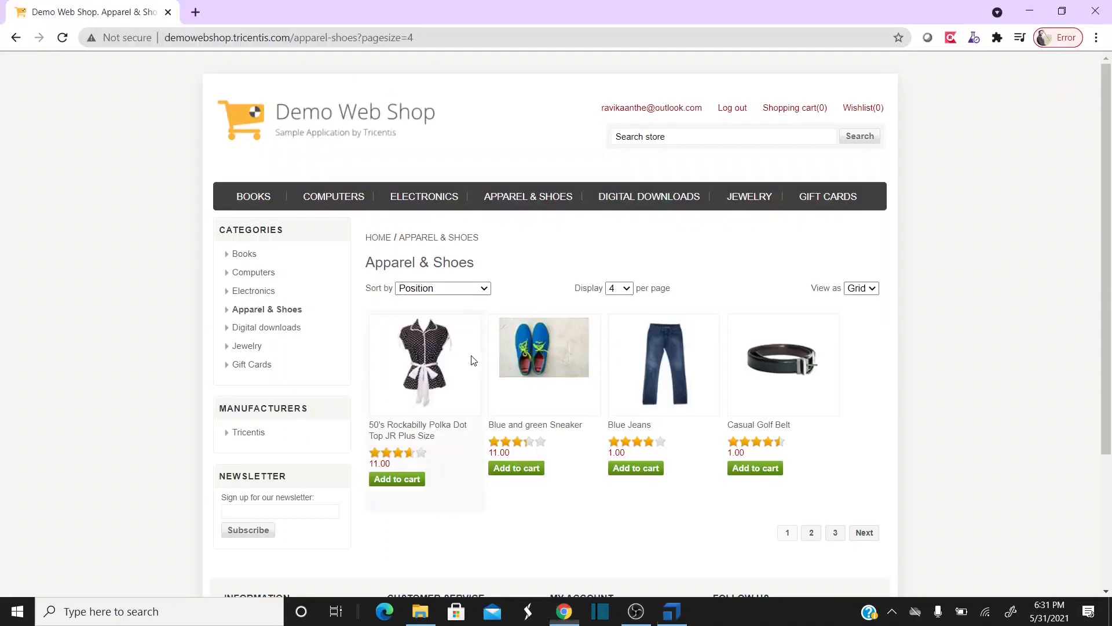
key(alt+Tab)
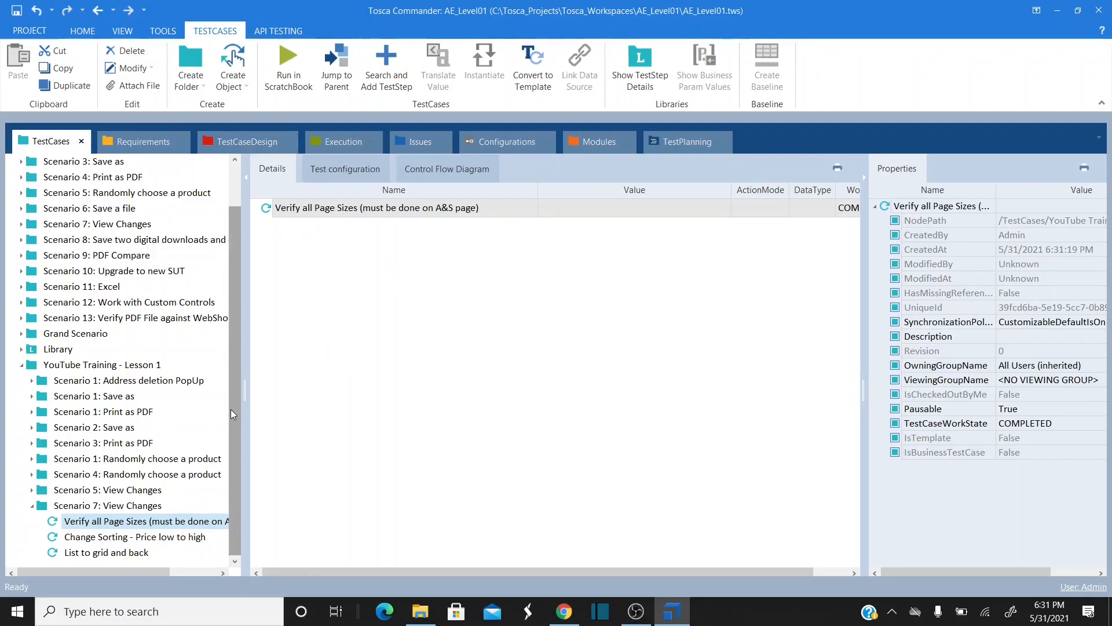
- Expand Scenario 5's Verify All Page Sizes to show its Precondition folder, then return to the new test case
click(32, 490)
click(32, 490)
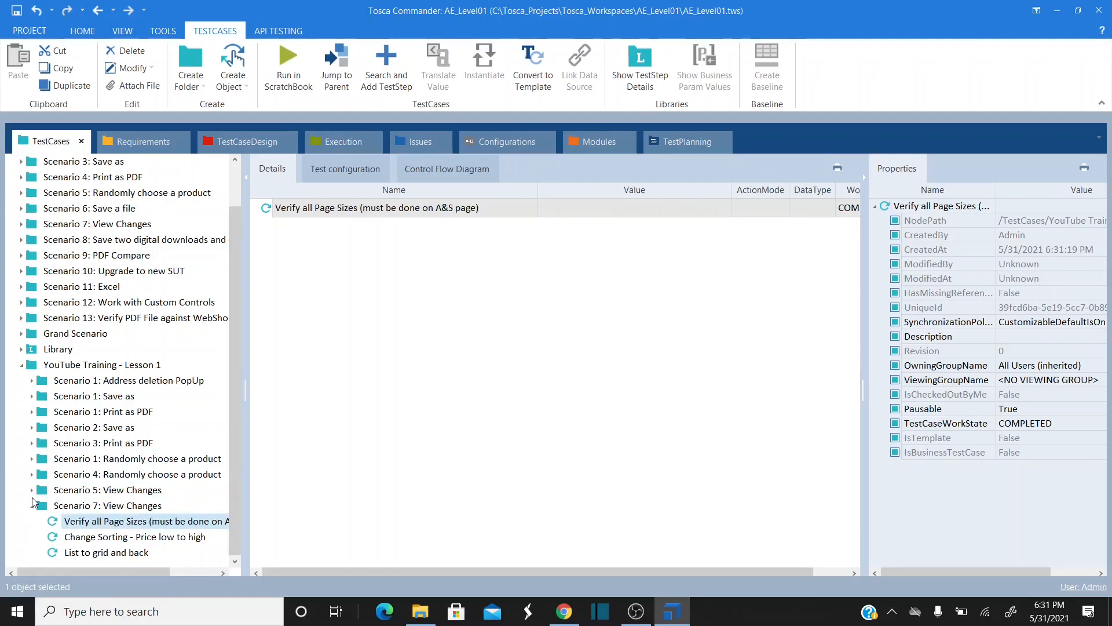
click(32, 490)
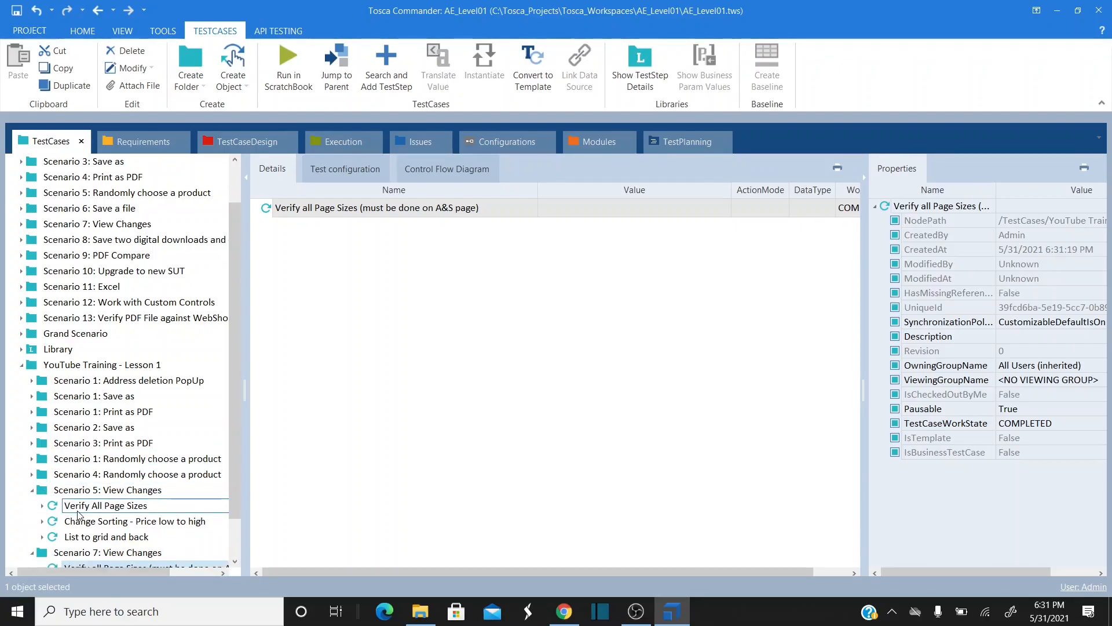
click(42, 506)
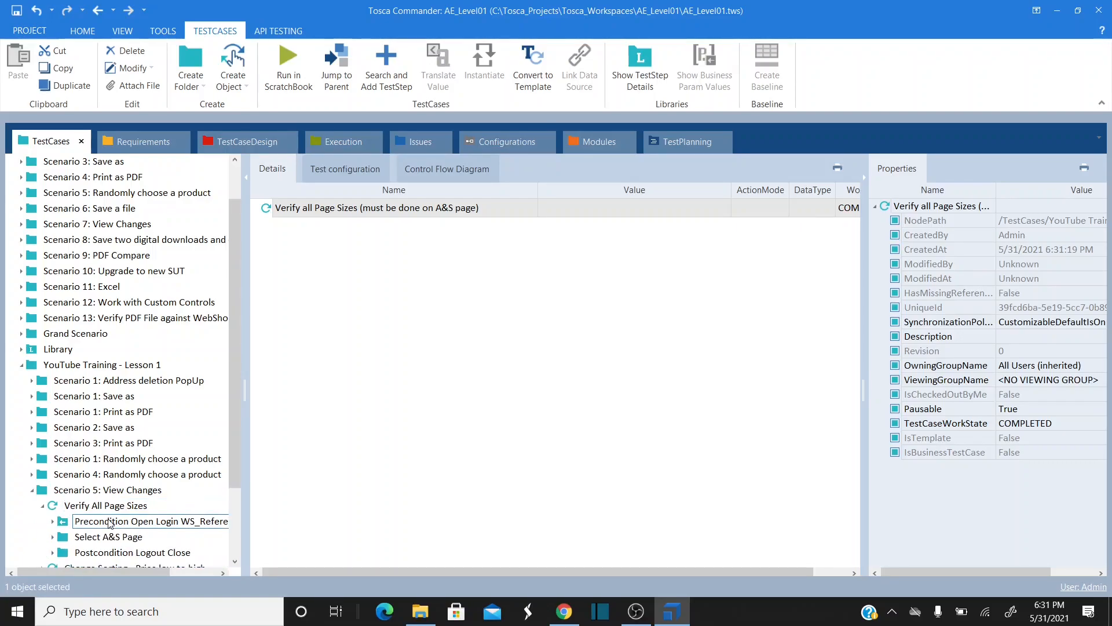
click(110, 521)
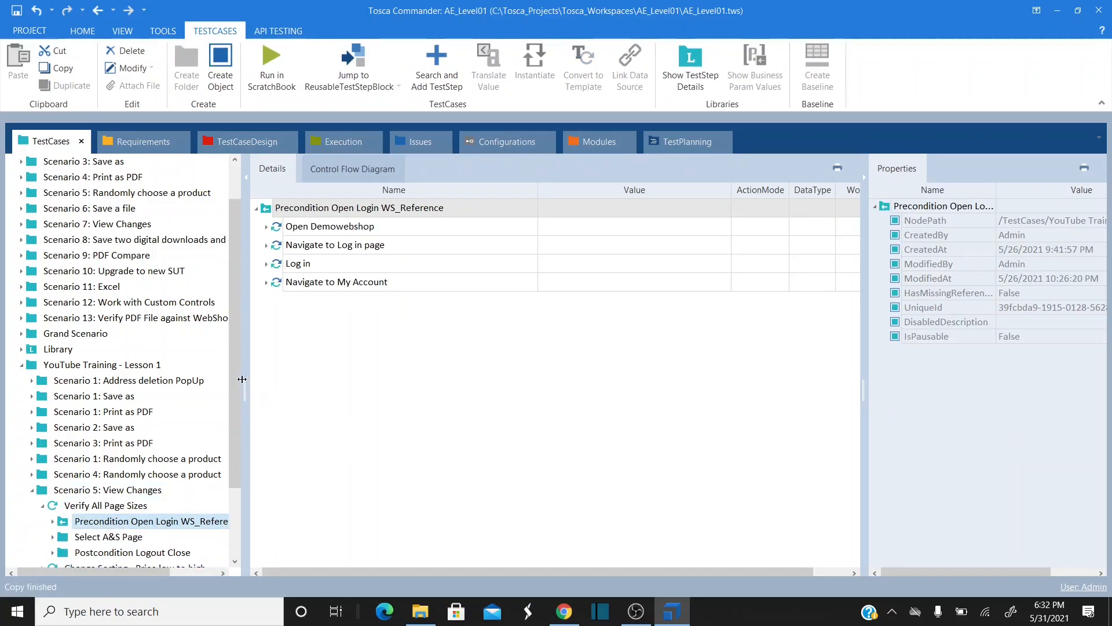
drag(236, 381, 230, 497)
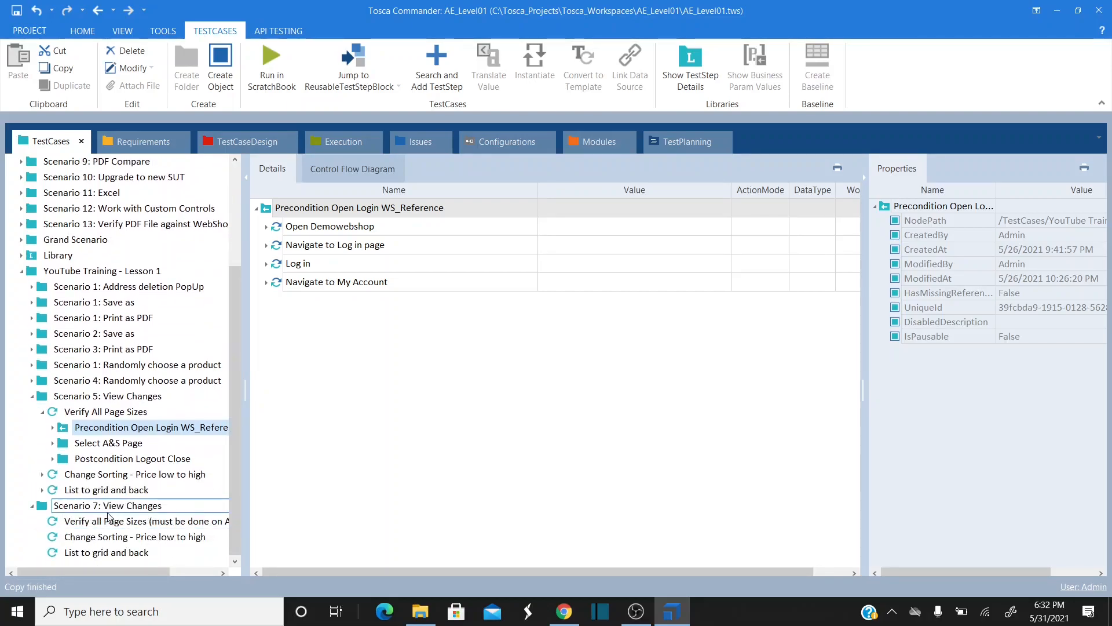
click(139, 521)
- Review the precondition's Open Demowebshop, Log in page, Log in and My Account steps, then collapse it
right_click(325, 210)
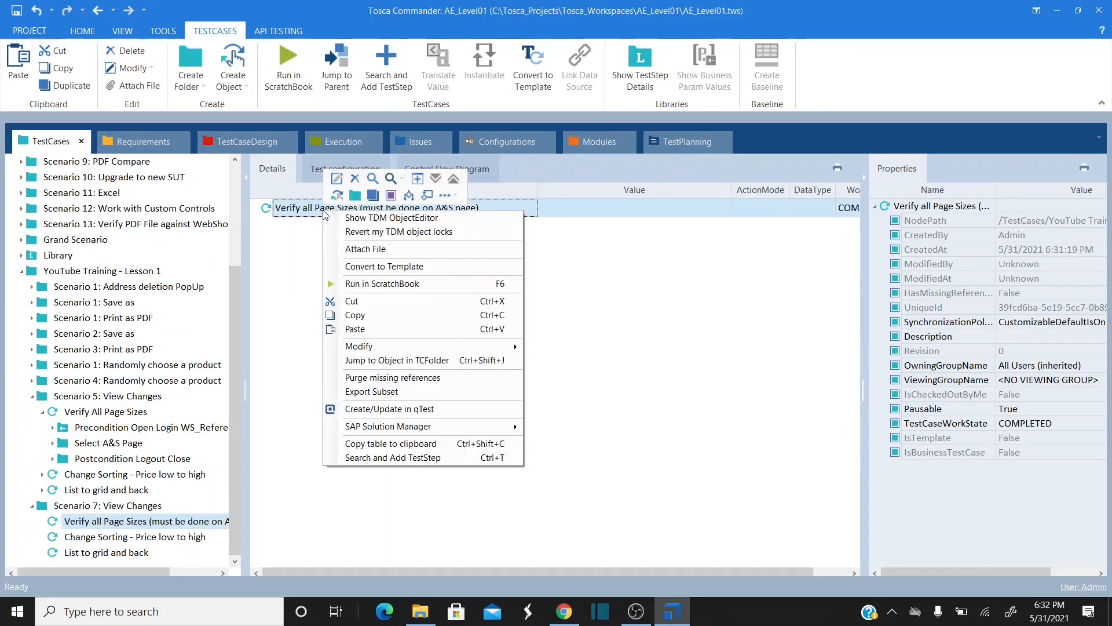
click(284, 217)
click(258, 210)
click(267, 228)
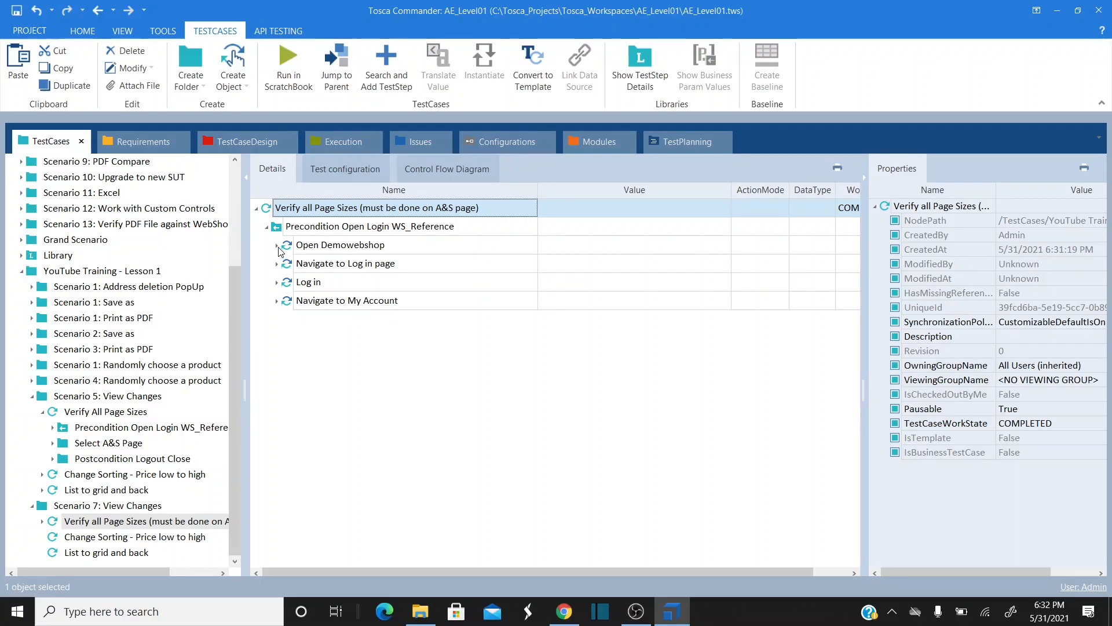
click(277, 245)
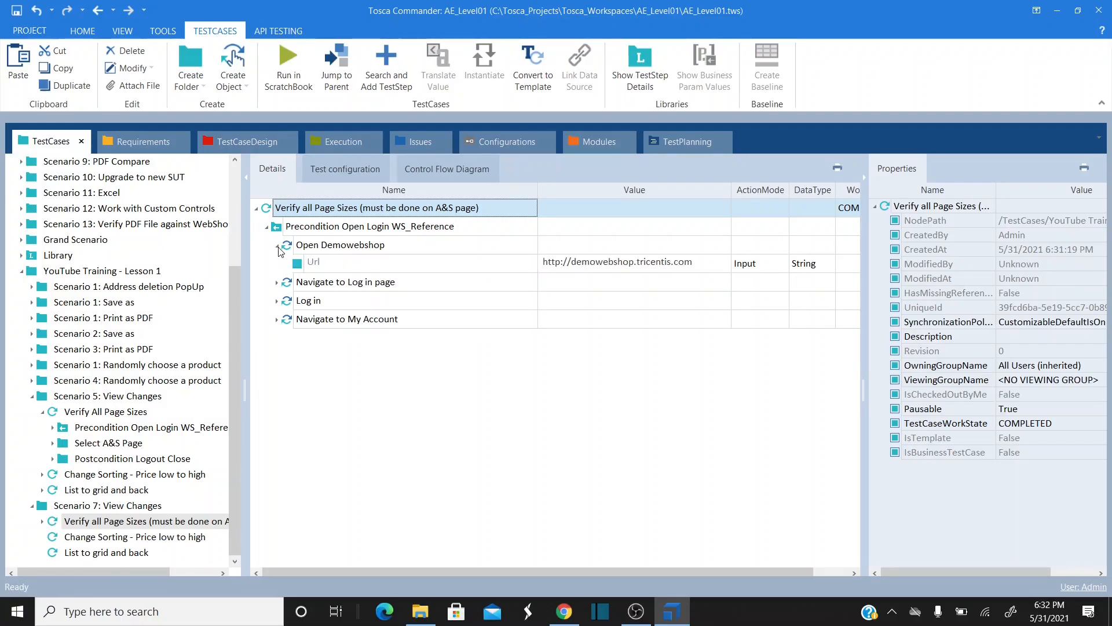
click(278, 283)
click(277, 283)
click(277, 283)
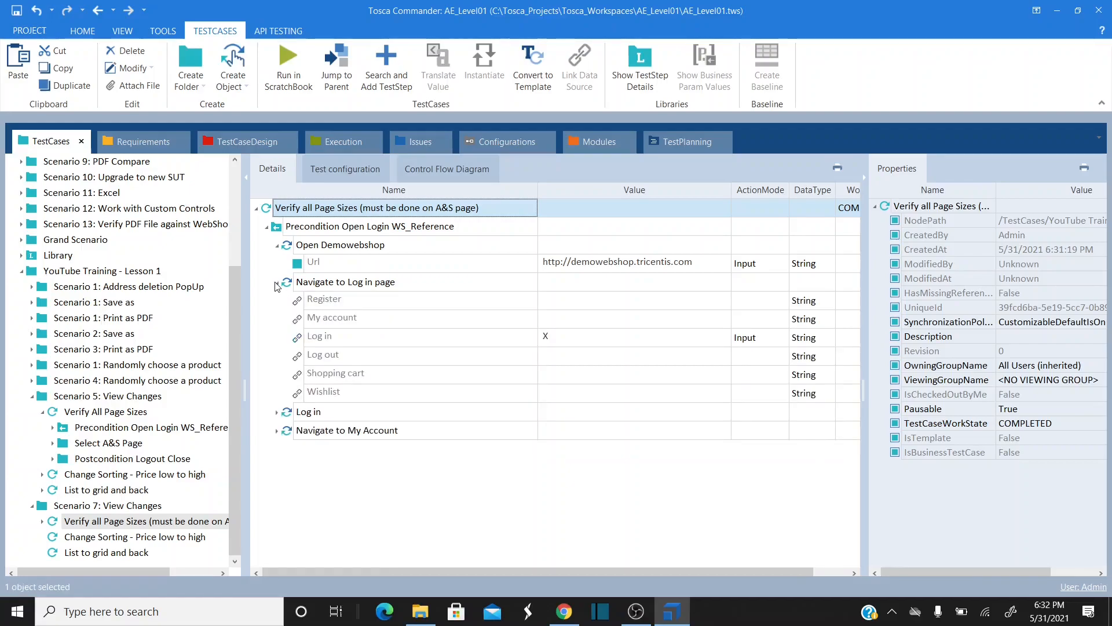
click(276, 413)
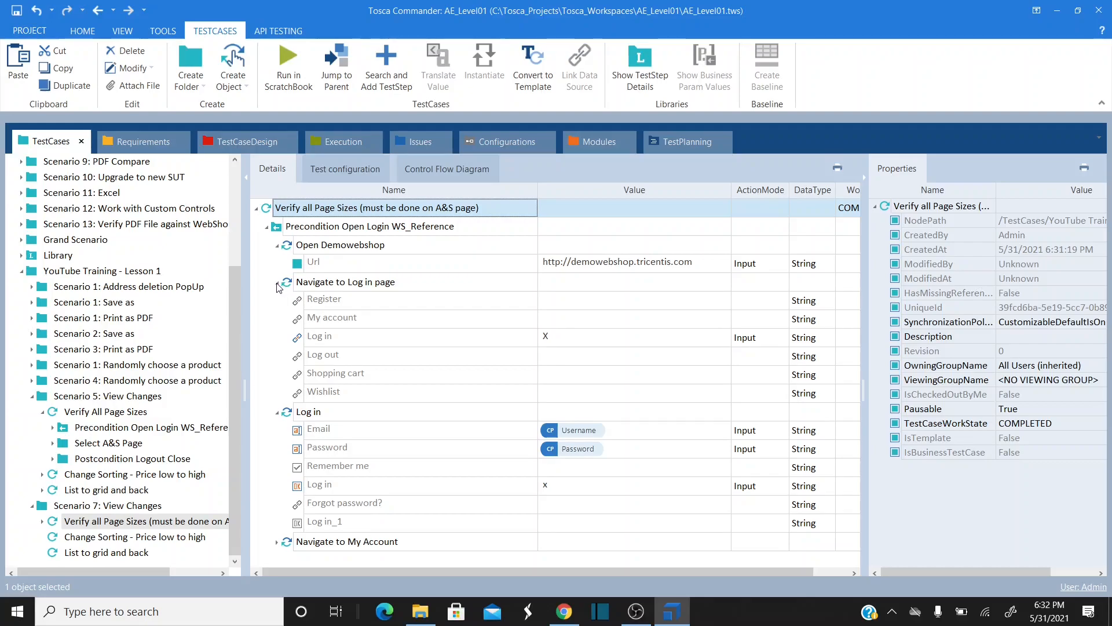
click(277, 542)
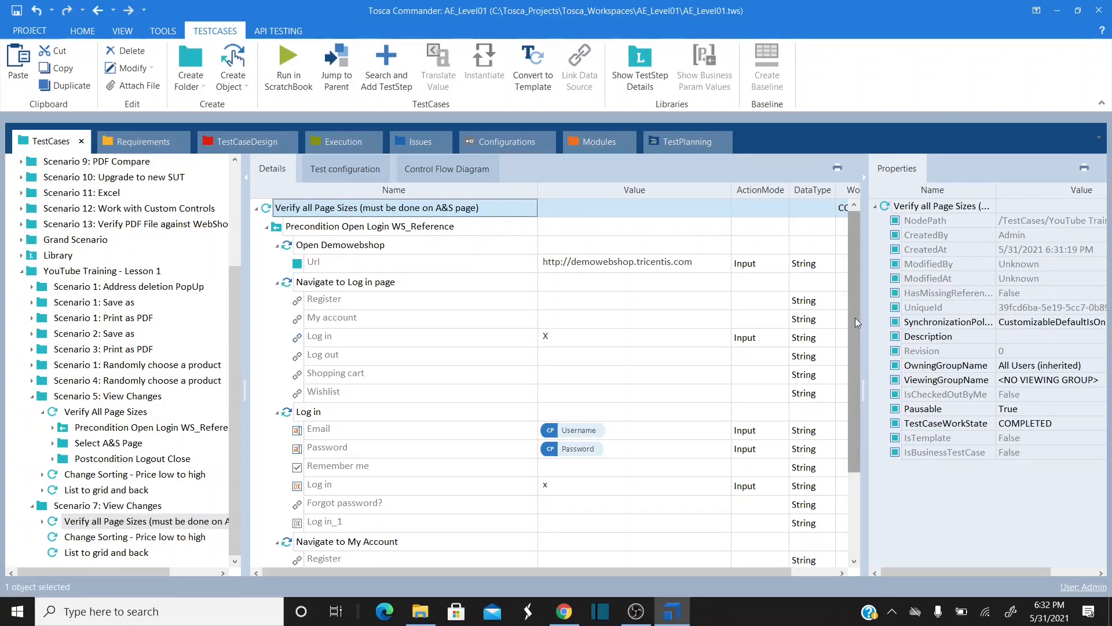
drag(855, 317, 844, 376)
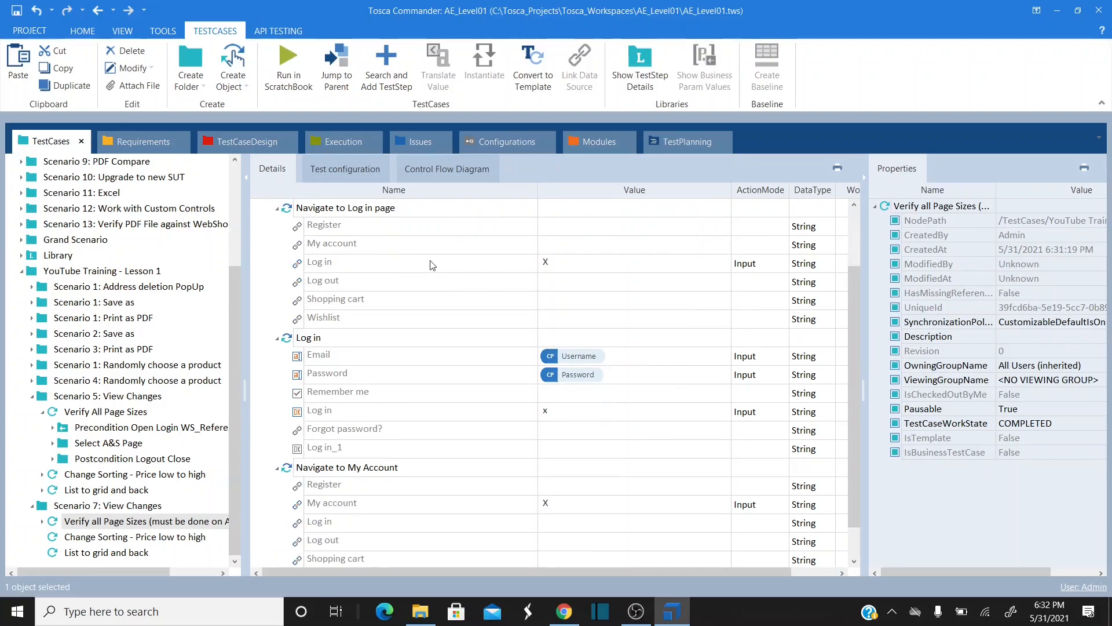
click(858, 220)
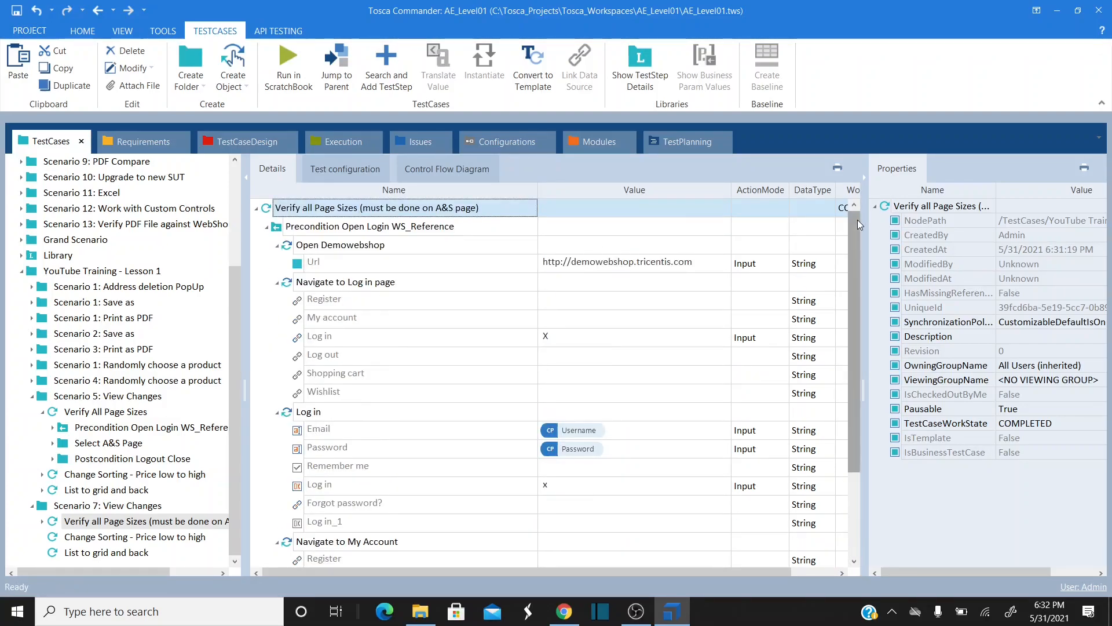
click(266, 227)
- Create a 'Select A&S Page' folder in the test case and check the shop's Apparel & Shoes page
right_click(284, 210)
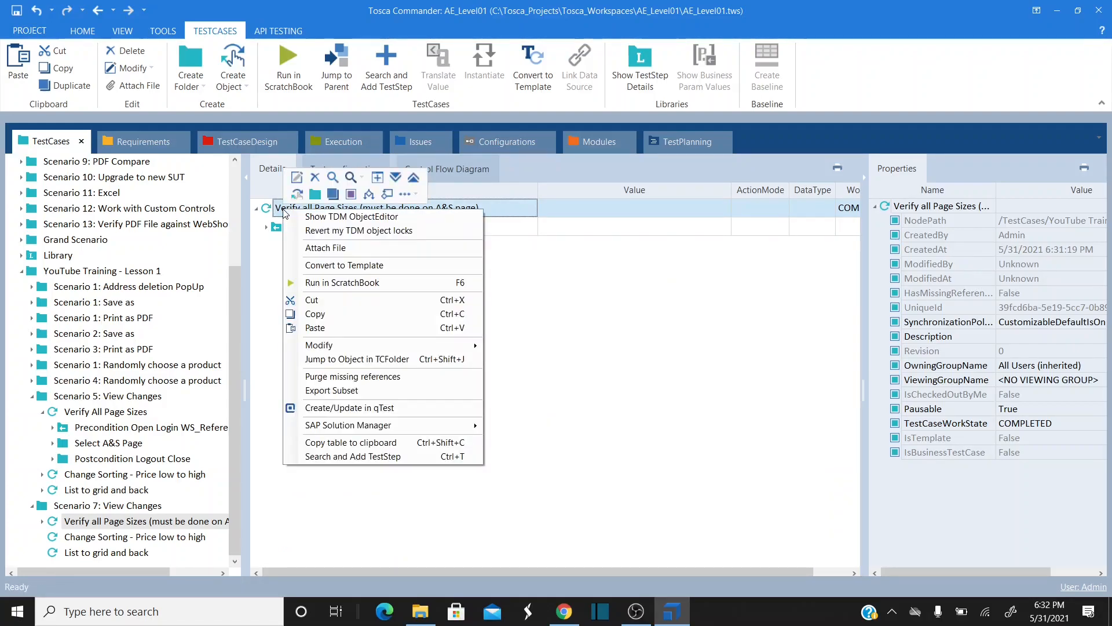
click(34, 401)
click(33, 397)
right_click(292, 207)
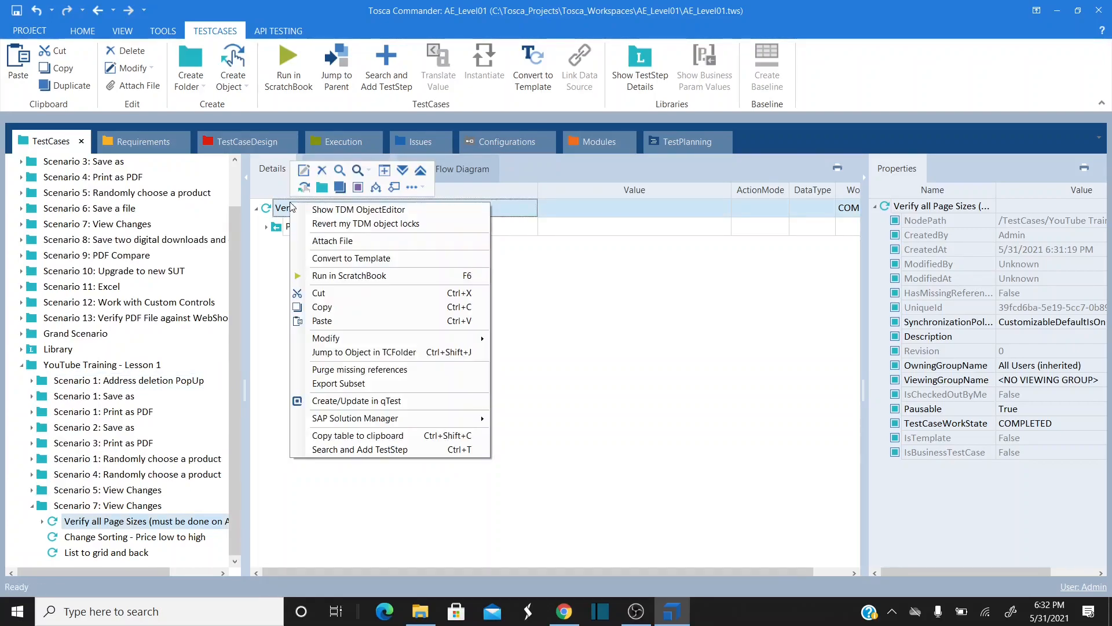
click(322, 186)
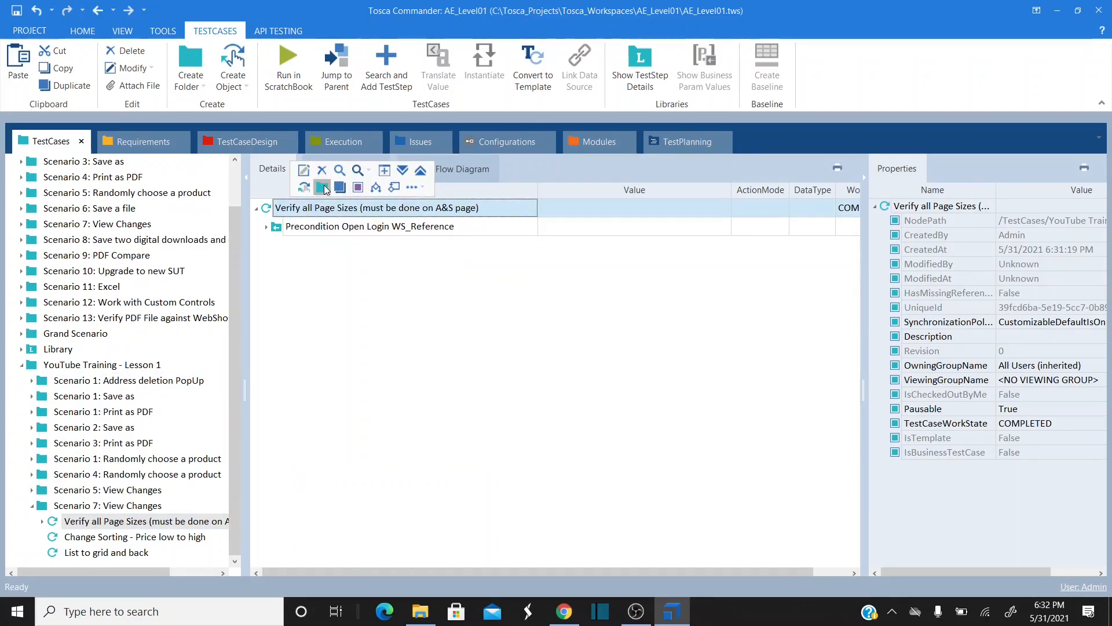
text(Select)
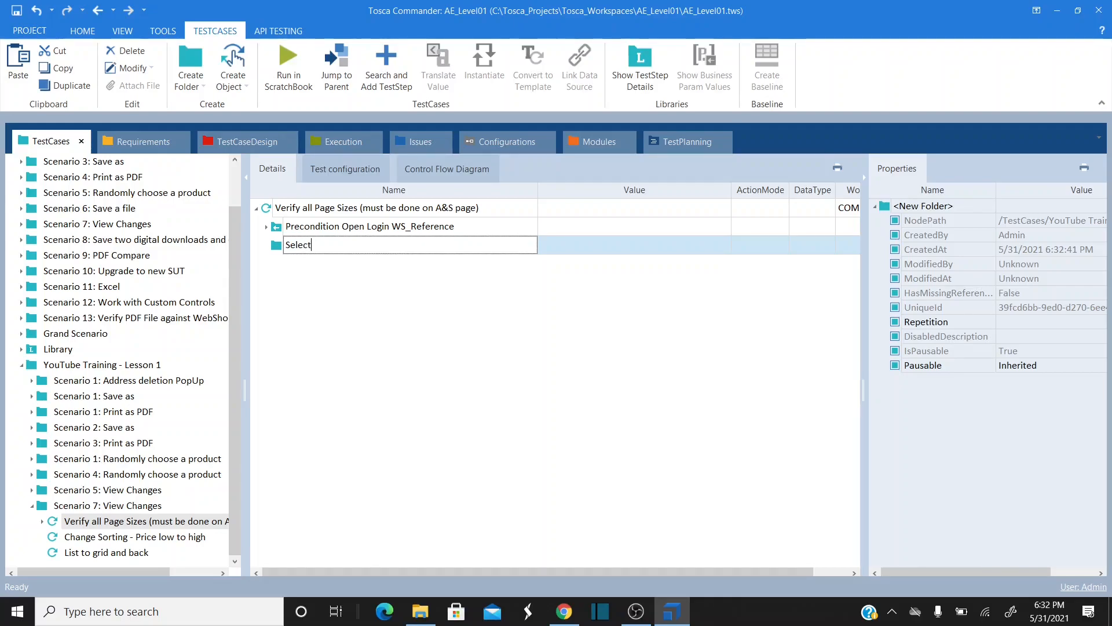
text( A&S Page)
click(323, 348)
click(564, 611)
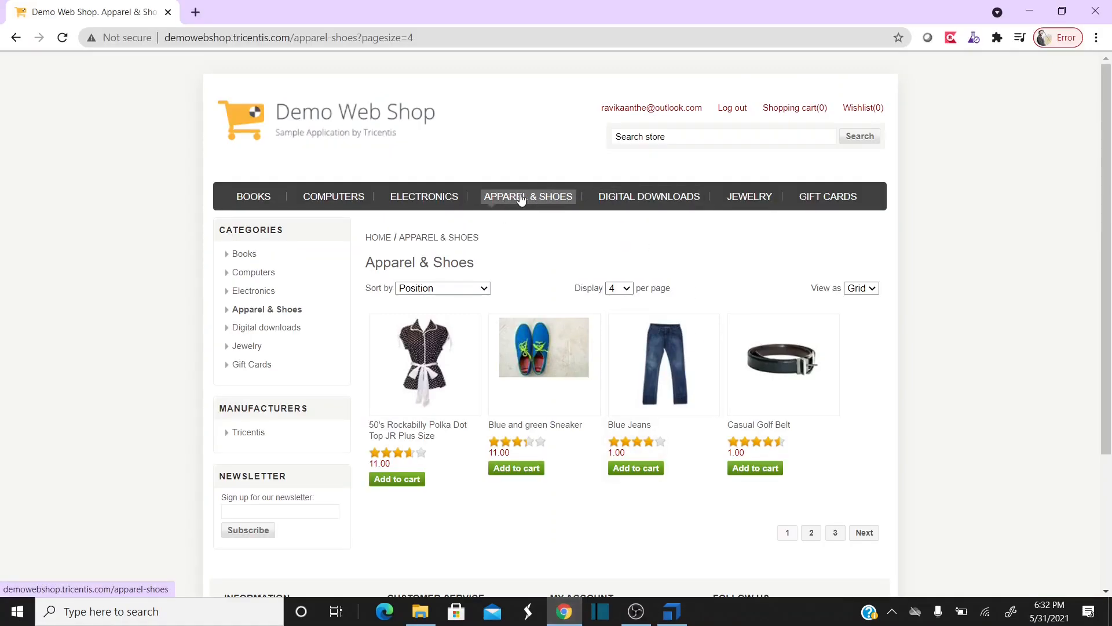
key(alt+Tab)
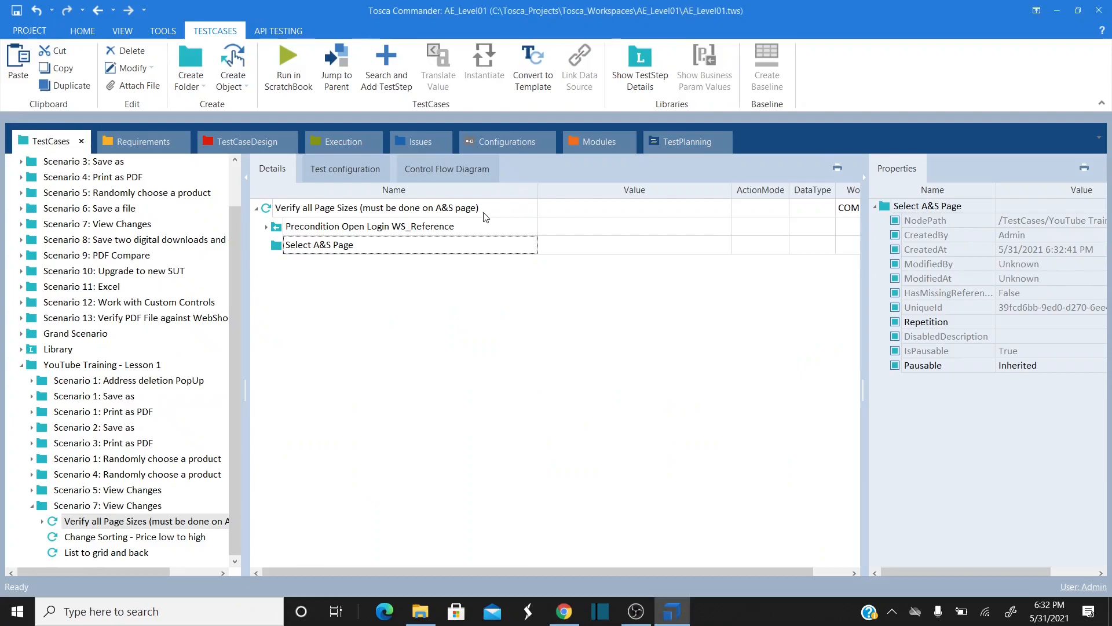
- Add a Product choice tabs step to Select A&S Page with Product Categories set to Apparel & Shoes
right_click(274, 248)
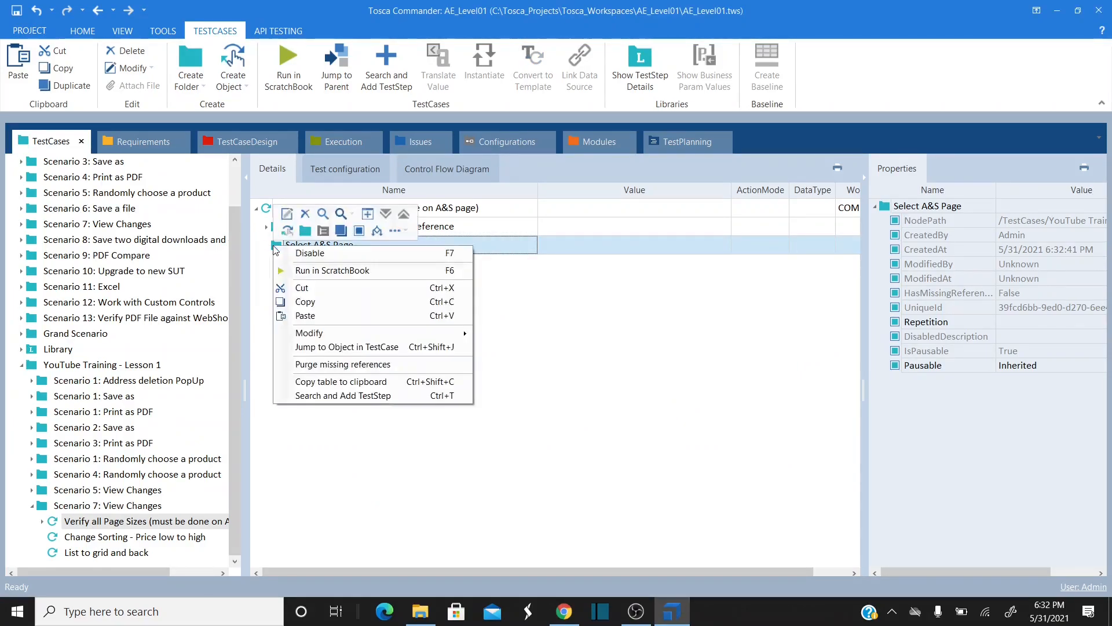
click(371, 395)
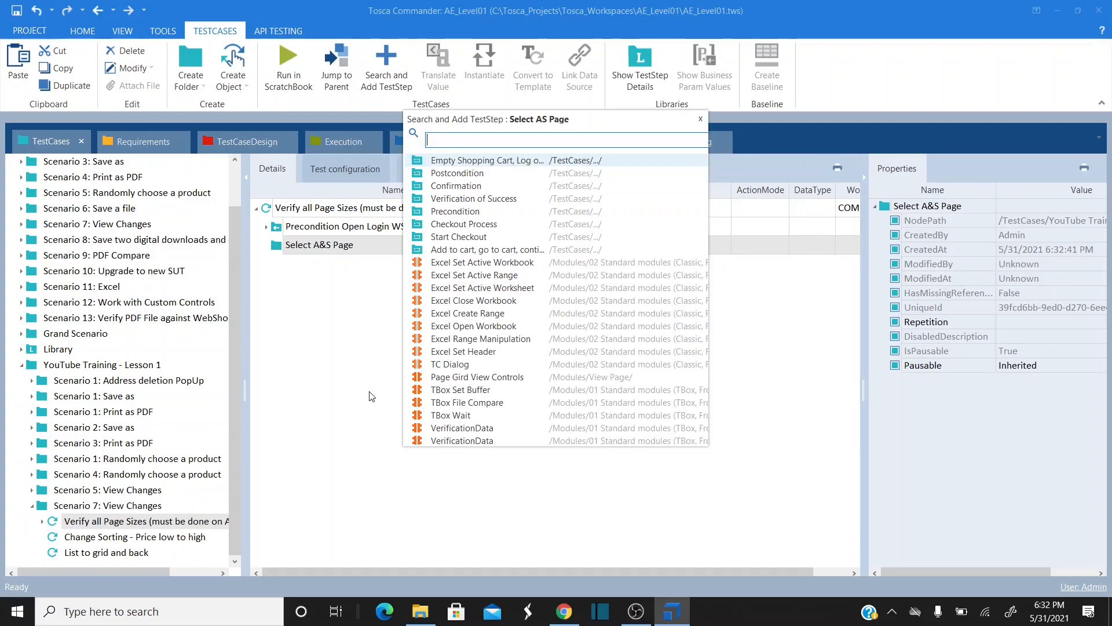
text(produ)
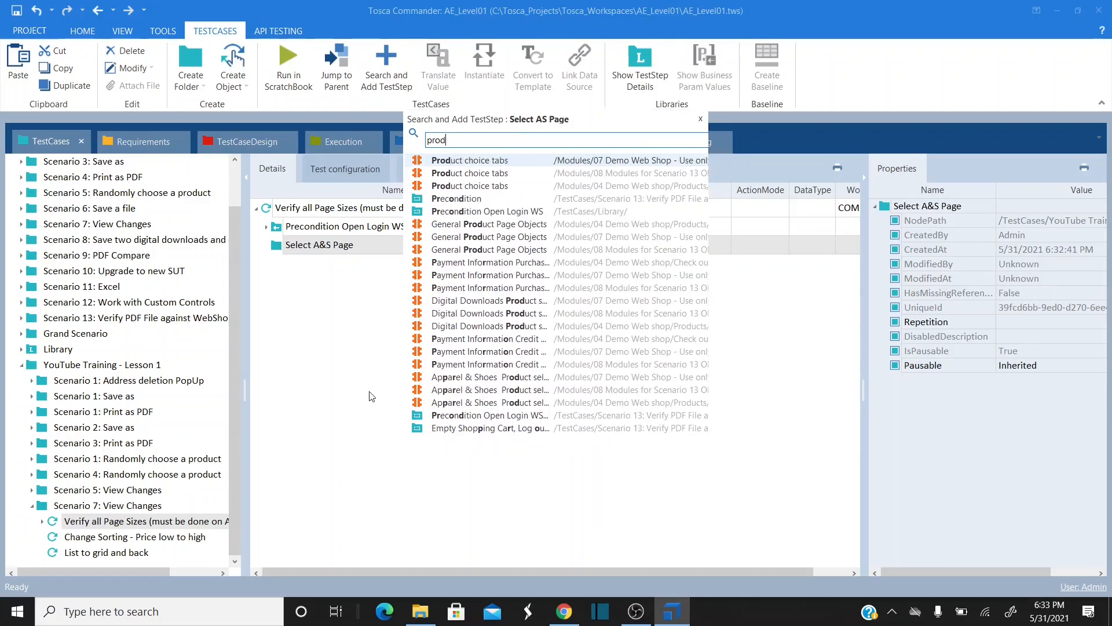
click(525, 162)
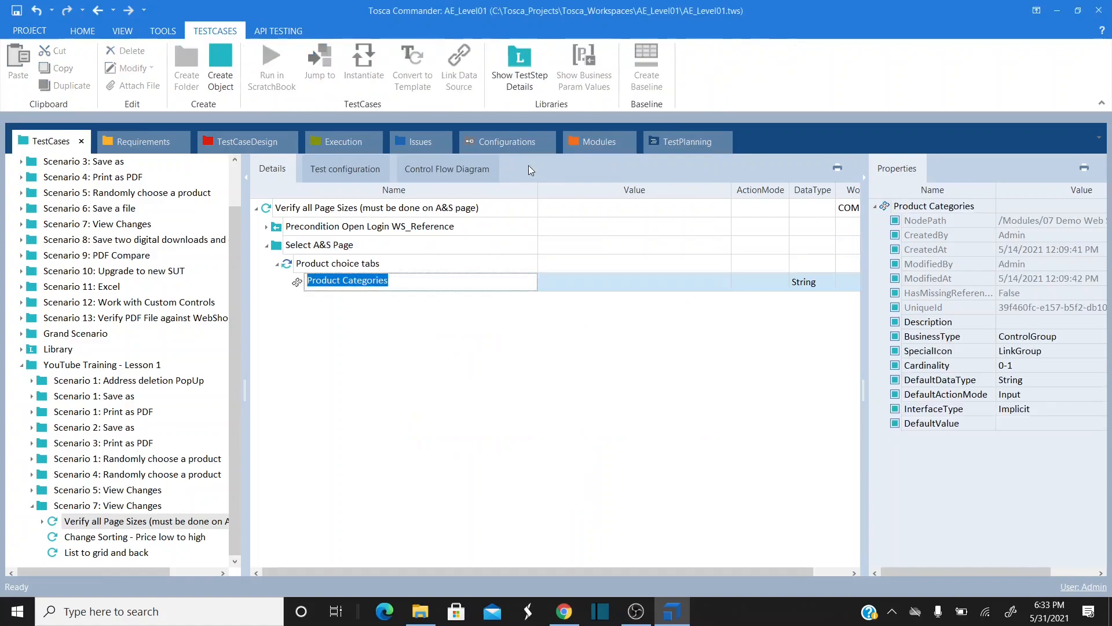
click(694, 280)
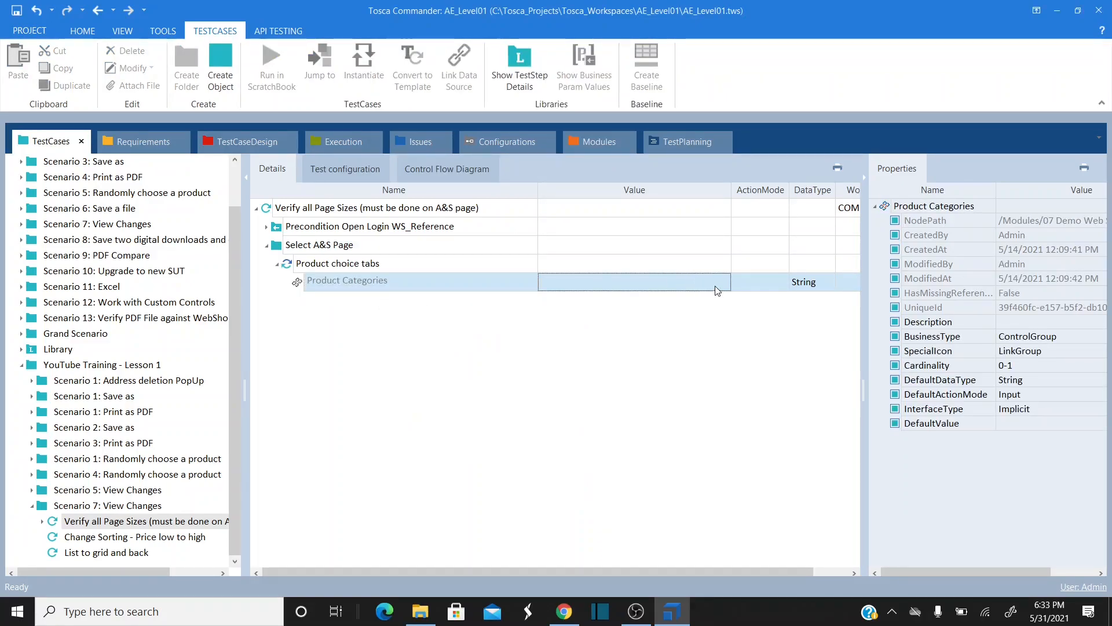
click(709, 283)
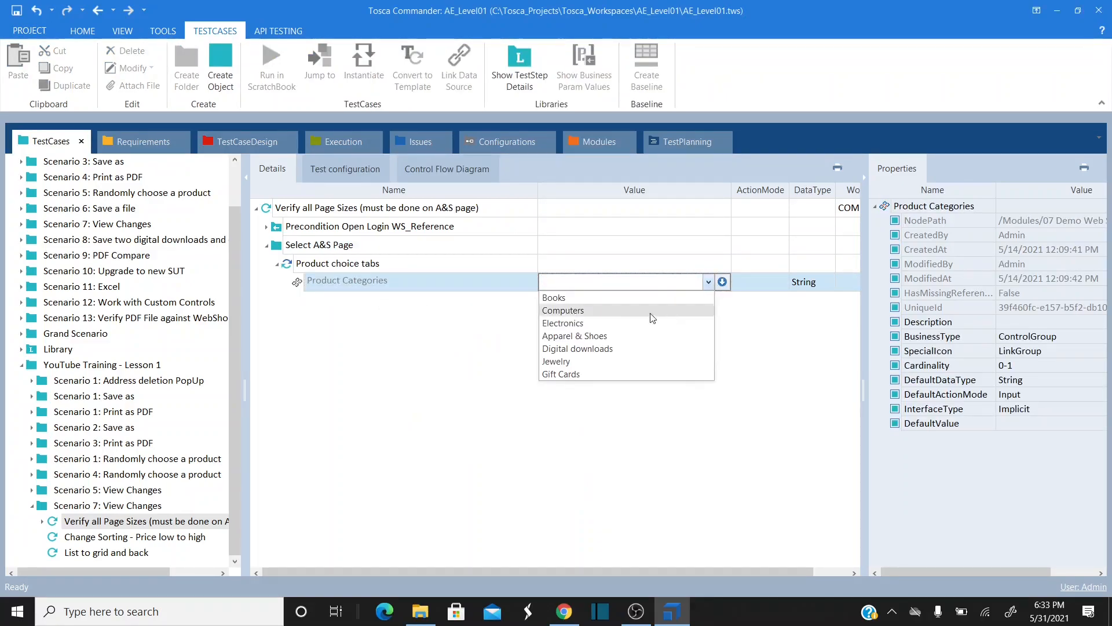
click(593, 336)
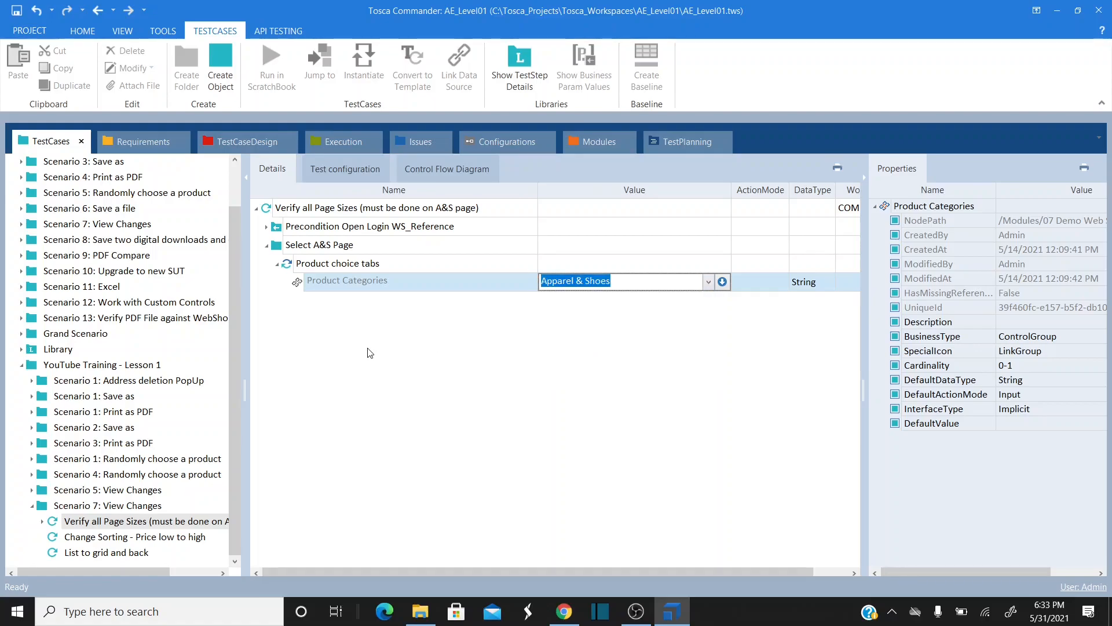
click(268, 247)
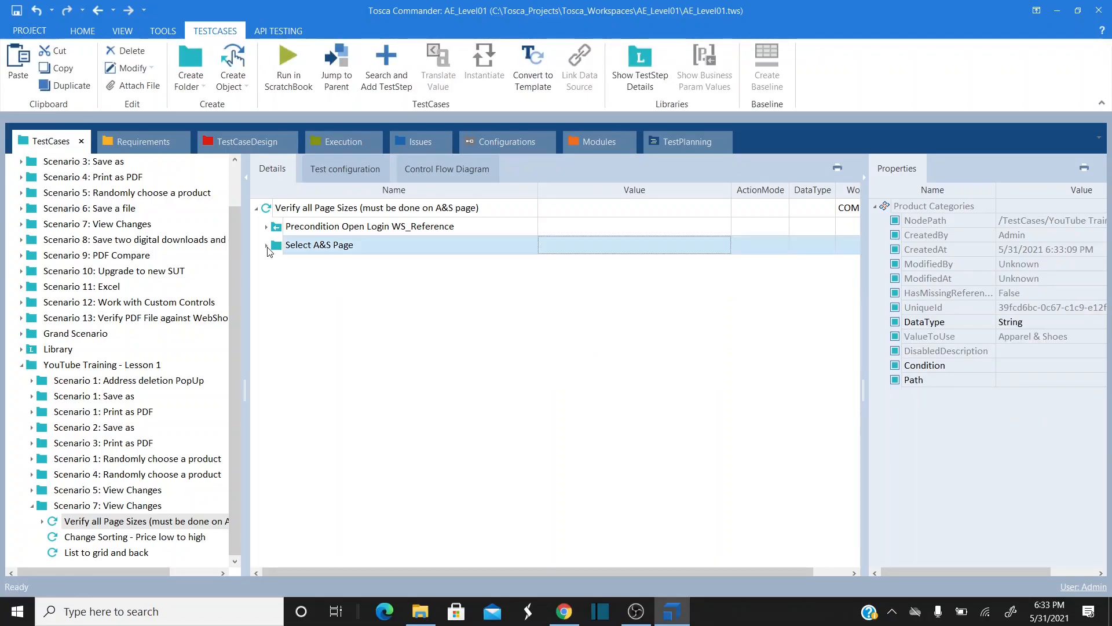
right_click(276, 208)
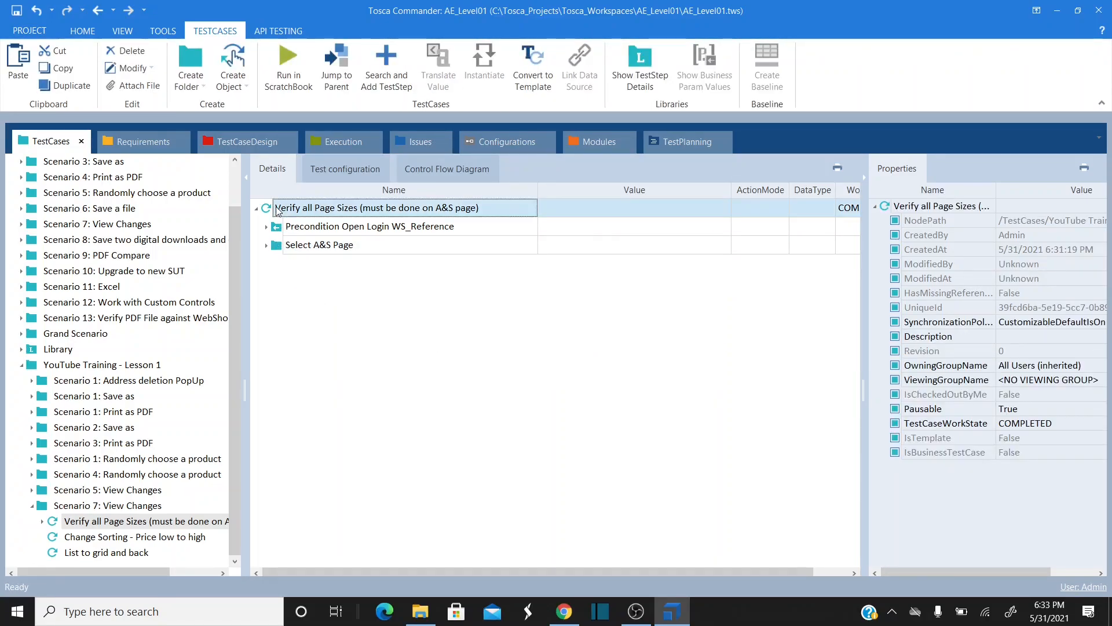
click(306, 197)
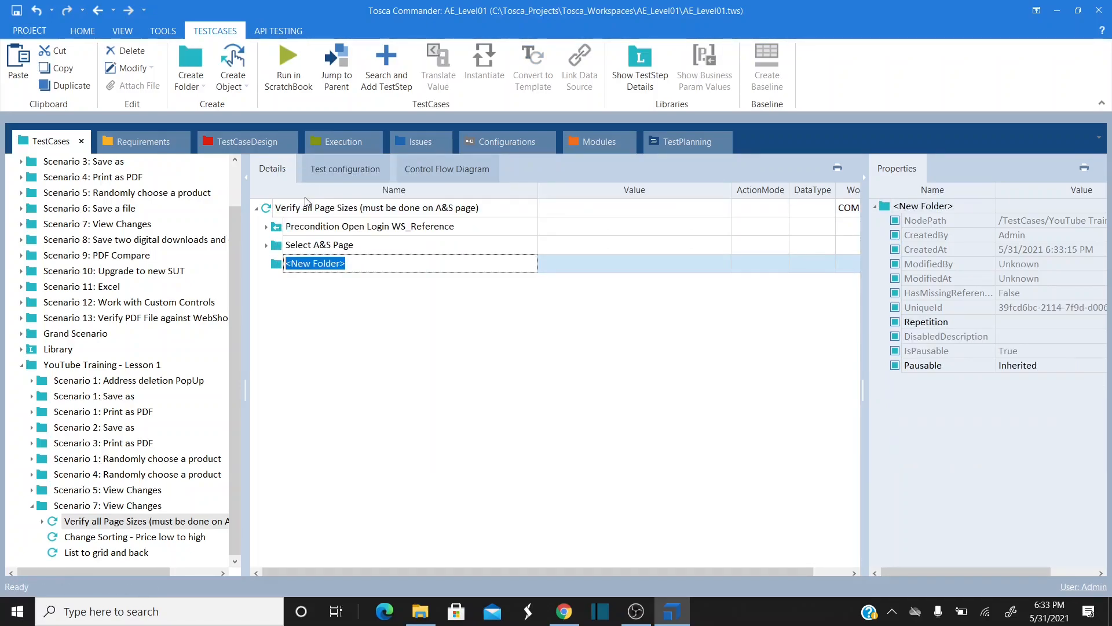
text(Size 4)
key(Return)
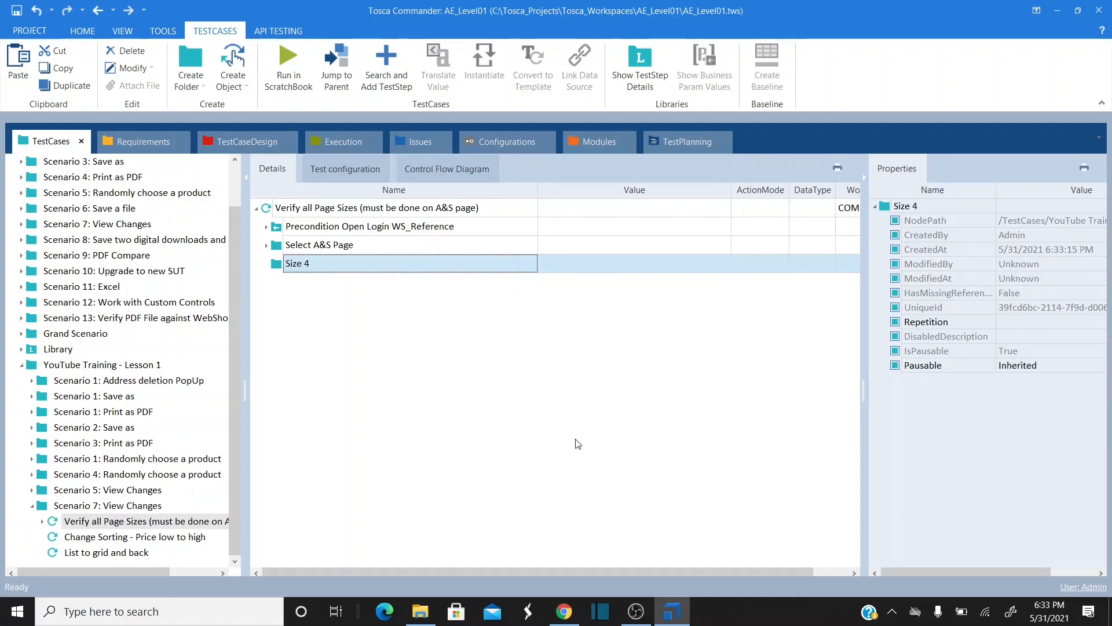
key(alt+Tab)
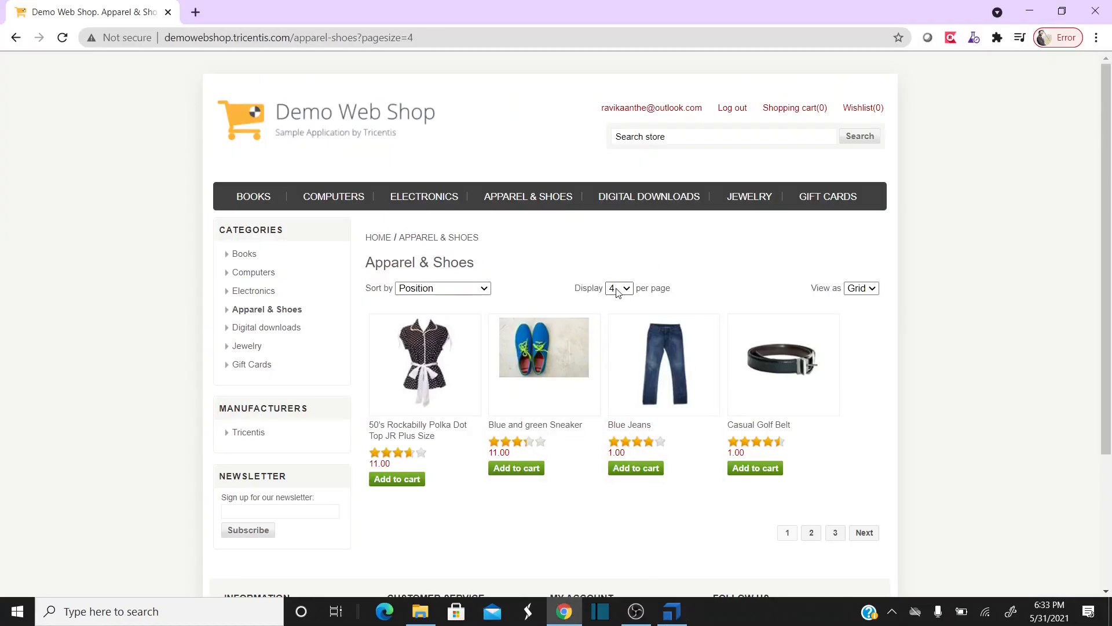
key(alt+Tab)
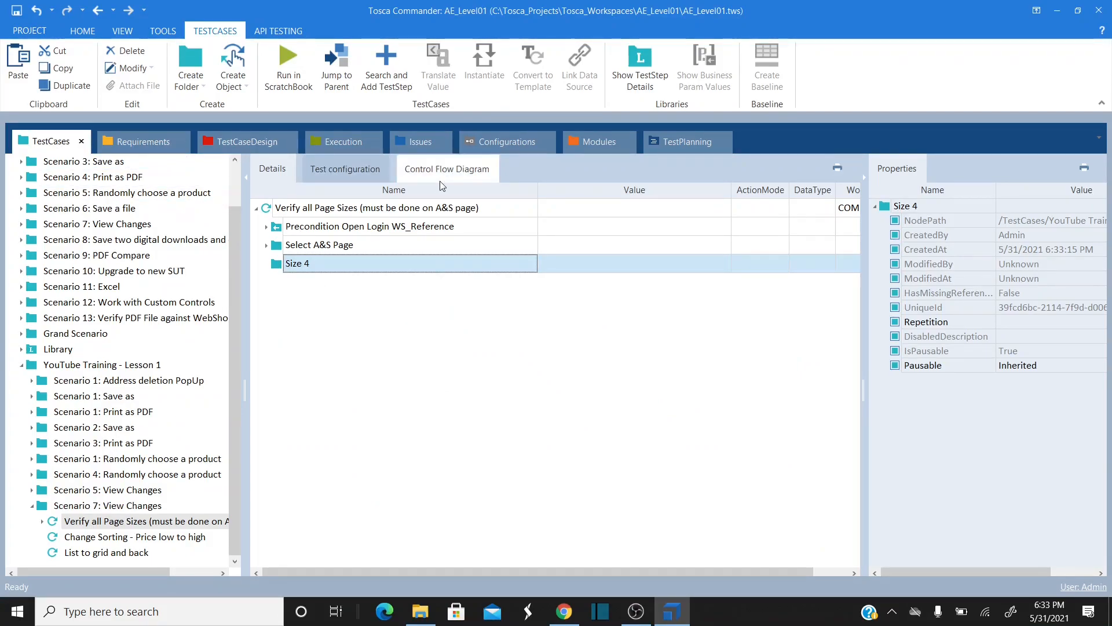
click(600, 142)
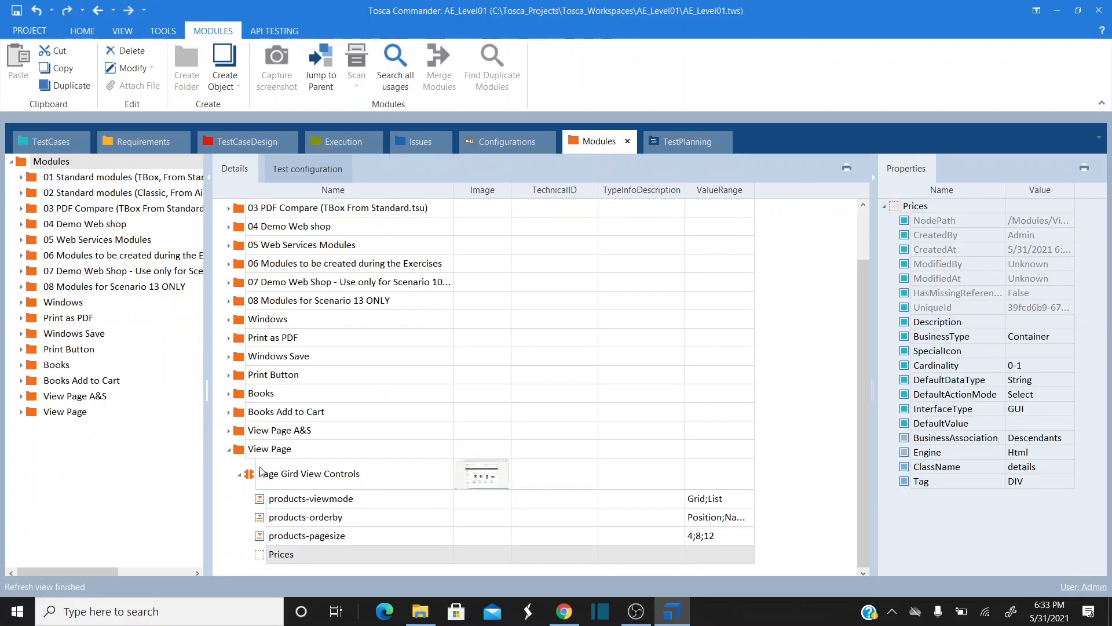
click(238, 477)
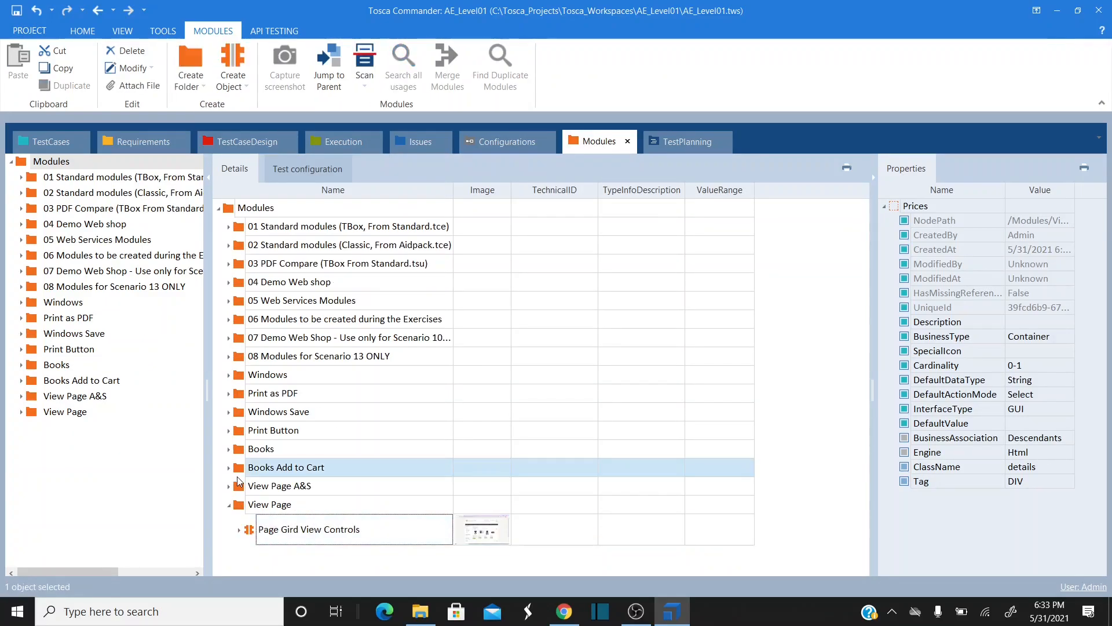
click(255, 505)
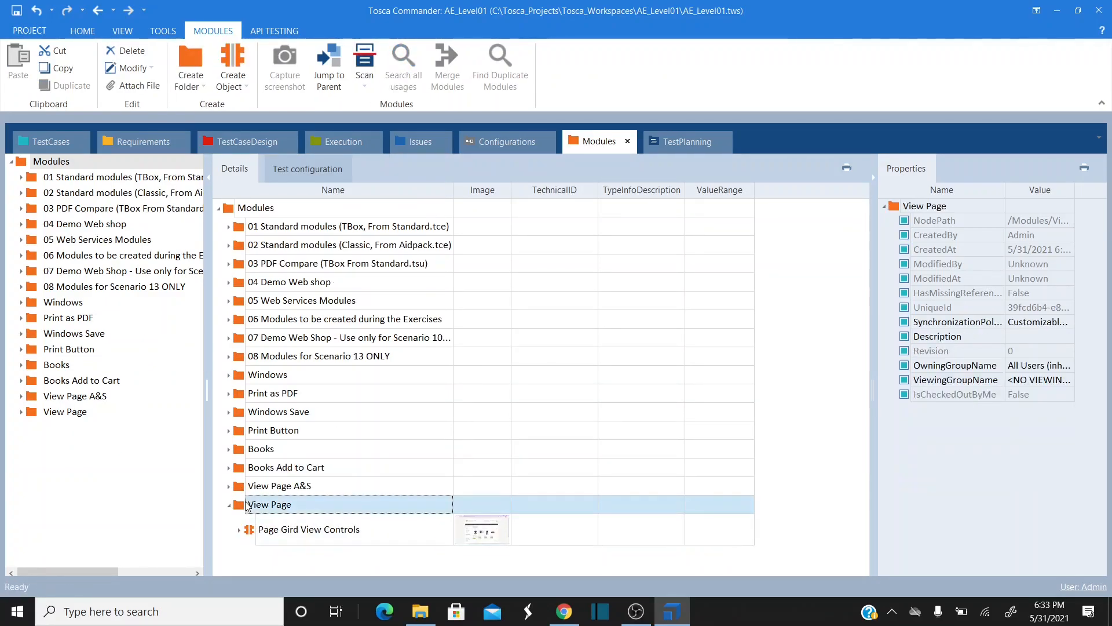
click(58, 148)
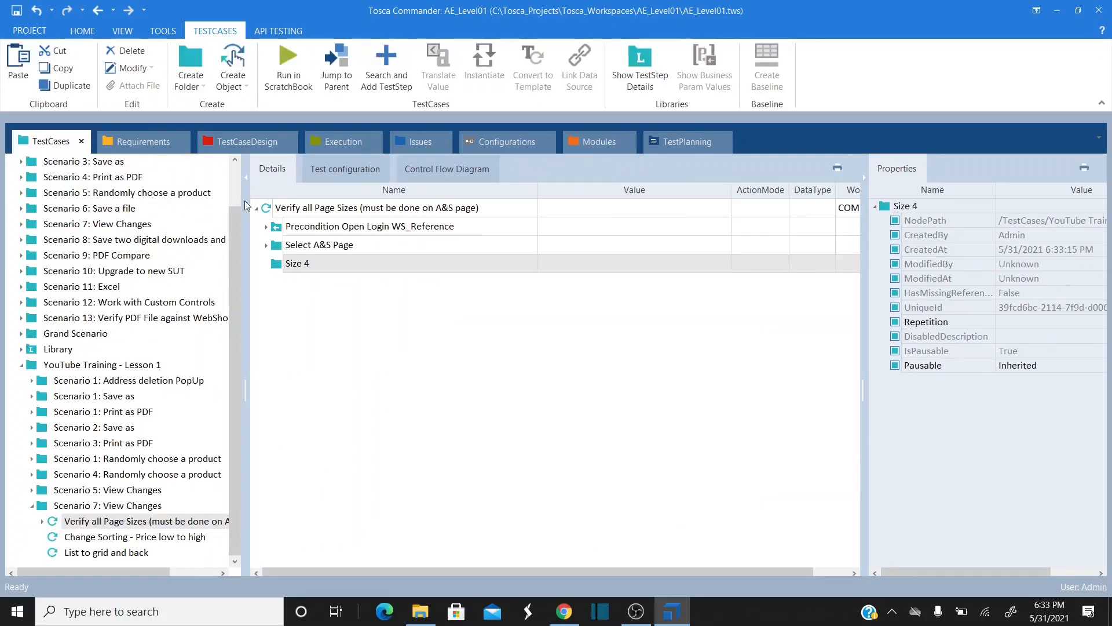
- Add the Page Gird View Controls step to Size 4 and inspect its controls in the module library
right_click(279, 267)
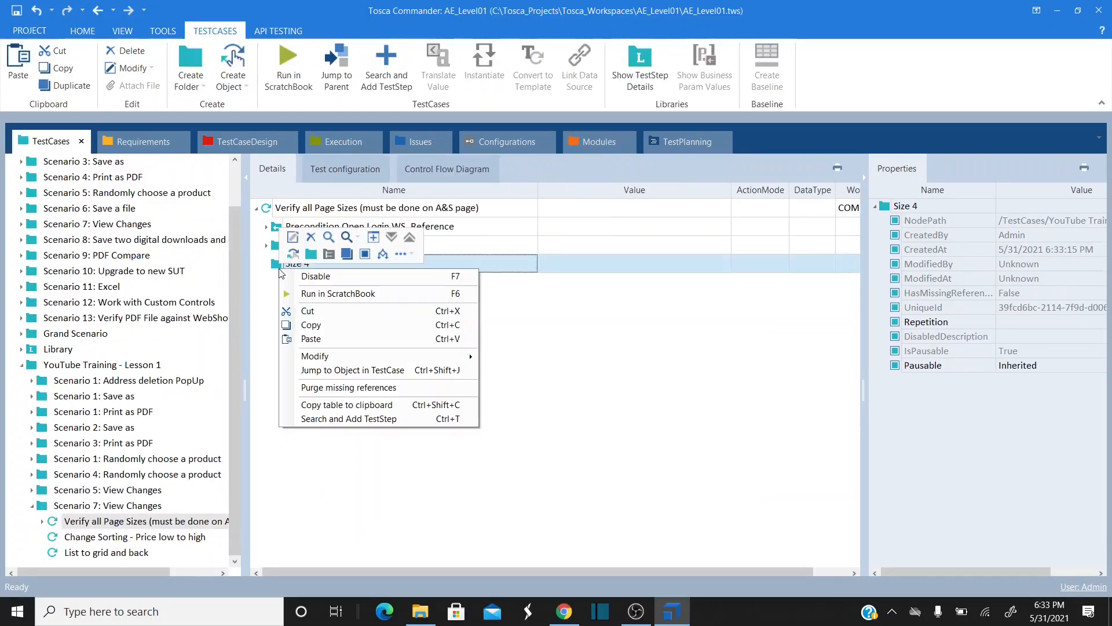
click(377, 419)
text(page)
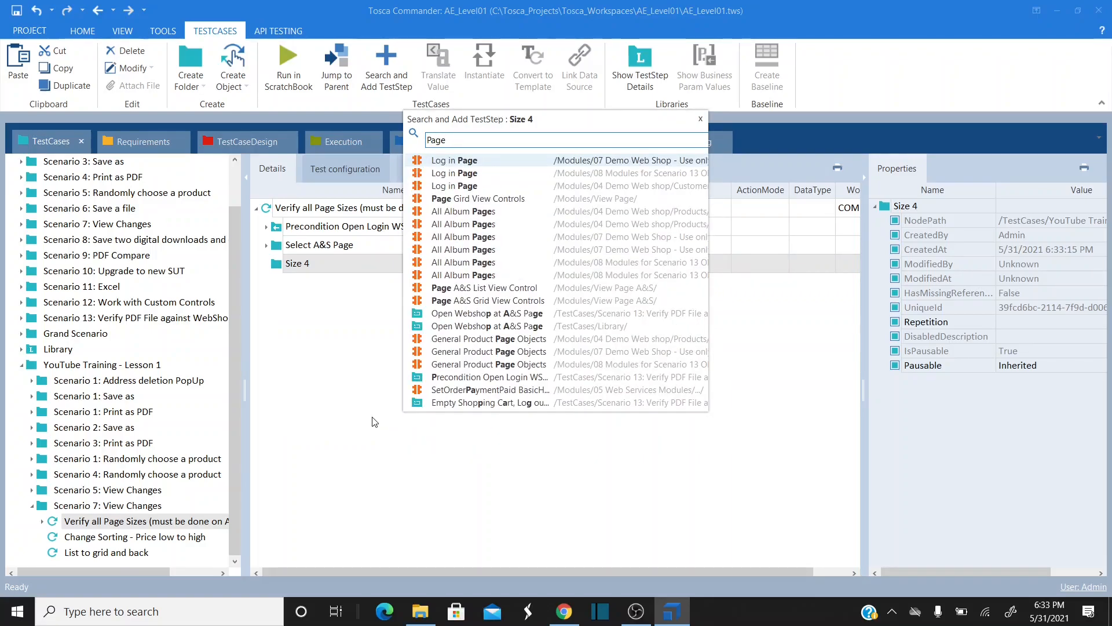
click(515, 198)
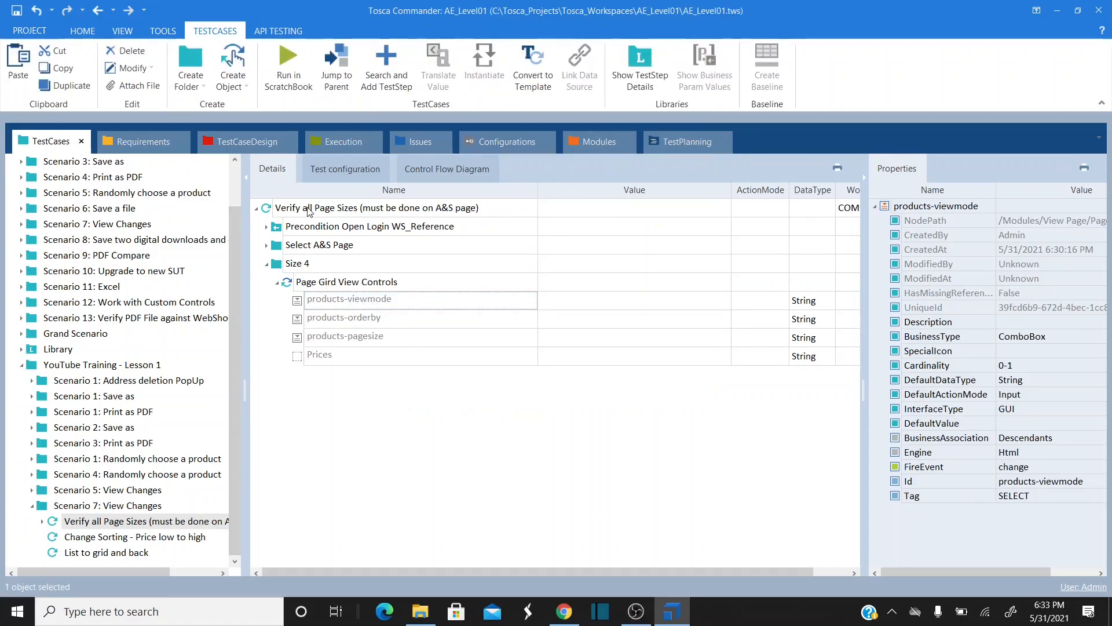
click(597, 143)
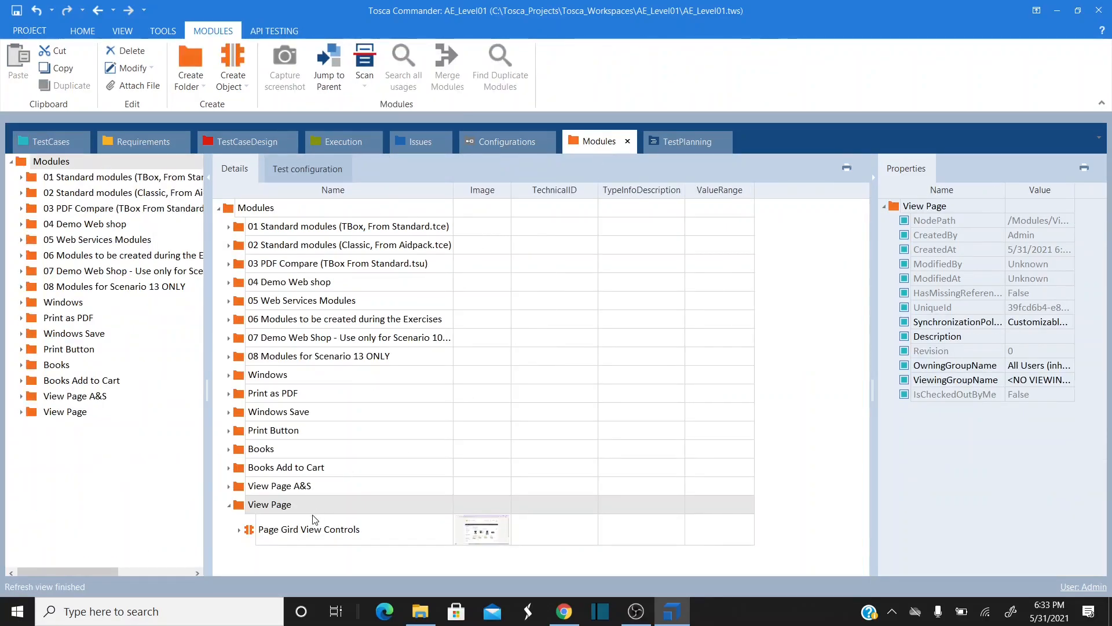
click(239, 530)
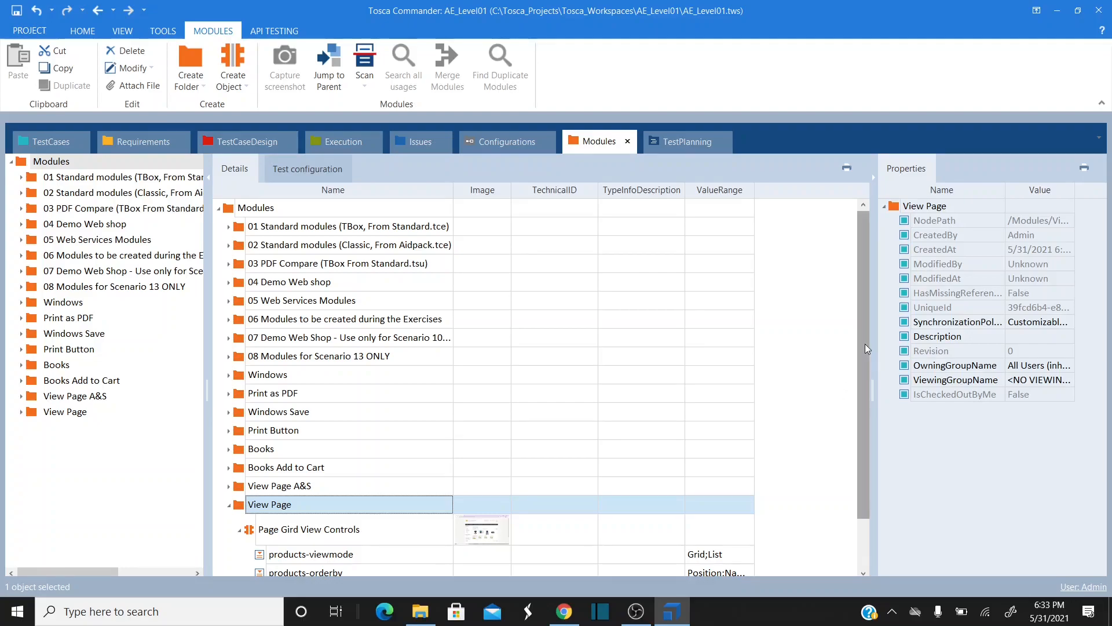
drag(868, 348, 861, 408)
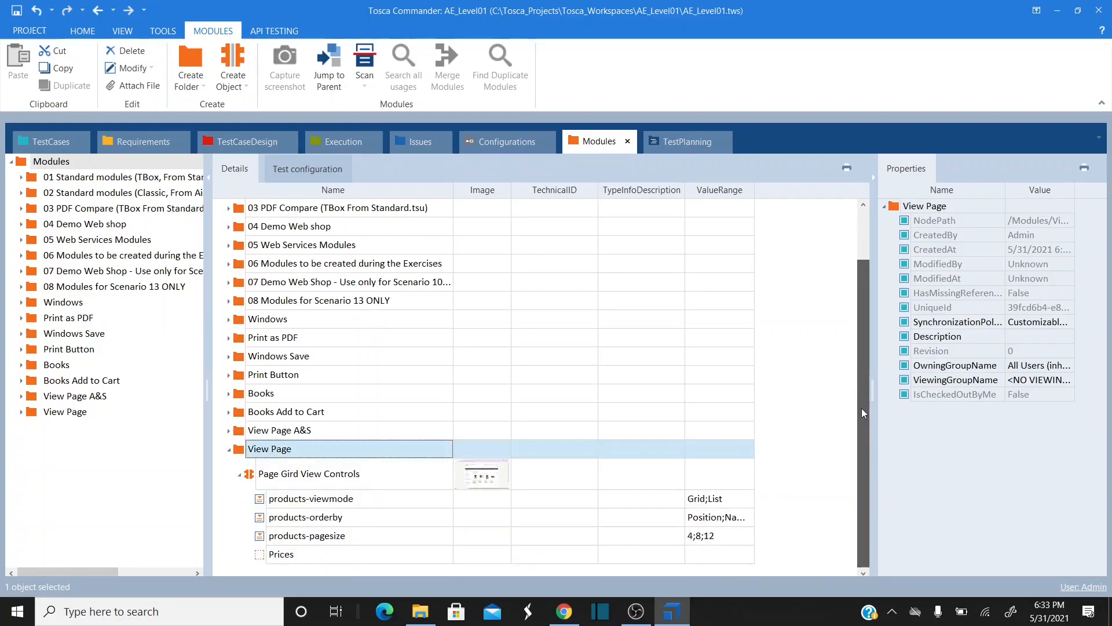
click(40, 140)
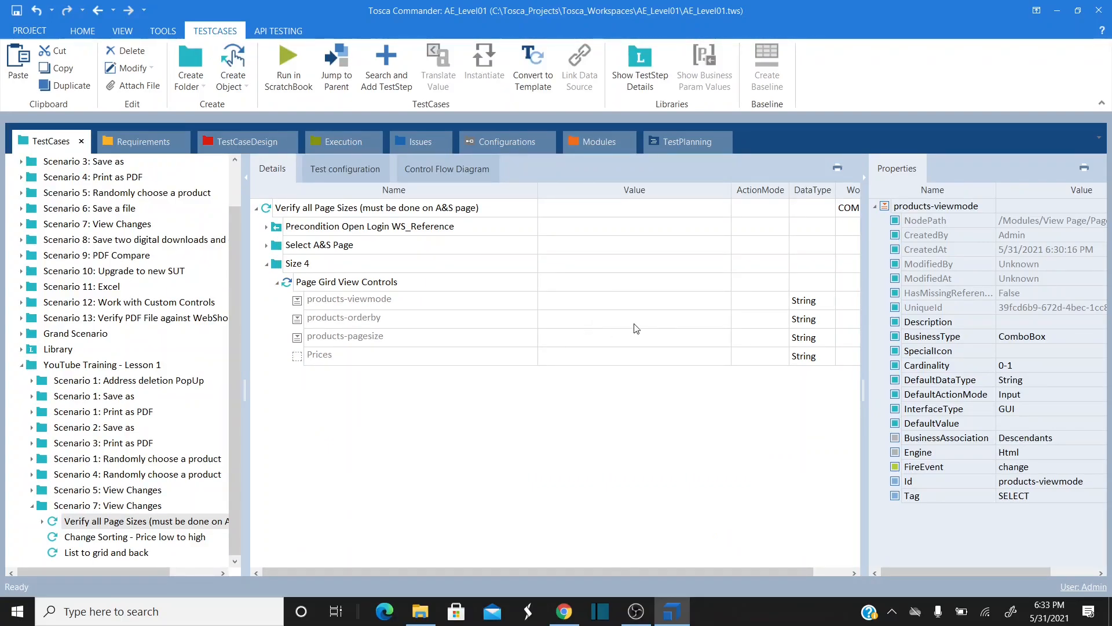
- Set Size 4's products-pagesize value to 4 and compare with the shop page showing four products
click(689, 342)
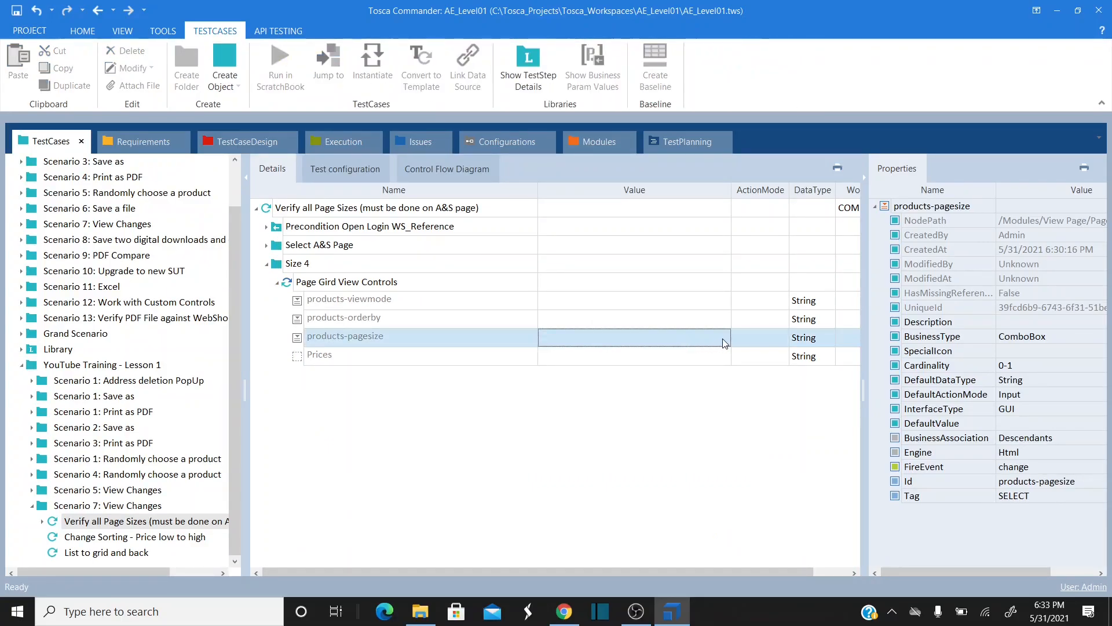
click(723, 342)
click(708, 337)
click(607, 359)
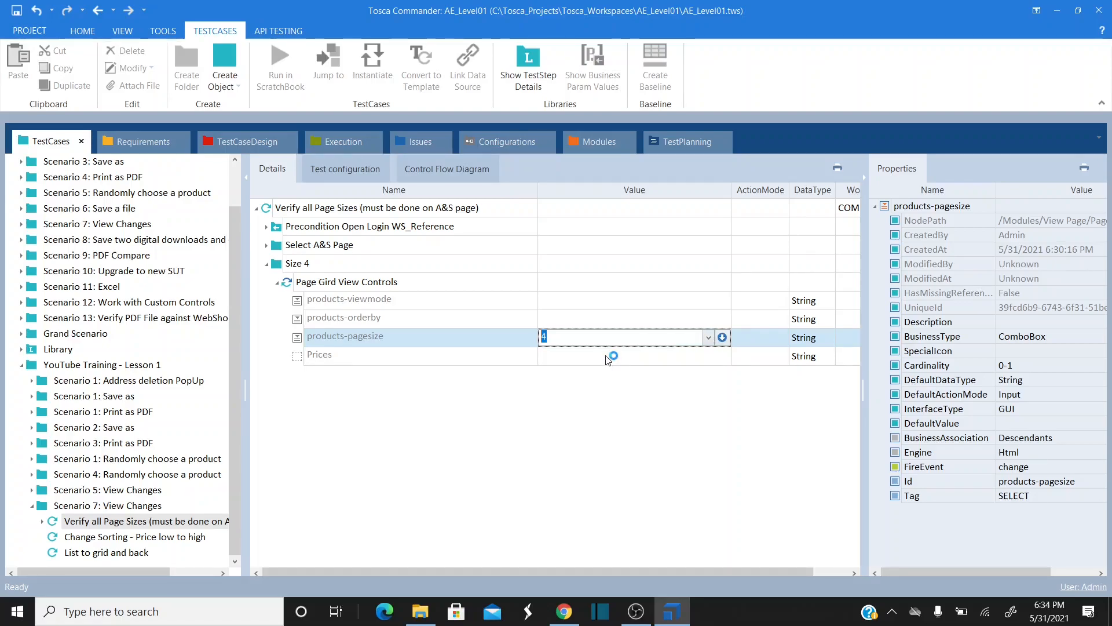
click(621, 360)
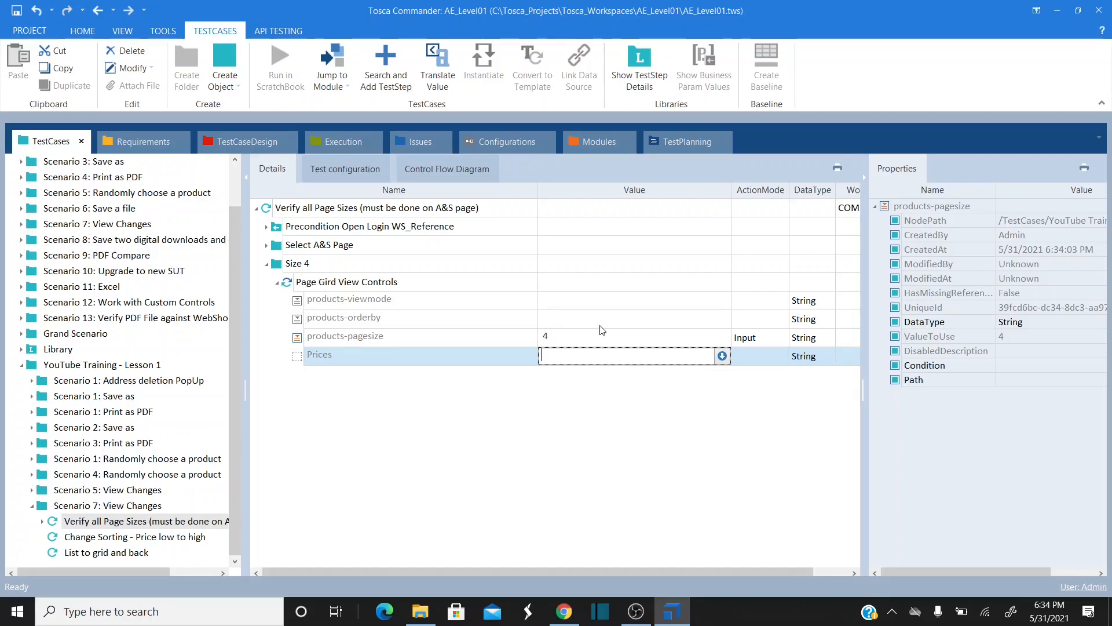
click(311, 363)
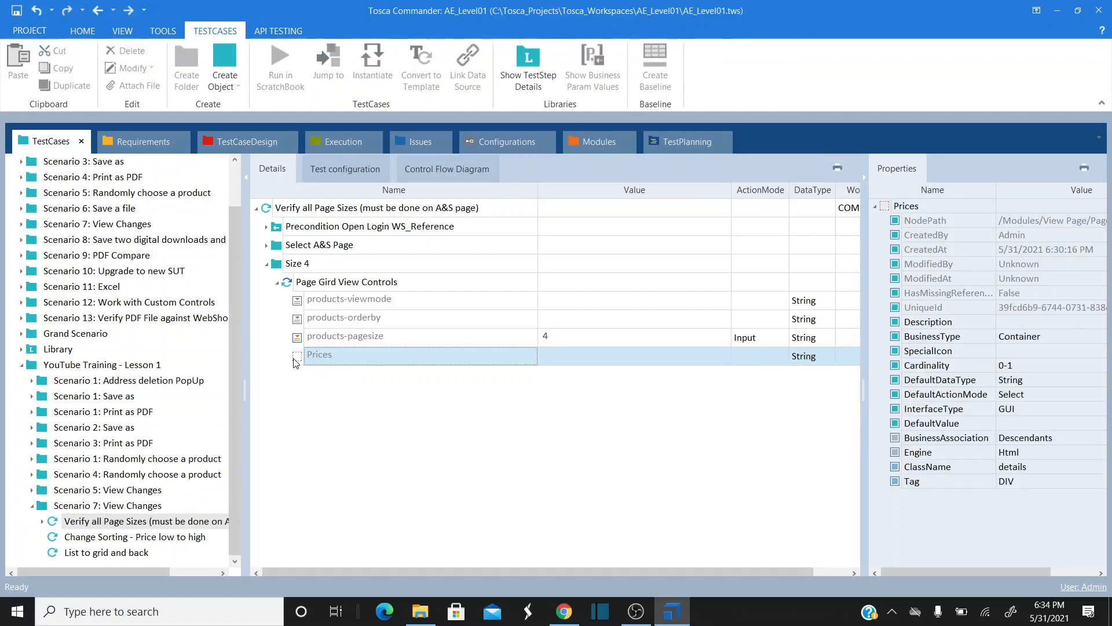
click(564, 611)
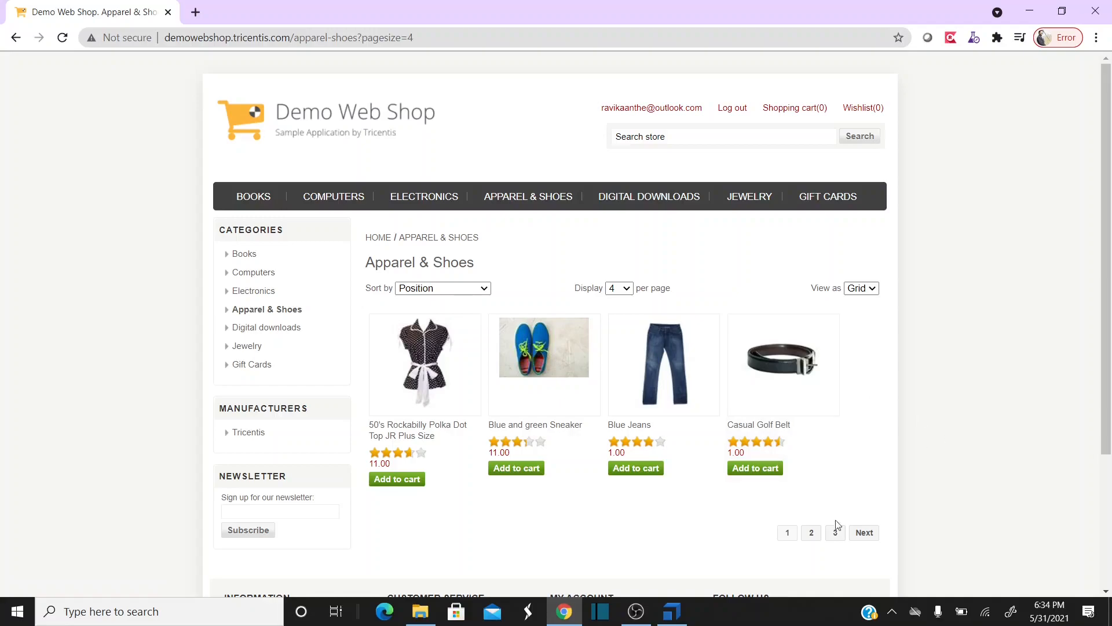
click(672, 611)
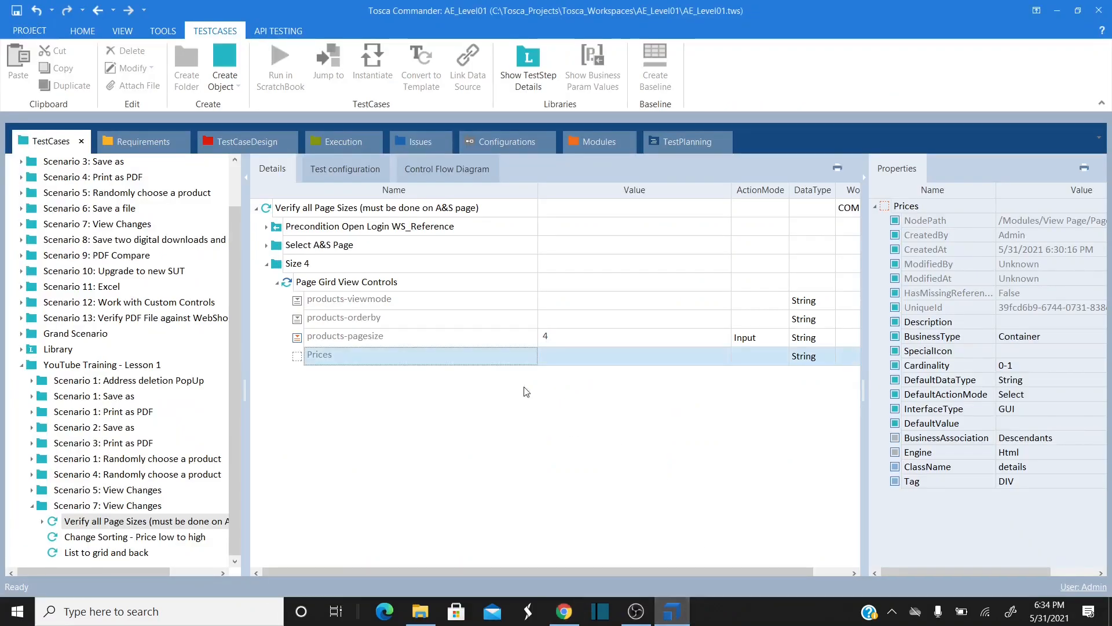
click(582, 358)
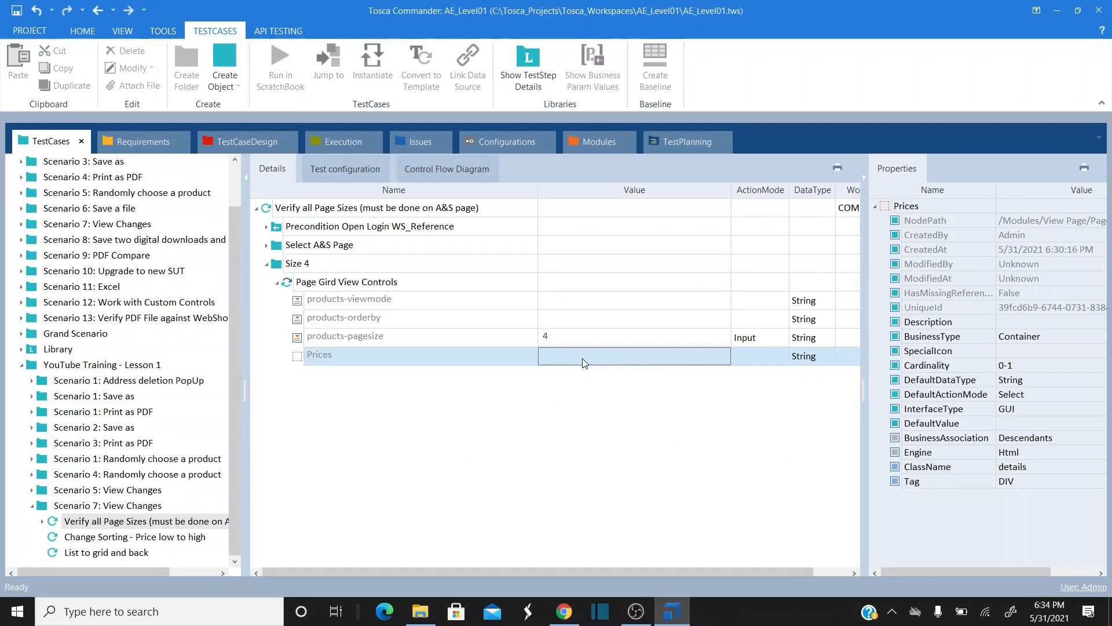
click(625, 358)
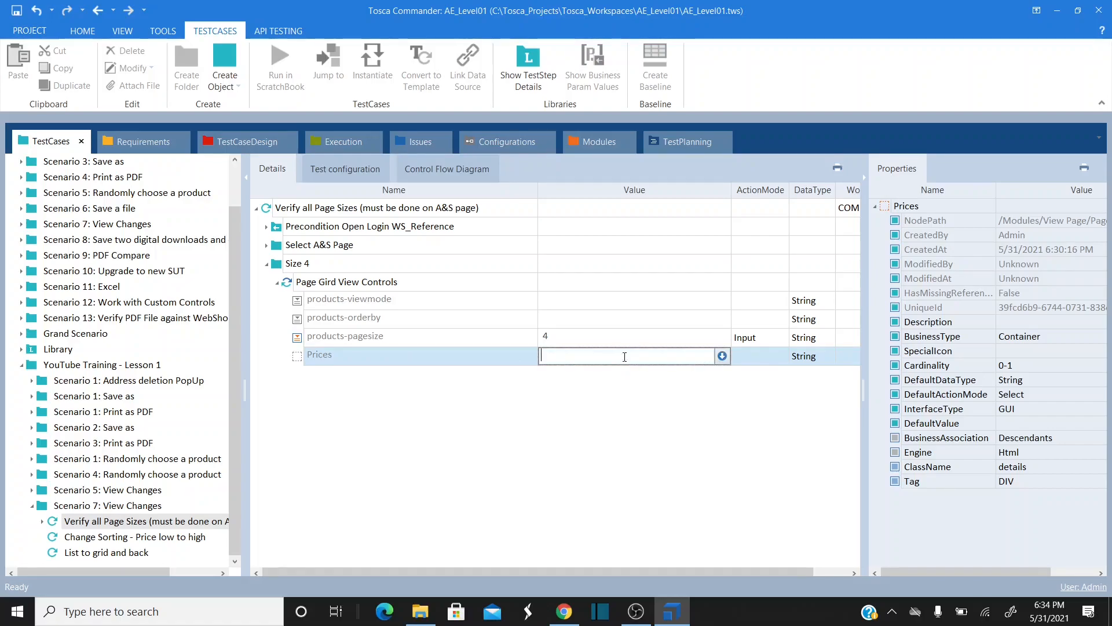
- Build the Prices condition .ResultCount == 4 with the property condition editor
text(Result)
key(Escape)
click(725, 363)
click(723, 356)
text(Res)
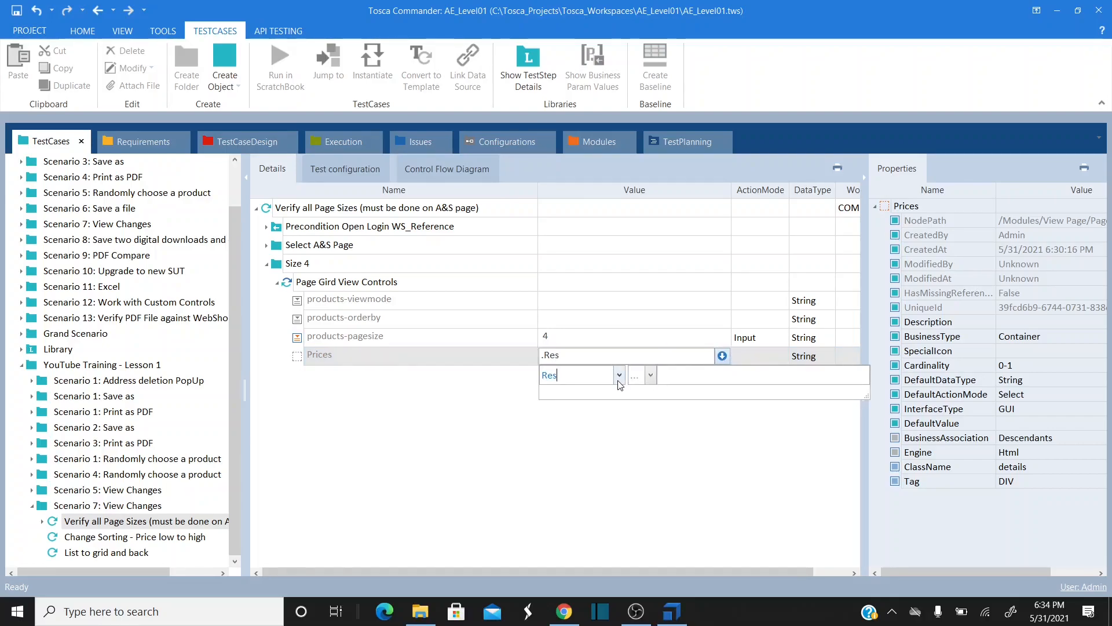
text(ultC)
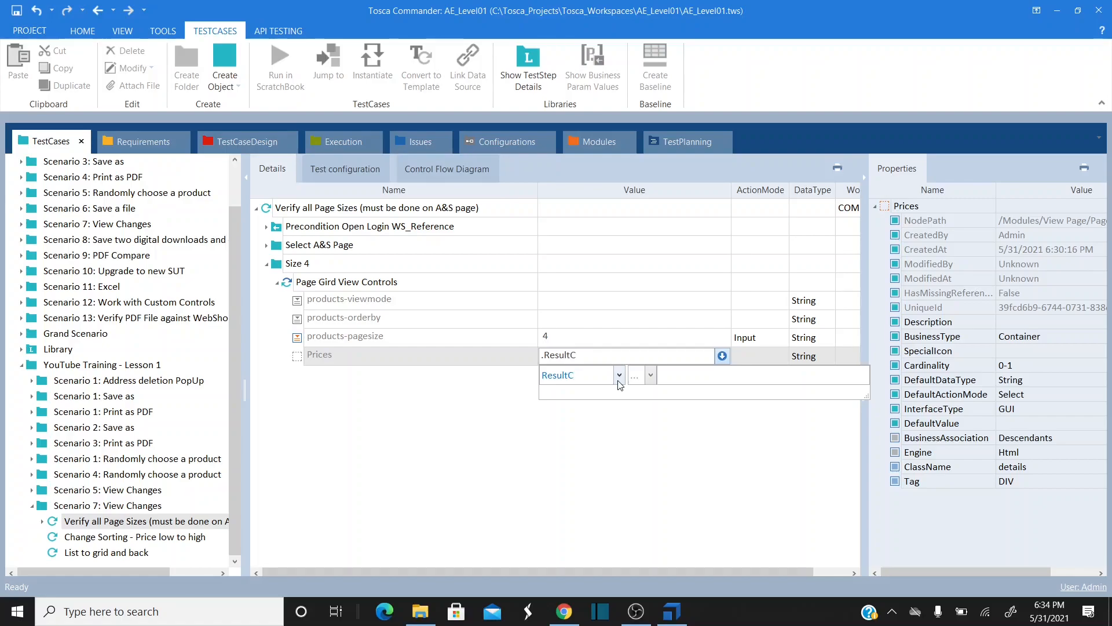
text(ount)
click(646, 381)
click(637, 393)
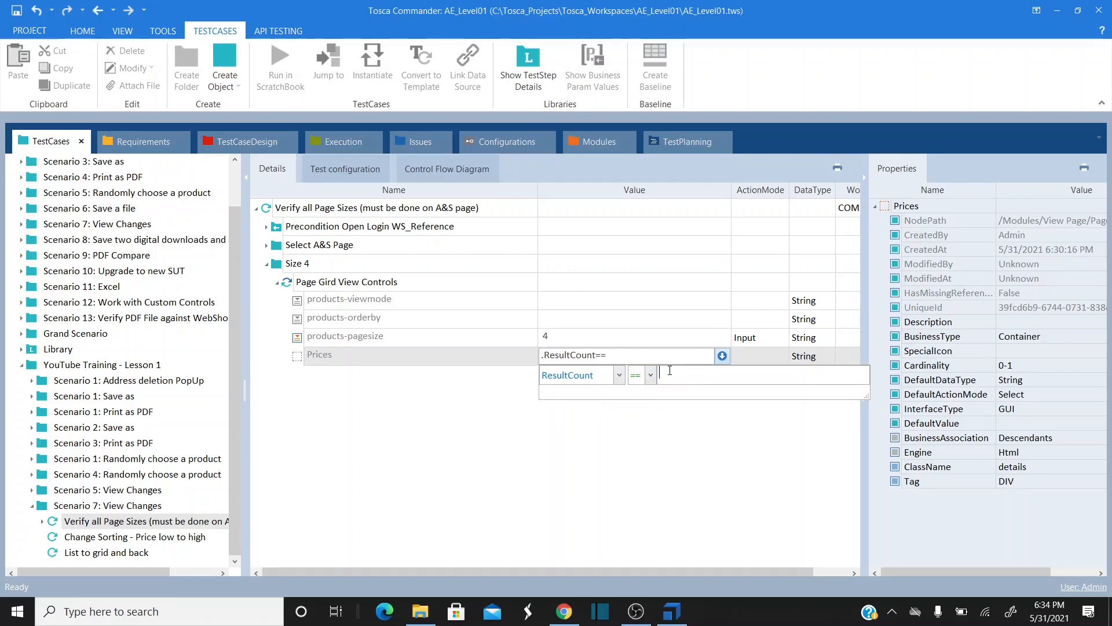
click(477, 403)
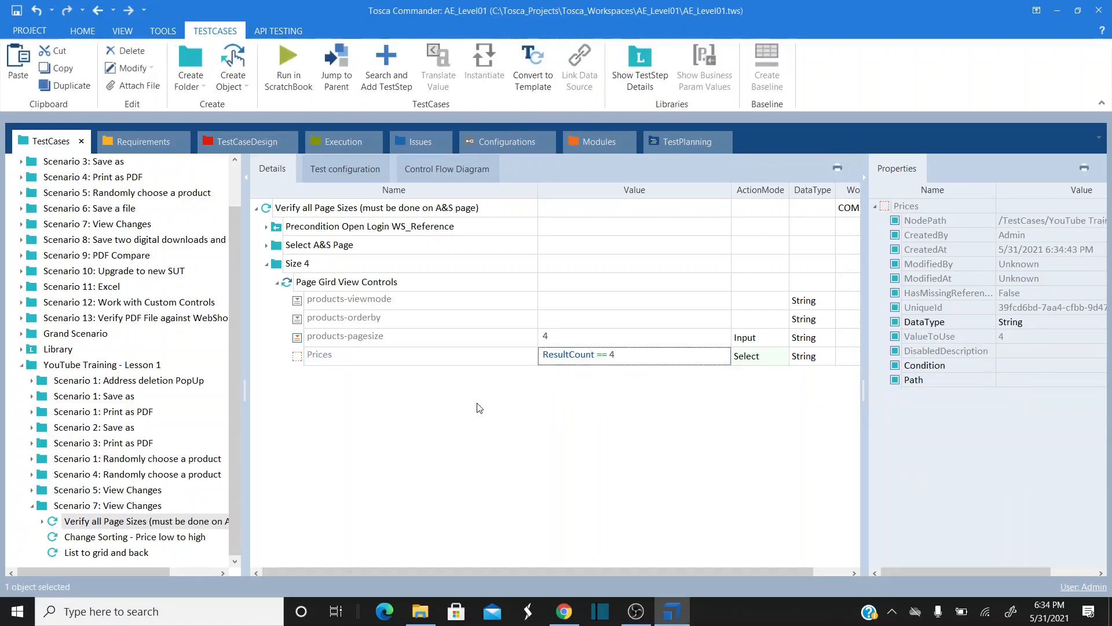
- Check the shop page, then set the Prices ActionMode to Verify
click(477, 342)
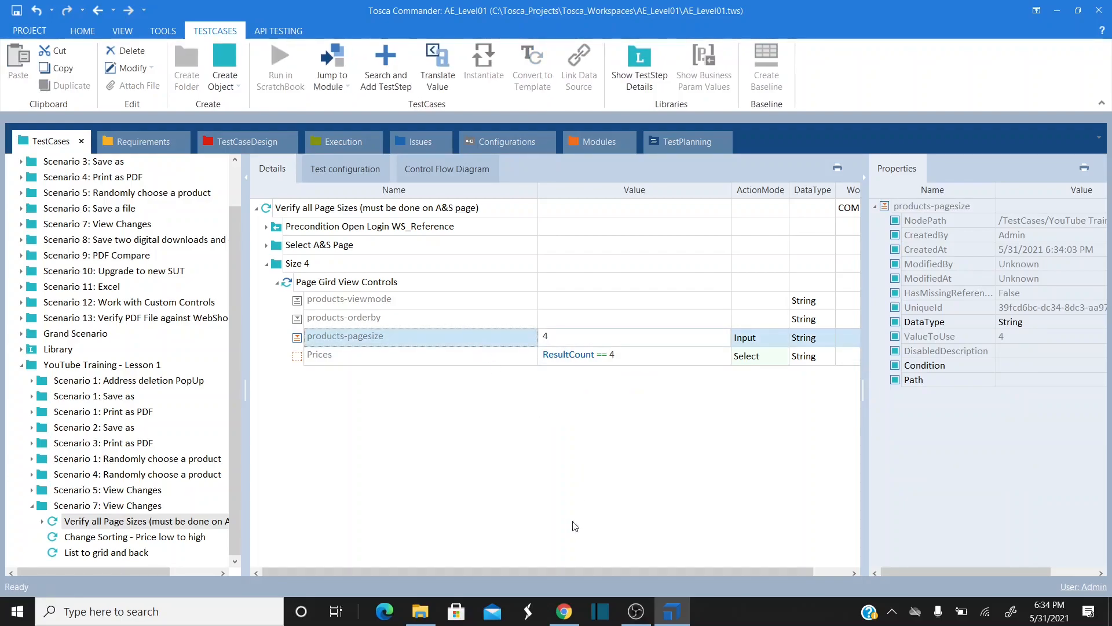
click(565, 612)
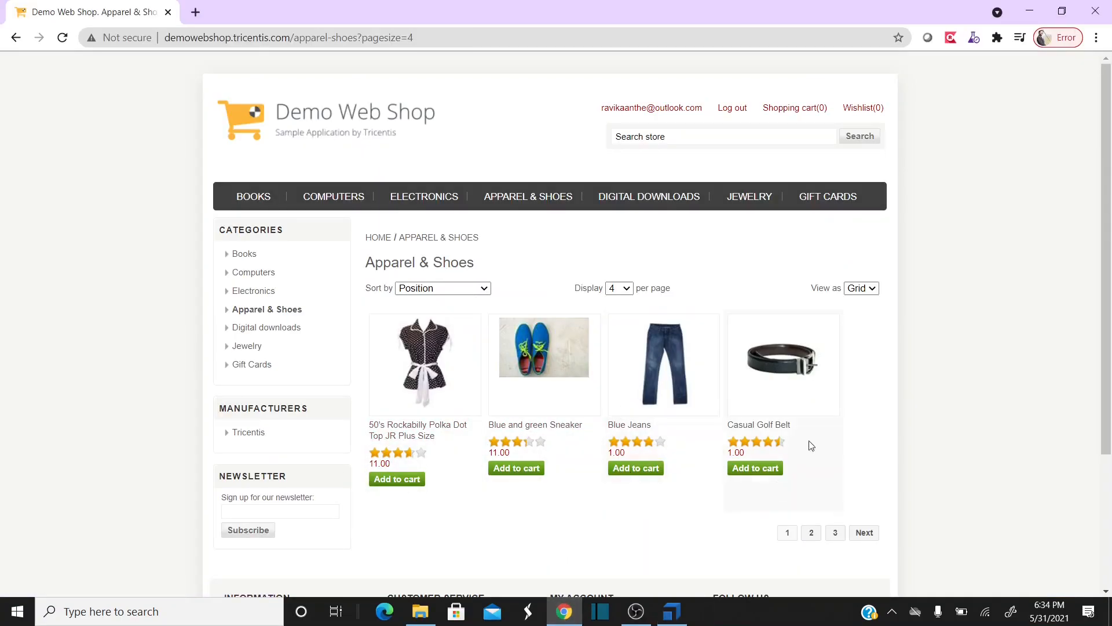
key(alt+Tab)
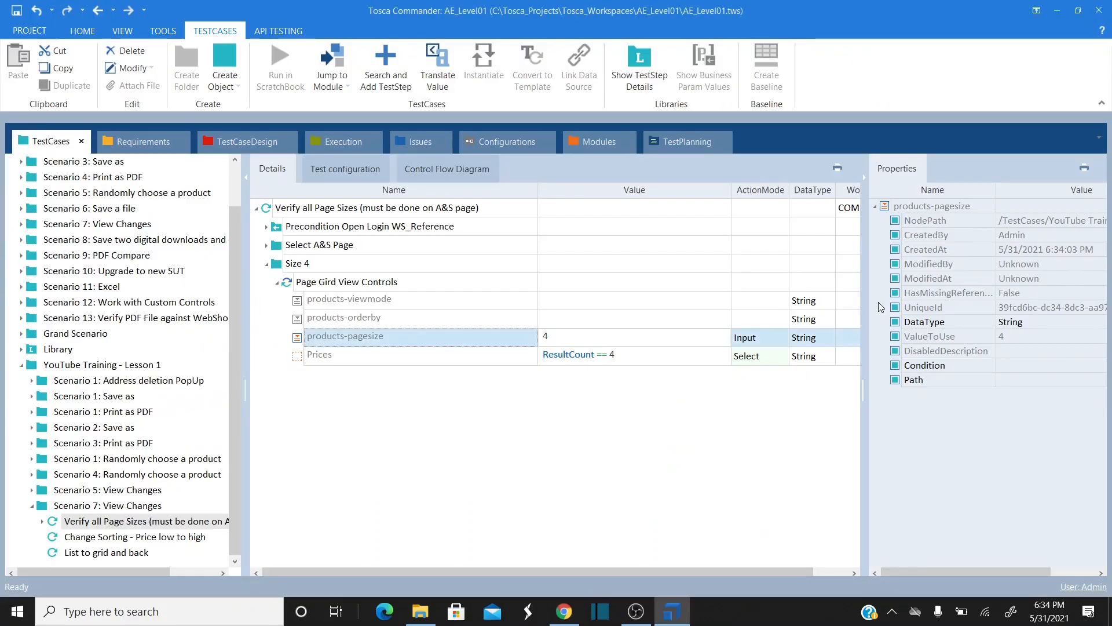
click(776, 361)
click(782, 359)
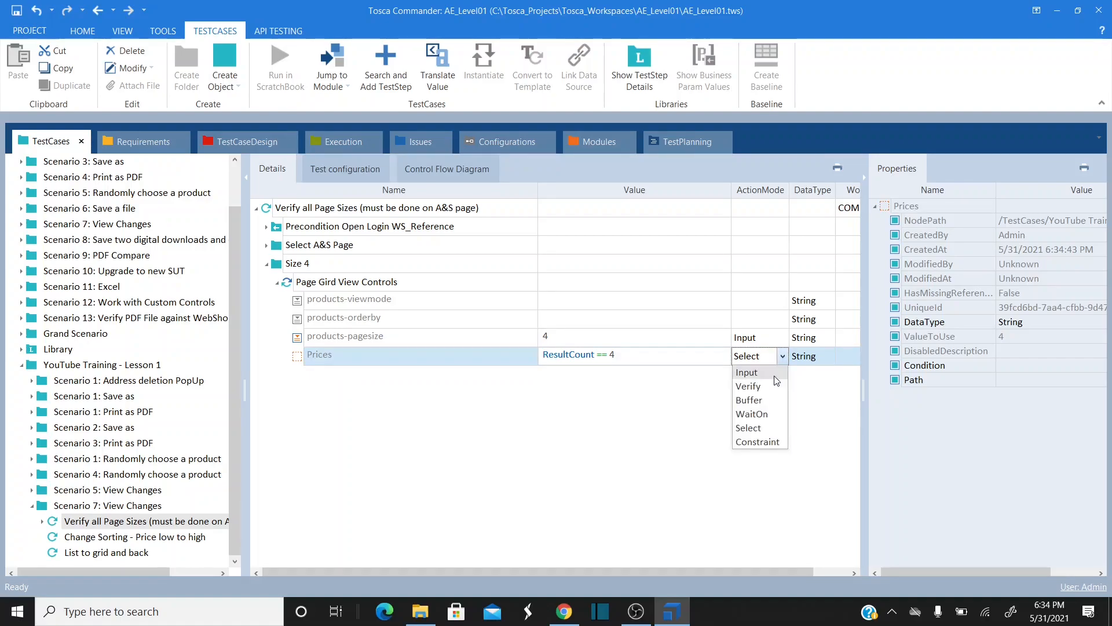
click(761, 387)
click(625, 411)
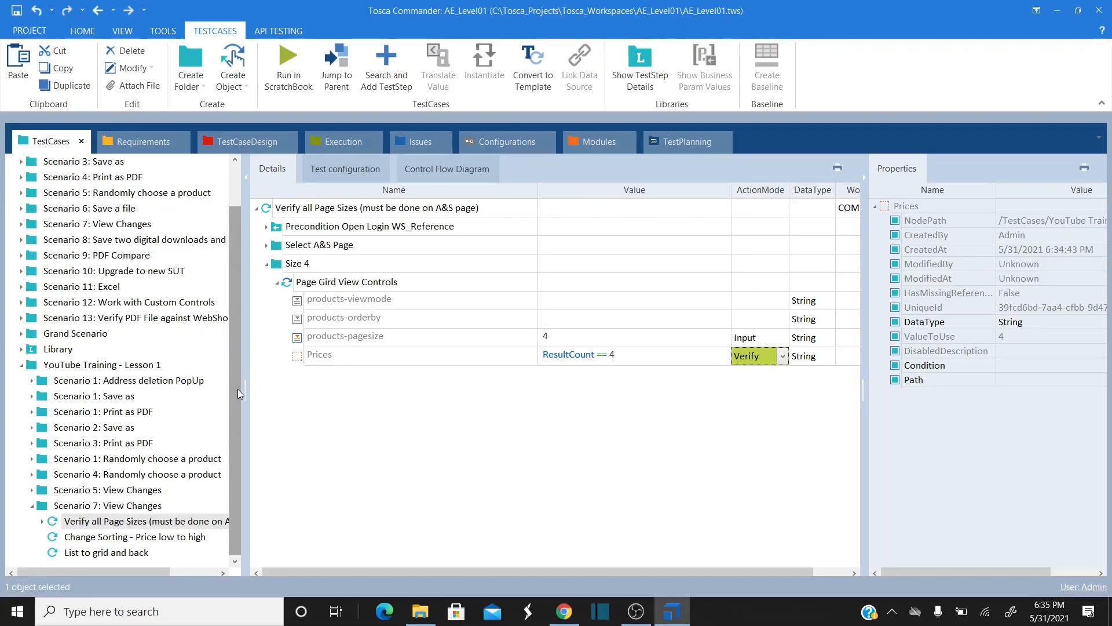
- Copy the Postcondition Logout Close folder from Scenario 5's Verify All Page Sizes
click(107, 489)
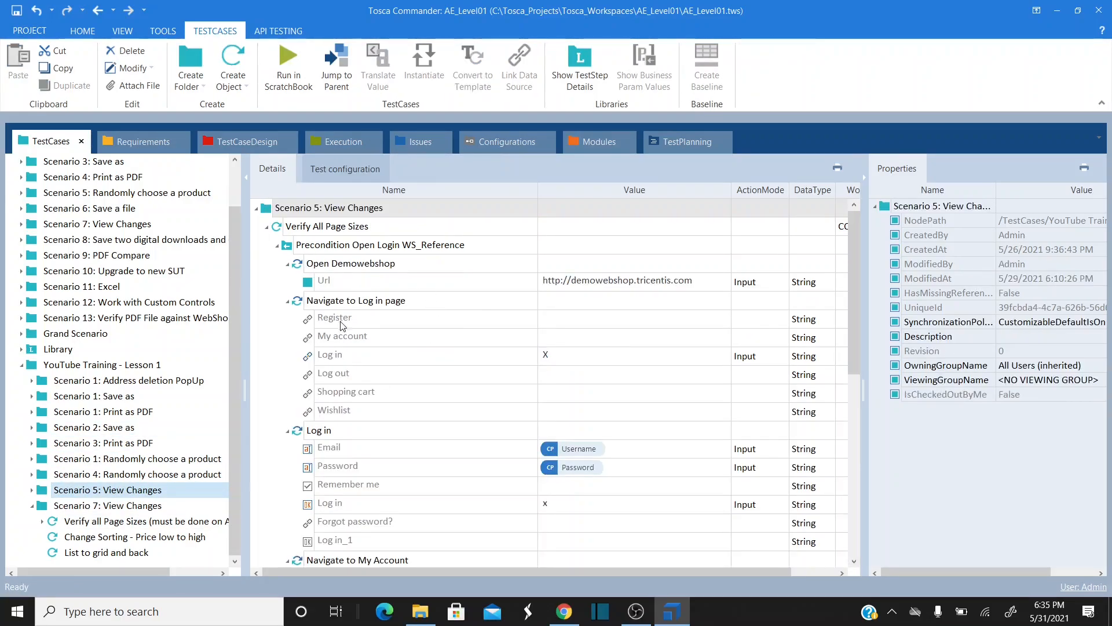
click(267, 226)
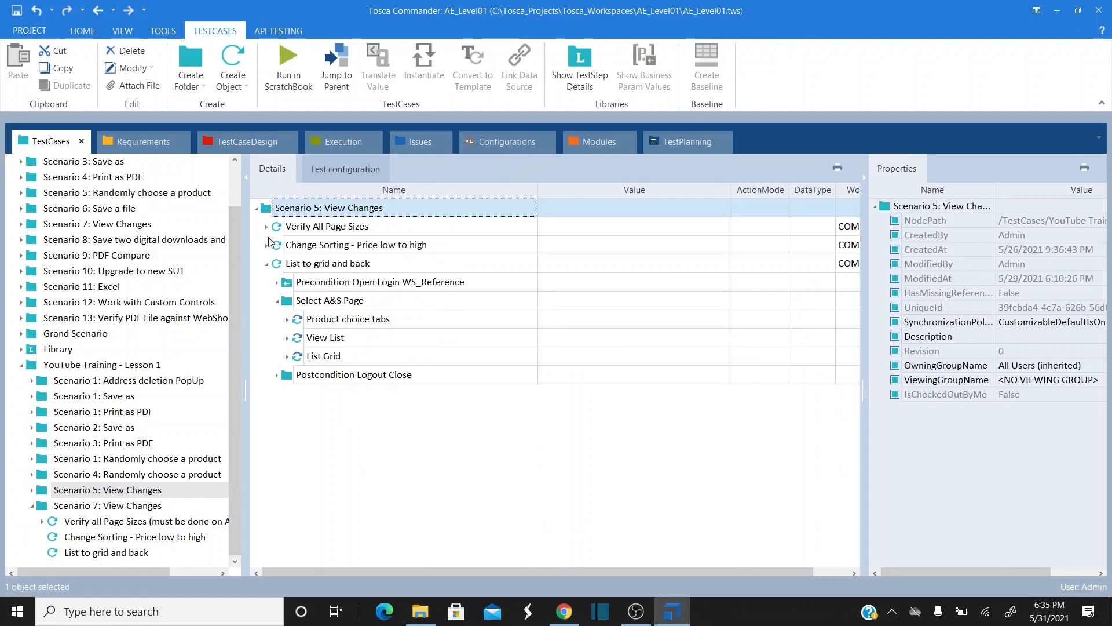
click(267, 264)
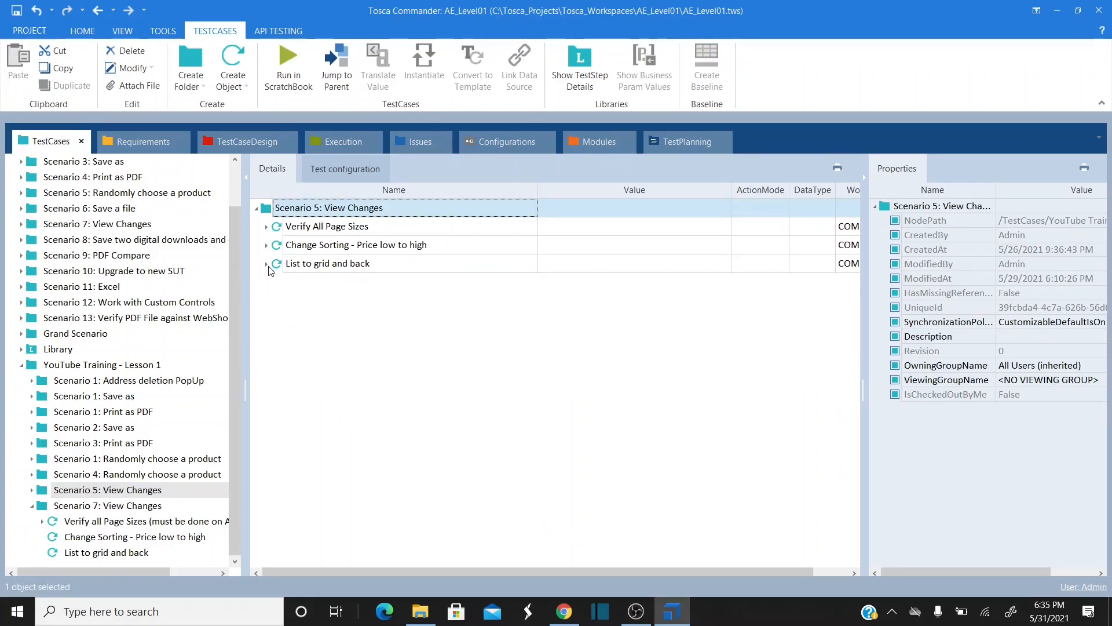
click(267, 226)
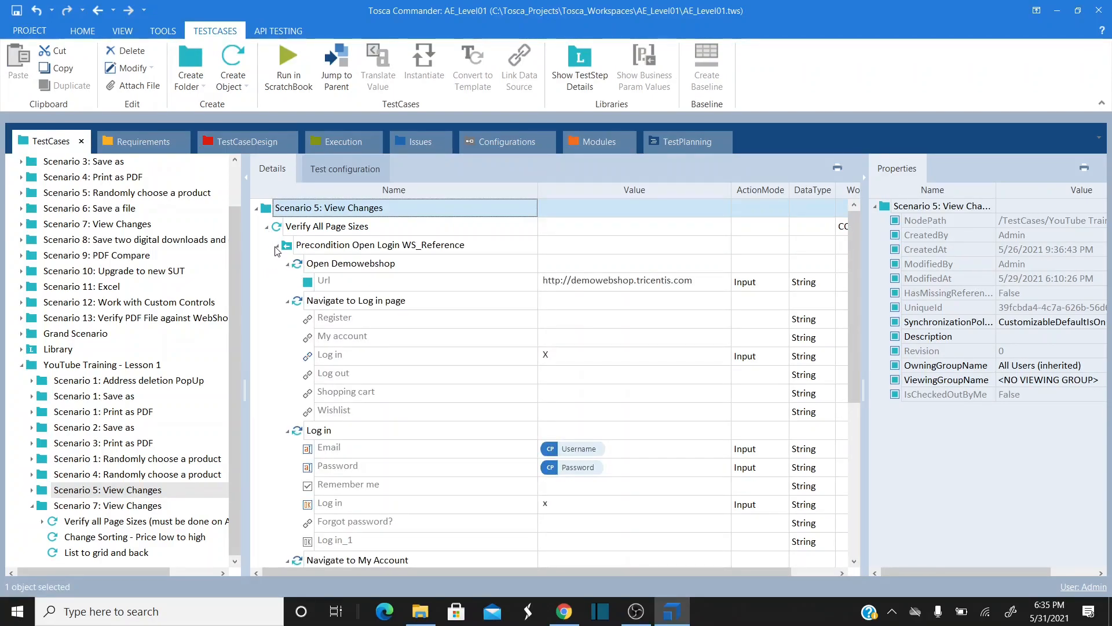
click(277, 245)
click(276, 264)
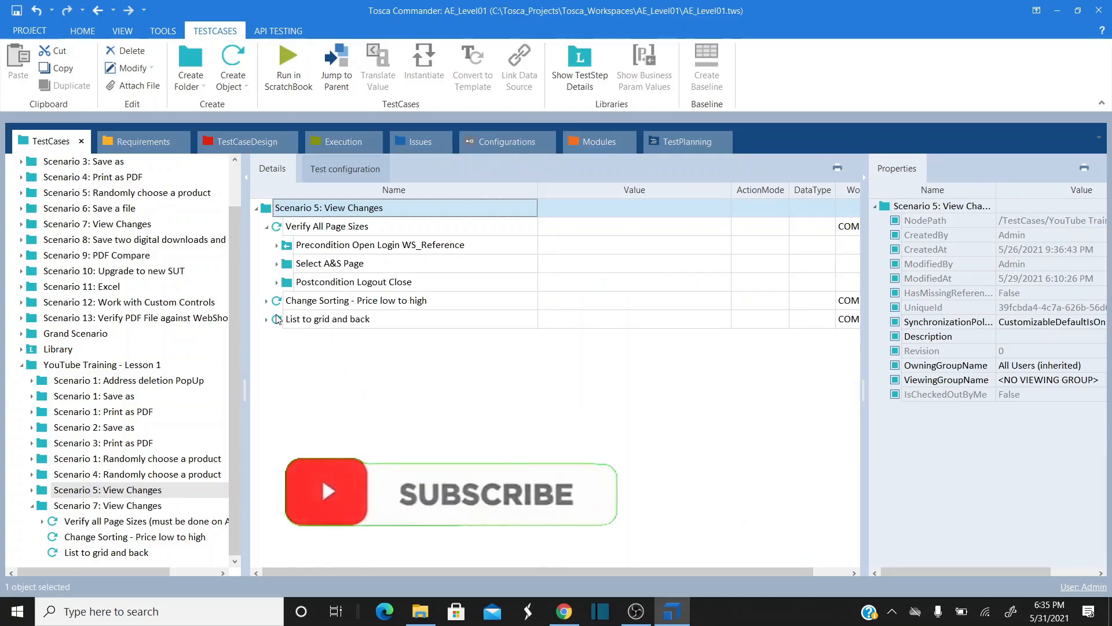
click(285, 284)
key(ctrl+c)
- Paste it into the Verify all Page Sizes (must be done on A&S page) test case root
click(80, 554)
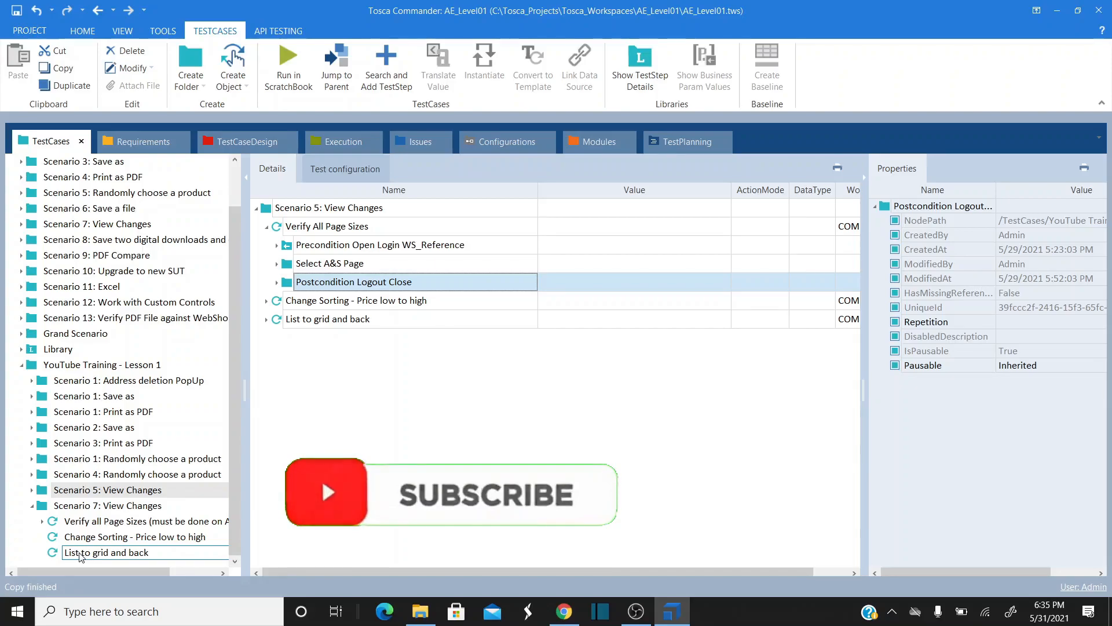
click(82, 521)
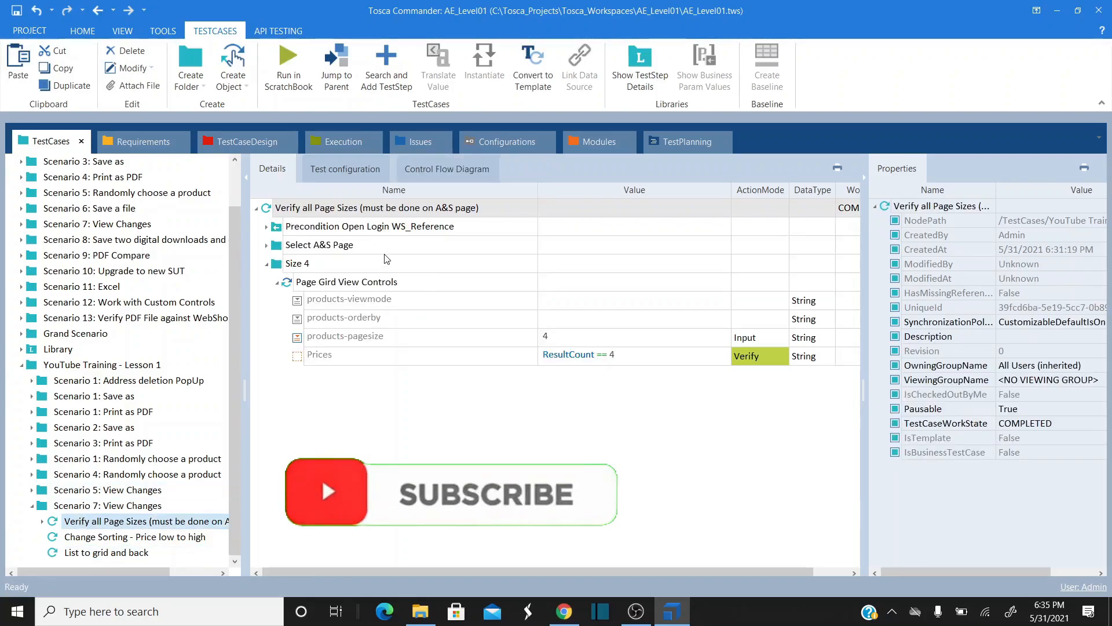
click(268, 212)
key(ctrl+v)
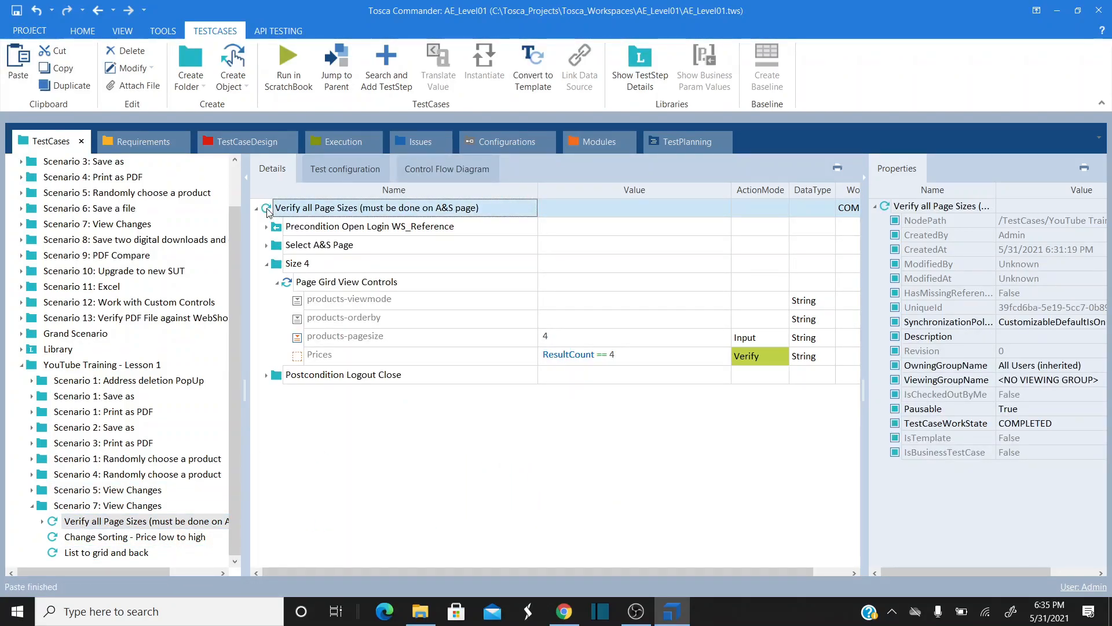
- Review the pasted Wait On Logout Link, Log out, Wait On Log Out and Close the browser steps
click(268, 264)
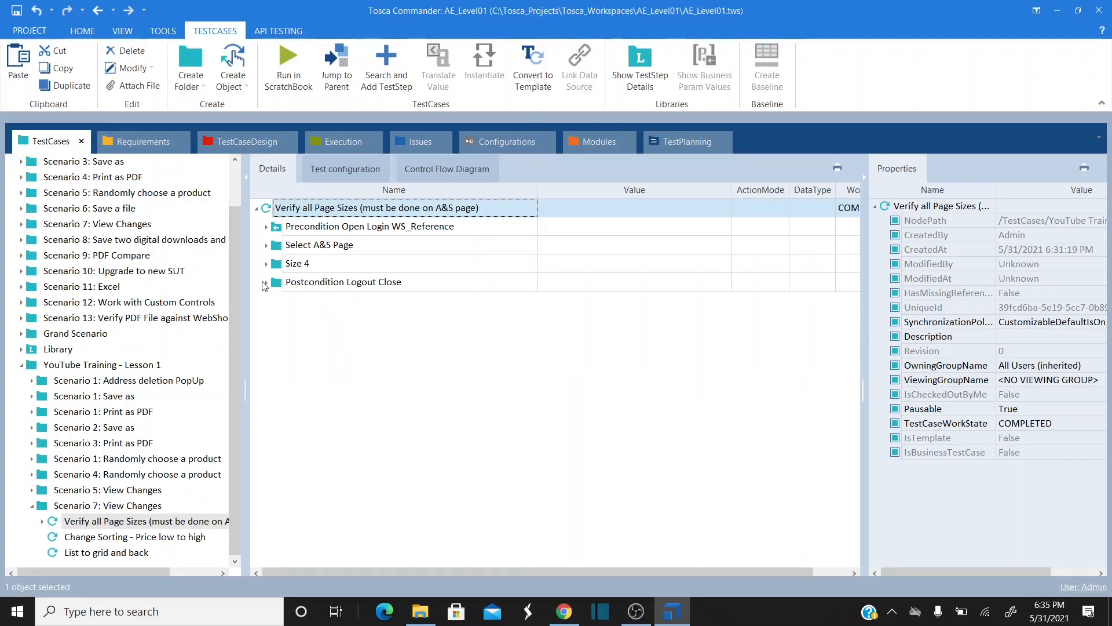
click(265, 284)
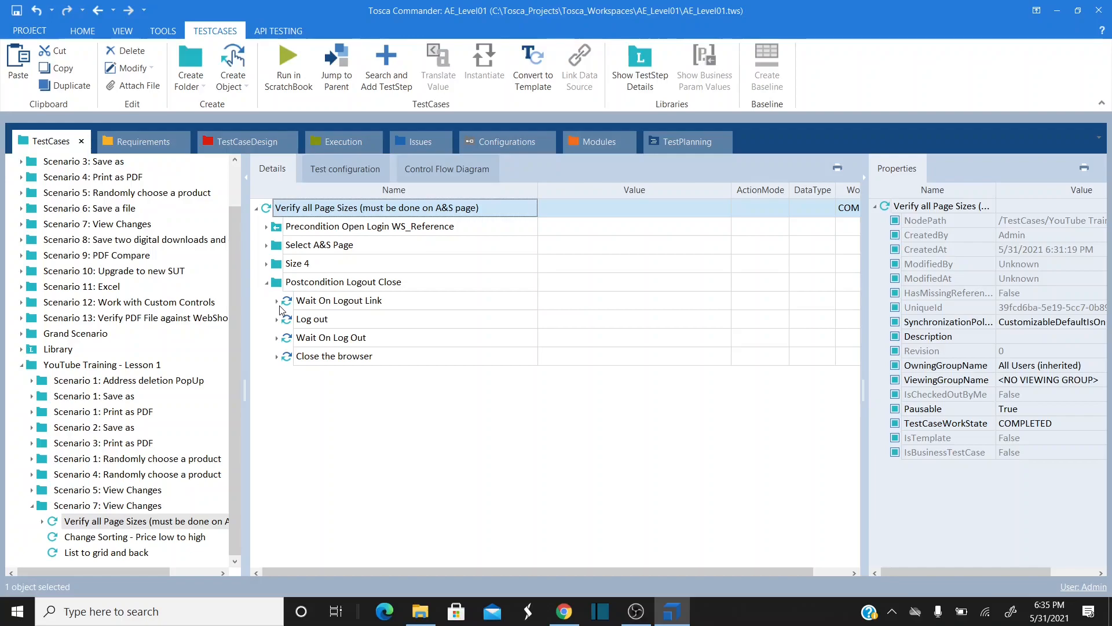
click(277, 301)
click(277, 301)
click(277, 320)
click(277, 319)
click(277, 337)
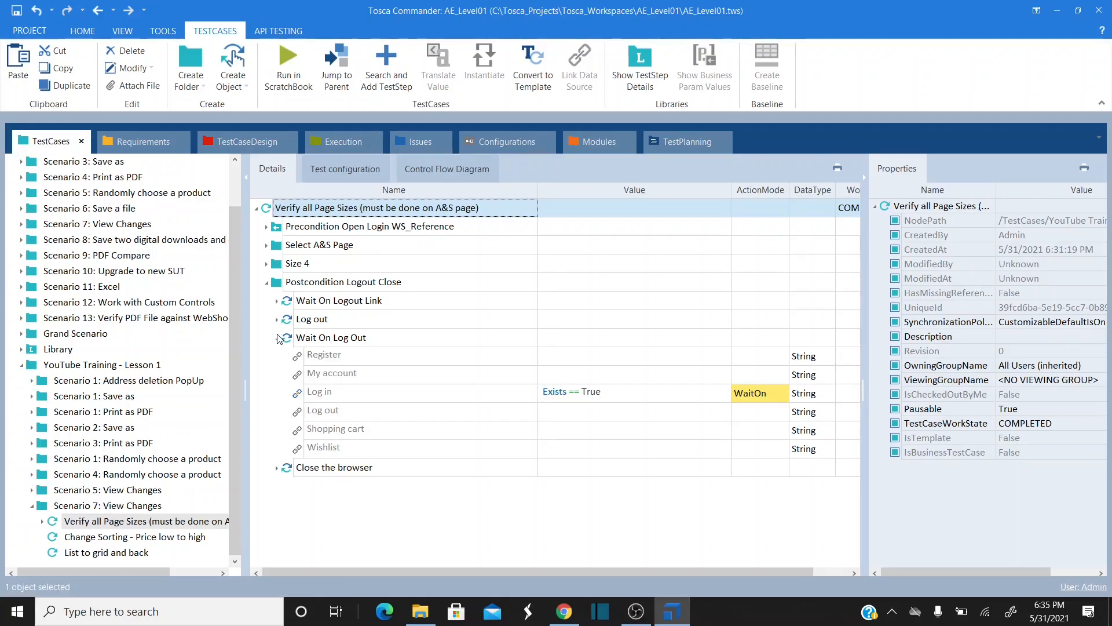
click(277, 337)
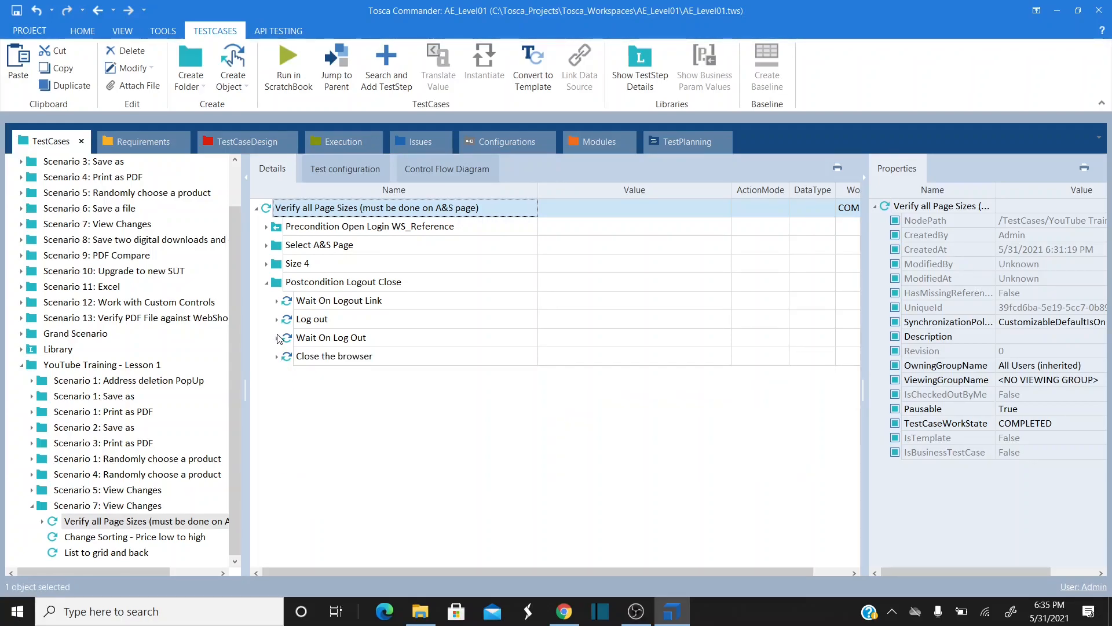
click(276, 356)
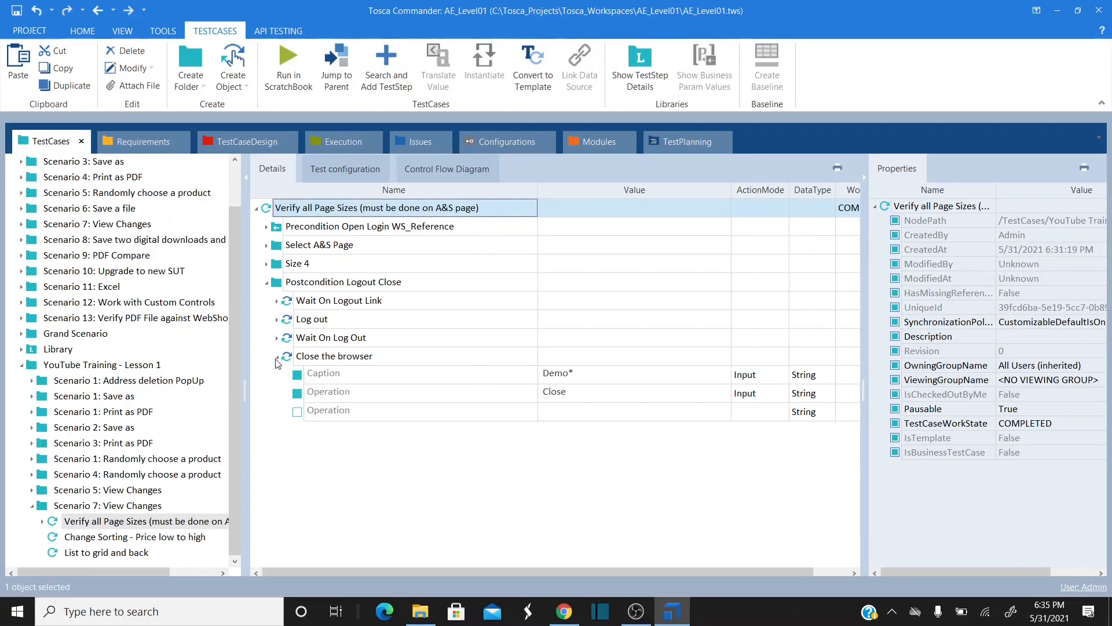
click(277, 357)
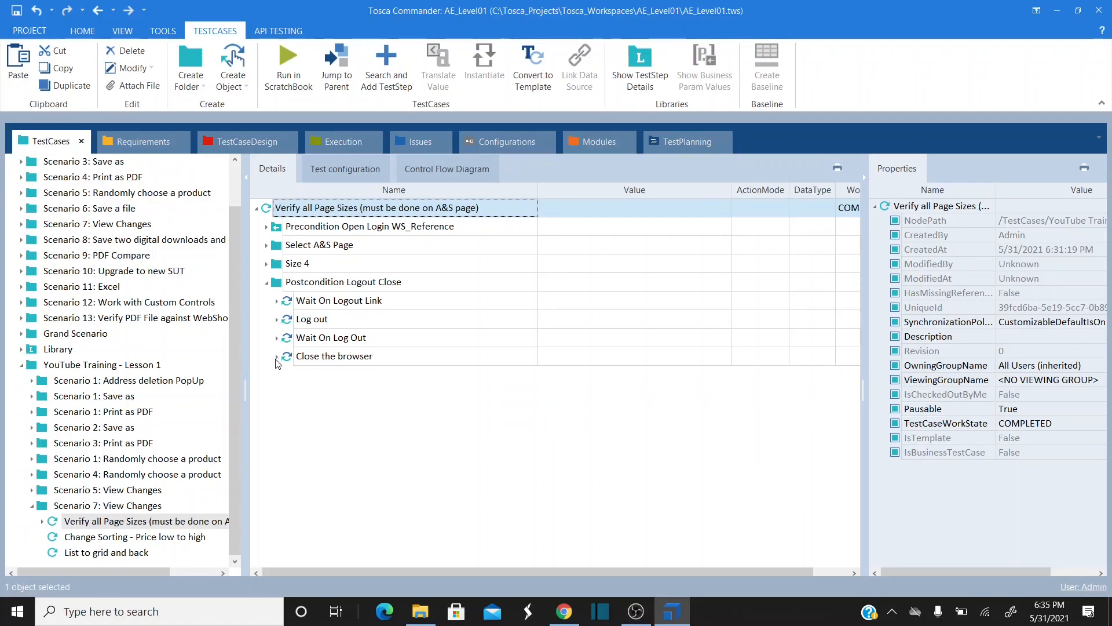
click(268, 283)
click(267, 284)
click(268, 283)
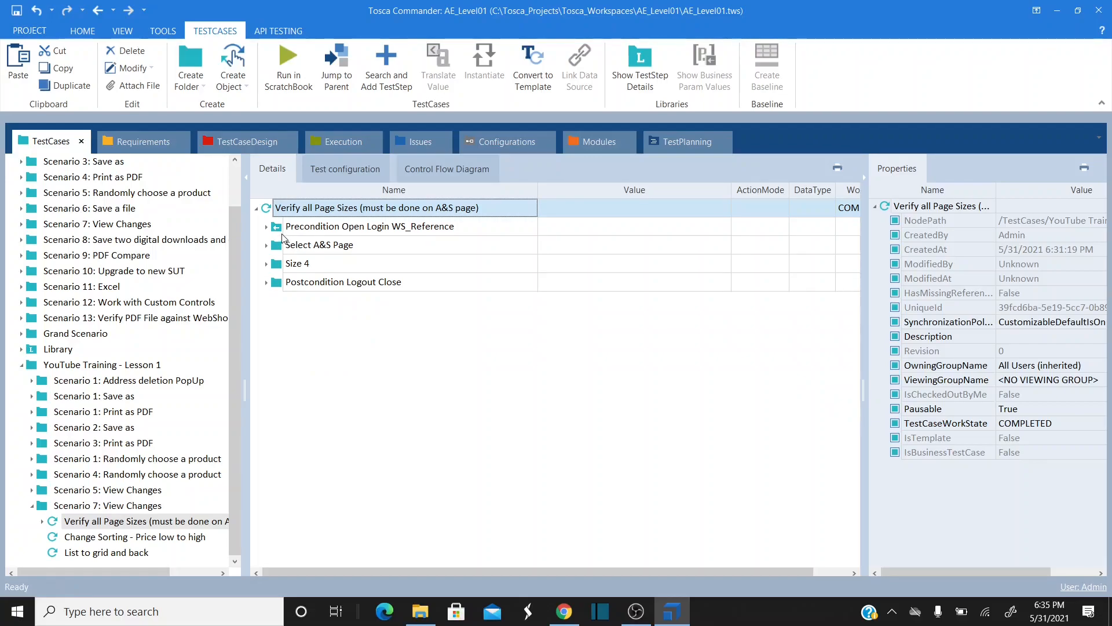
click(283, 234)
- Expand Select A&S Page and Size 4, comparing them with the Apparel & Shoes page in Chrome
click(280, 289)
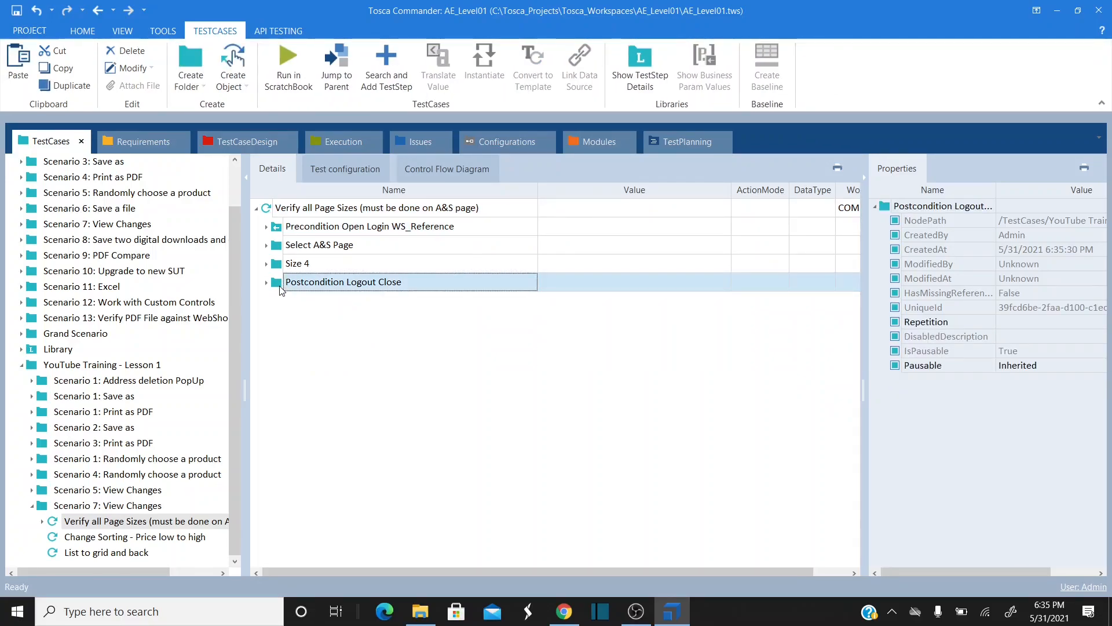
click(278, 251)
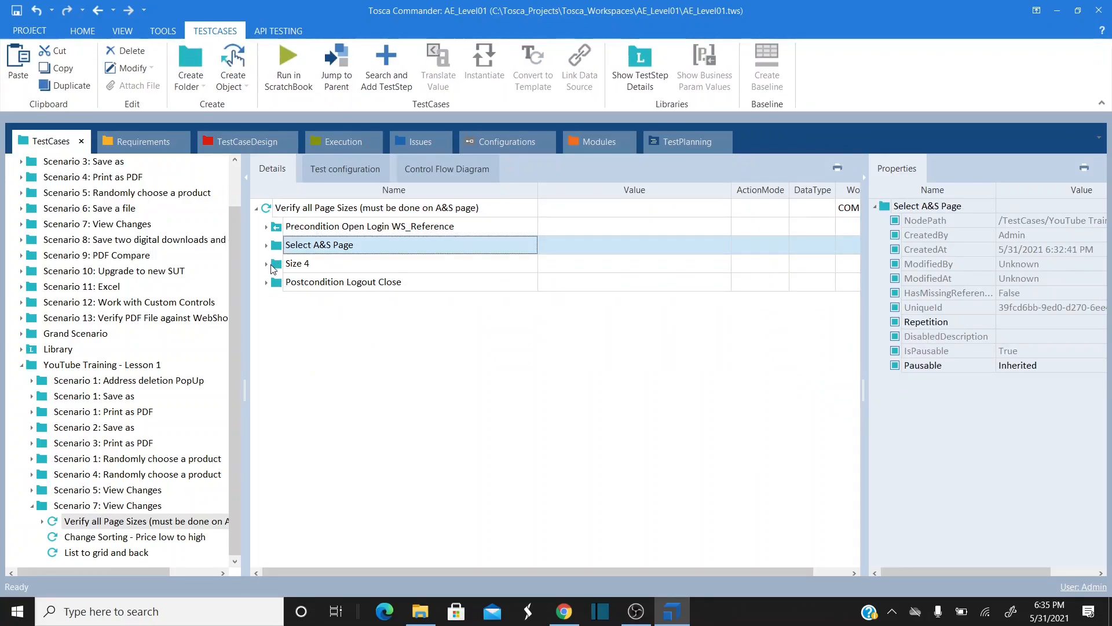
click(267, 265)
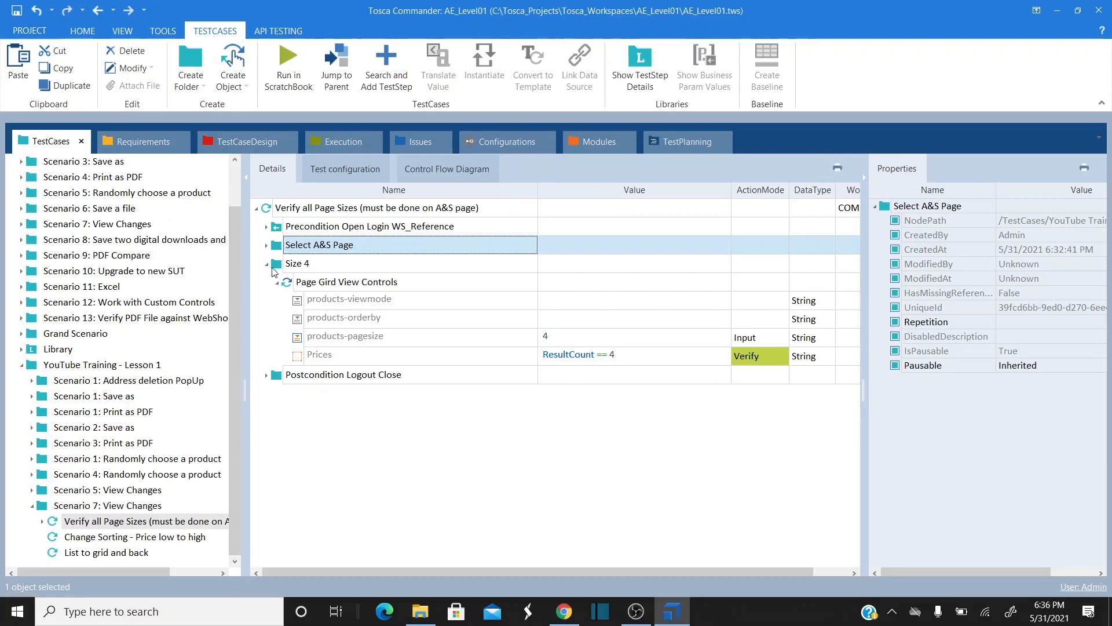
click(267, 245)
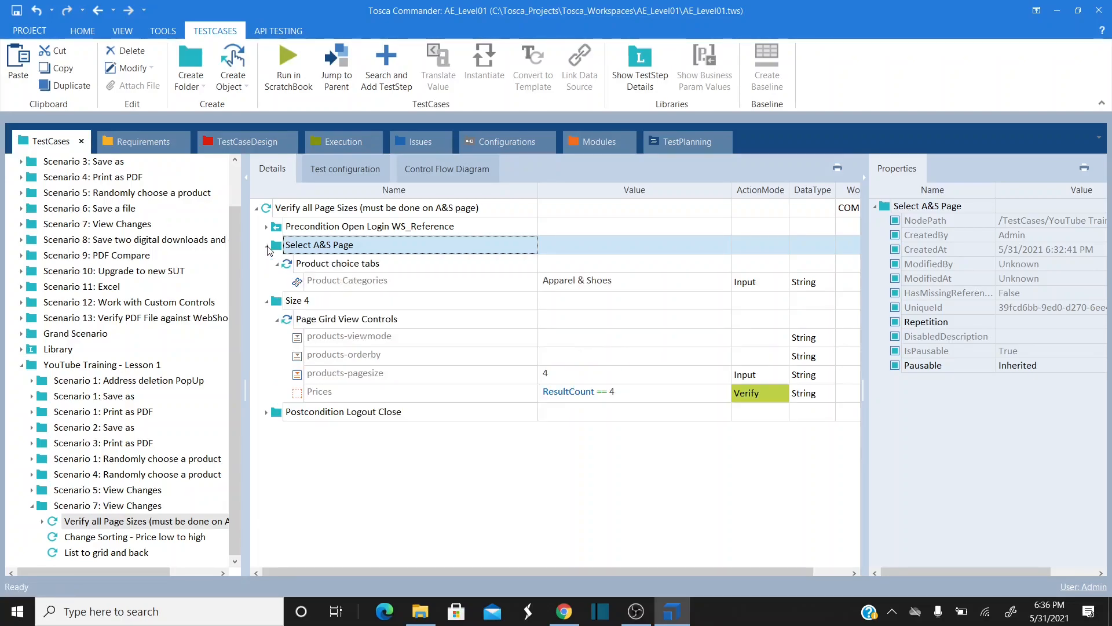
click(564, 611)
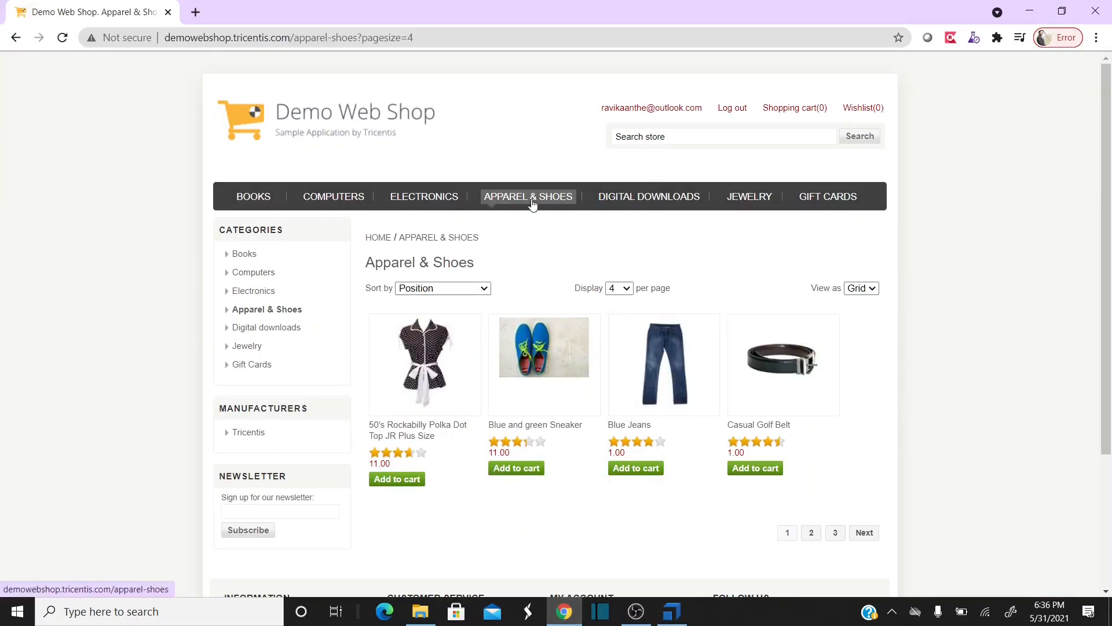
key(alt+Tab)
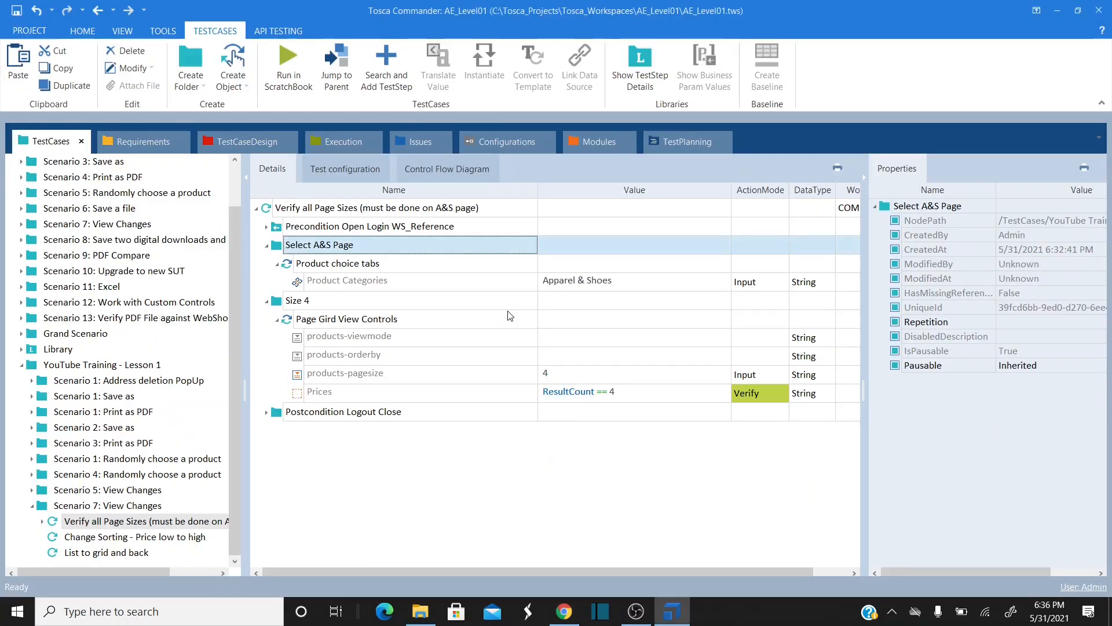
- Review Size 4's products-orderby and Prices steps against the web shop page
click(288, 304)
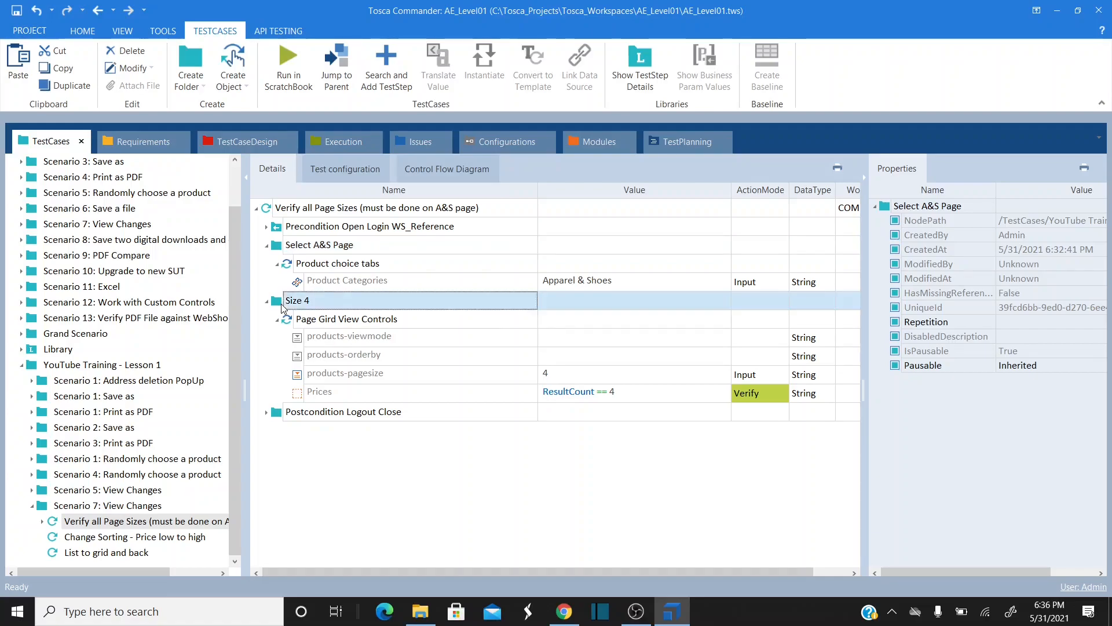
click(561, 364)
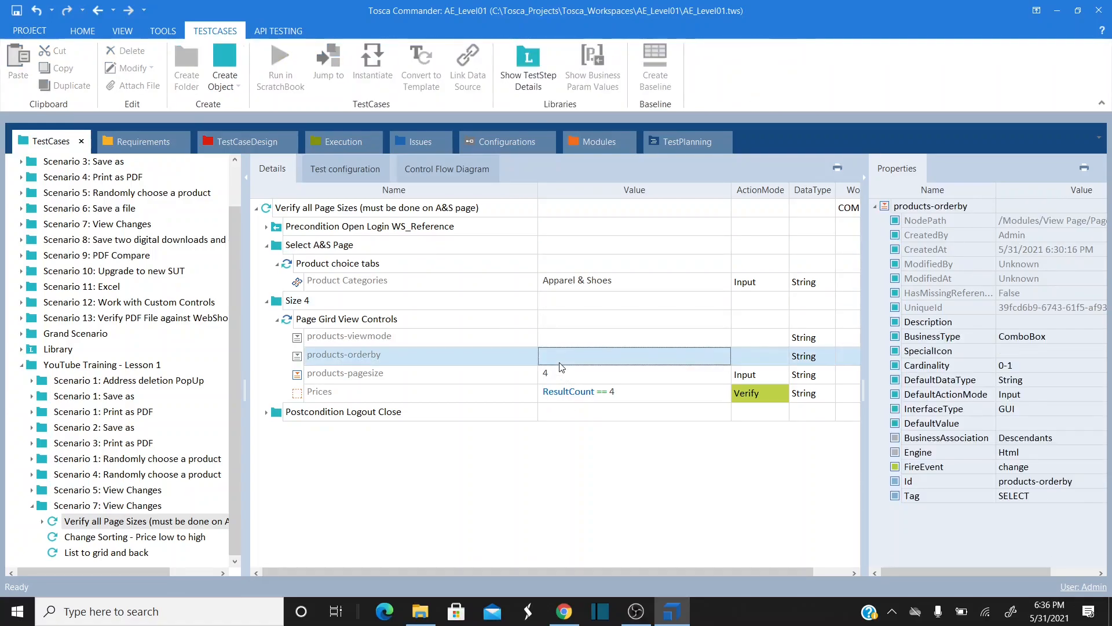
click(513, 399)
key(alt+Tab)
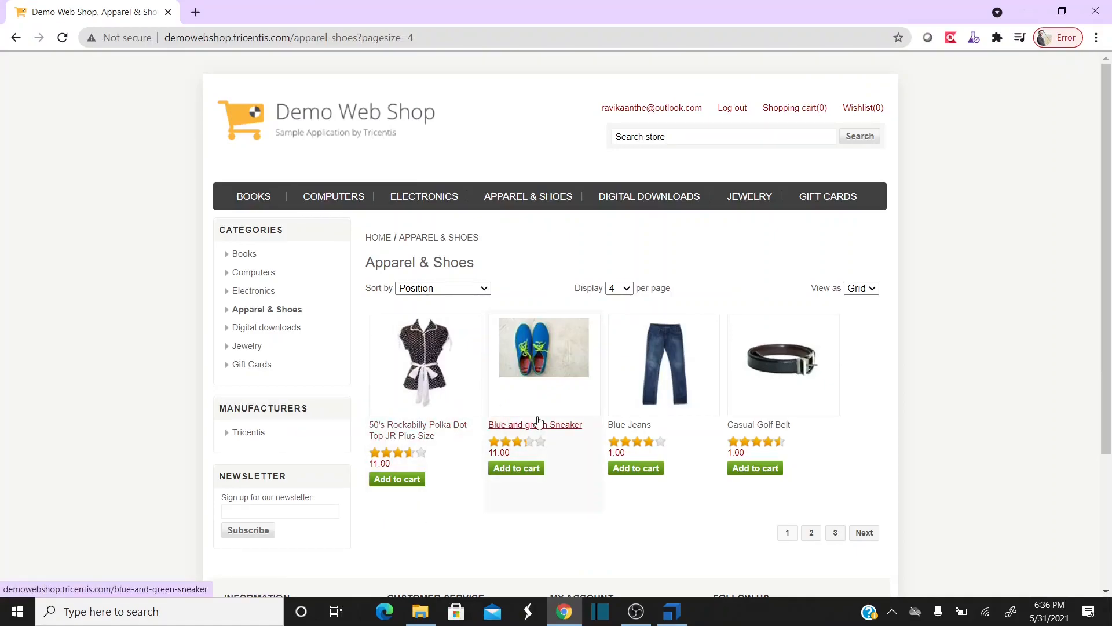
key(alt+Tab)
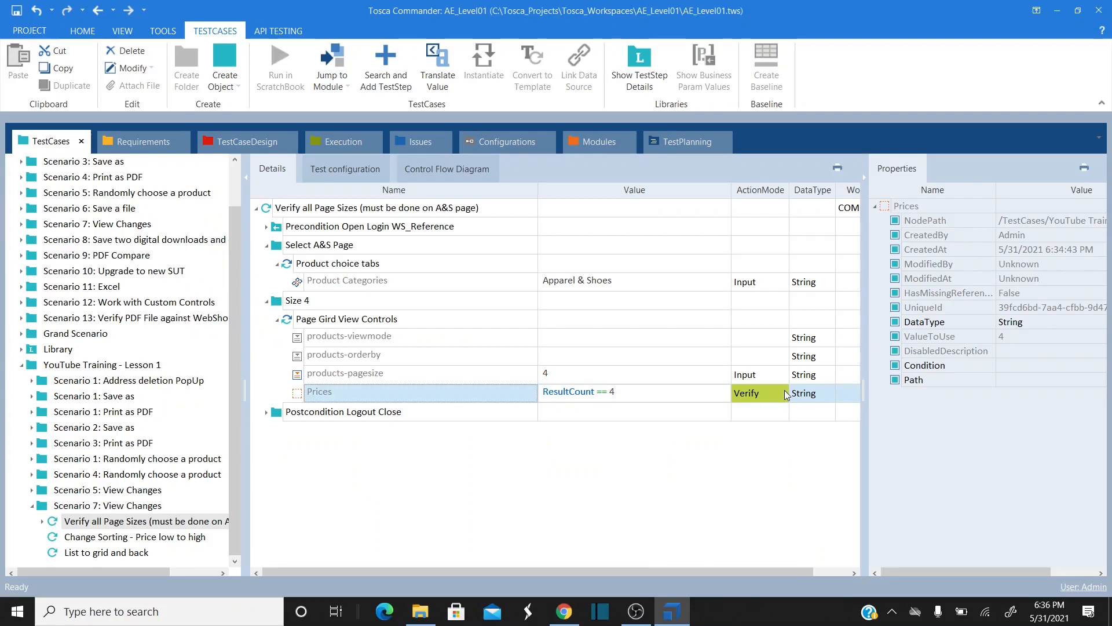
- Log out of the Demo Web Shop in Chrome
click(281, 209)
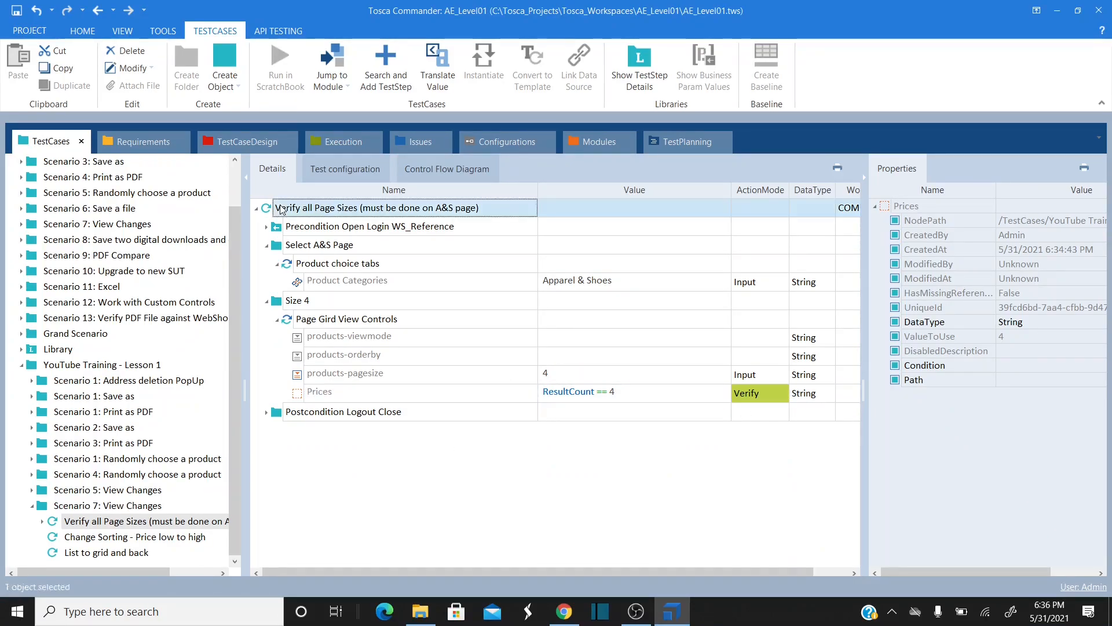
click(564, 610)
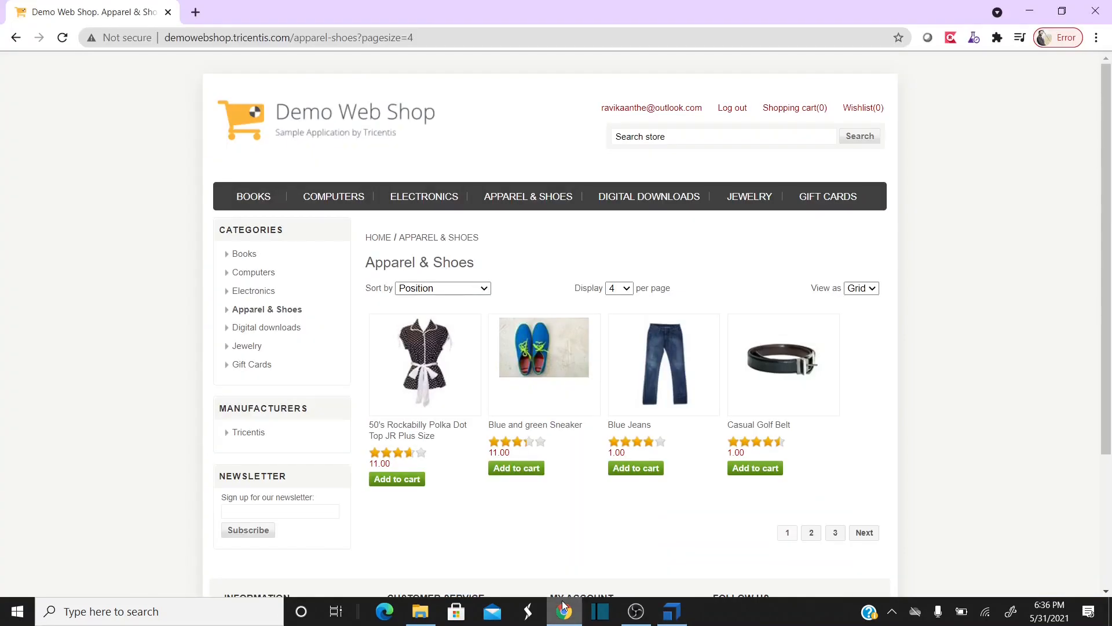
click(733, 108)
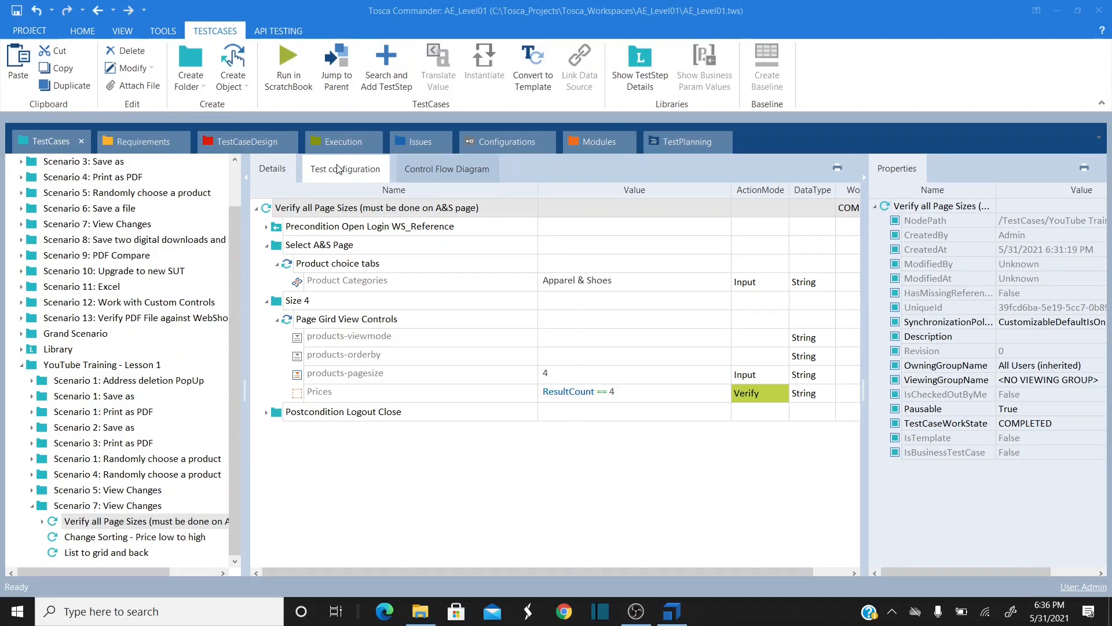
- Change the test configuration's Browser value from InternetExplorer to Chrome
click(339, 168)
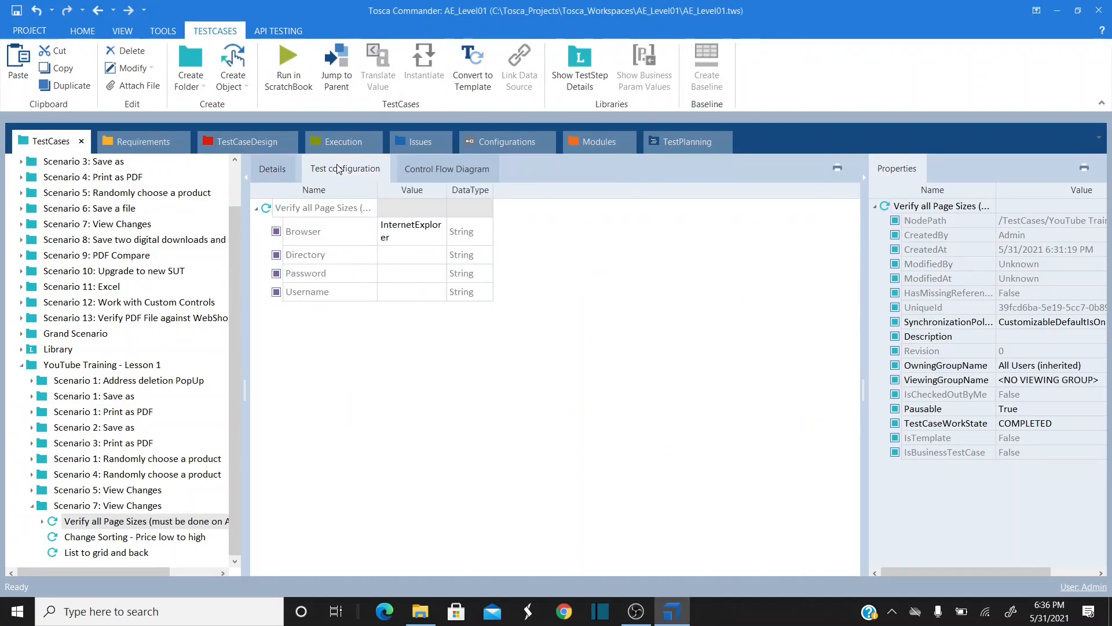
click(411, 240)
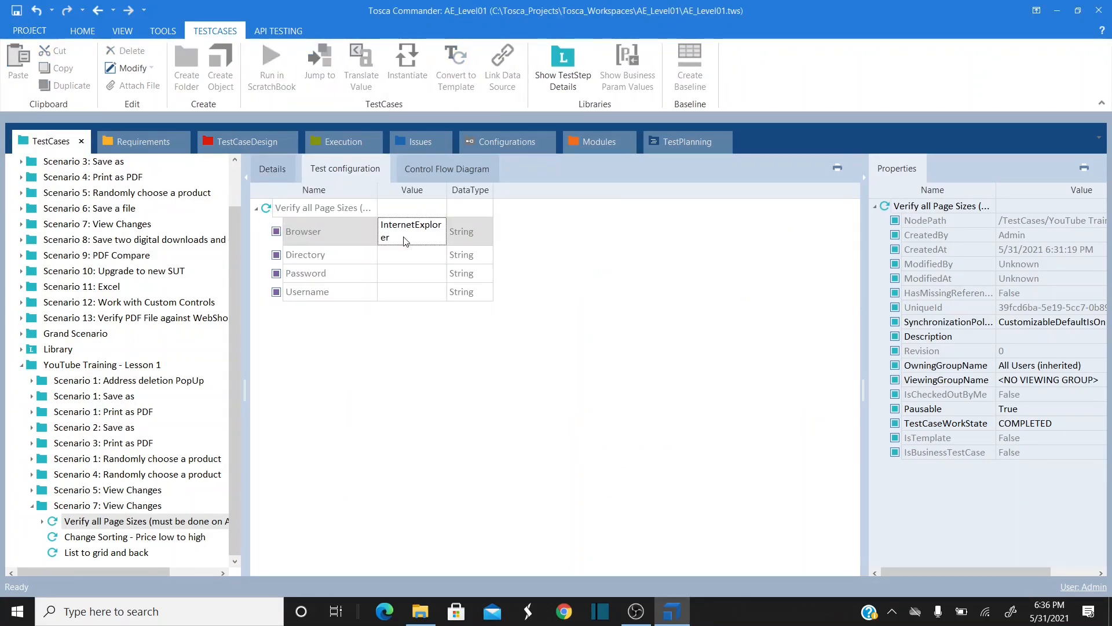
double_click(404, 237)
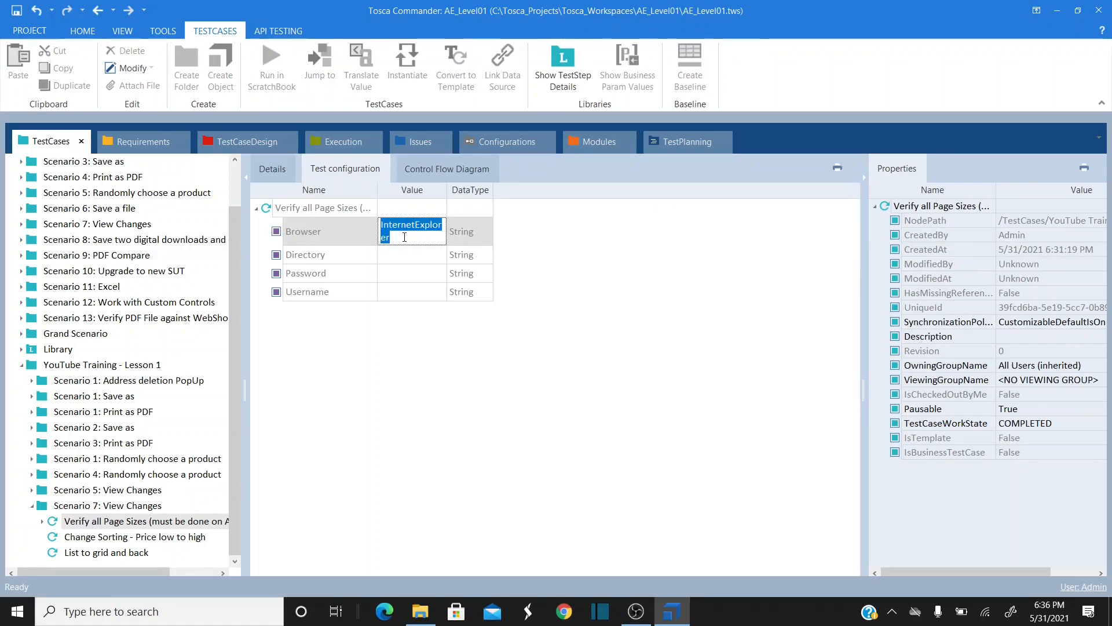
text(Chrome)
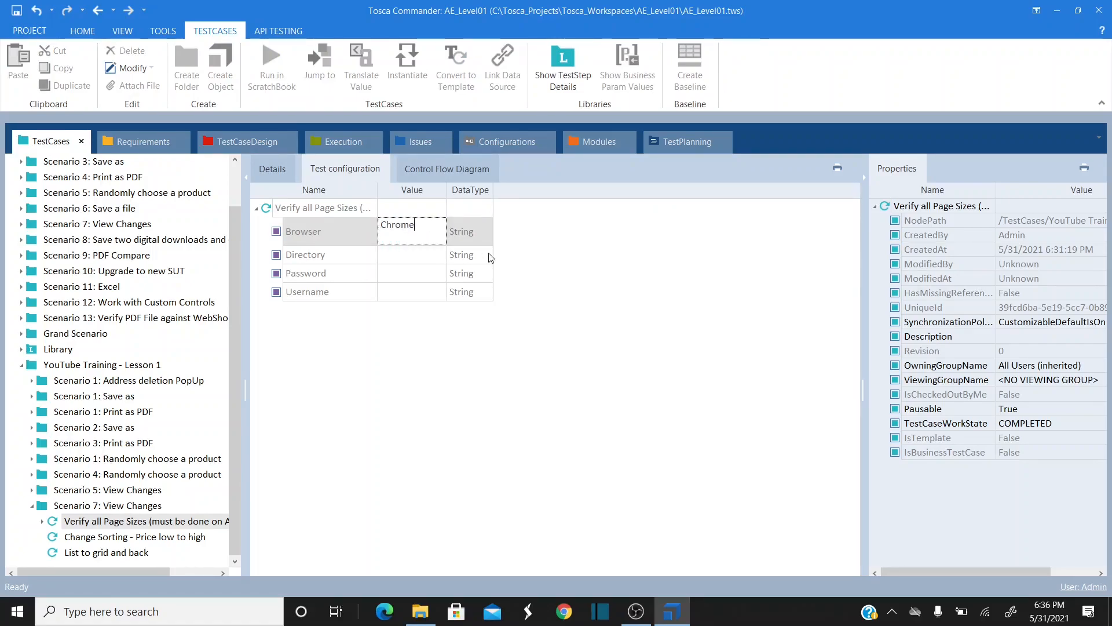
click(430, 272)
- Fill in the account e-mail as Username and the account password as Password
click(404, 285)
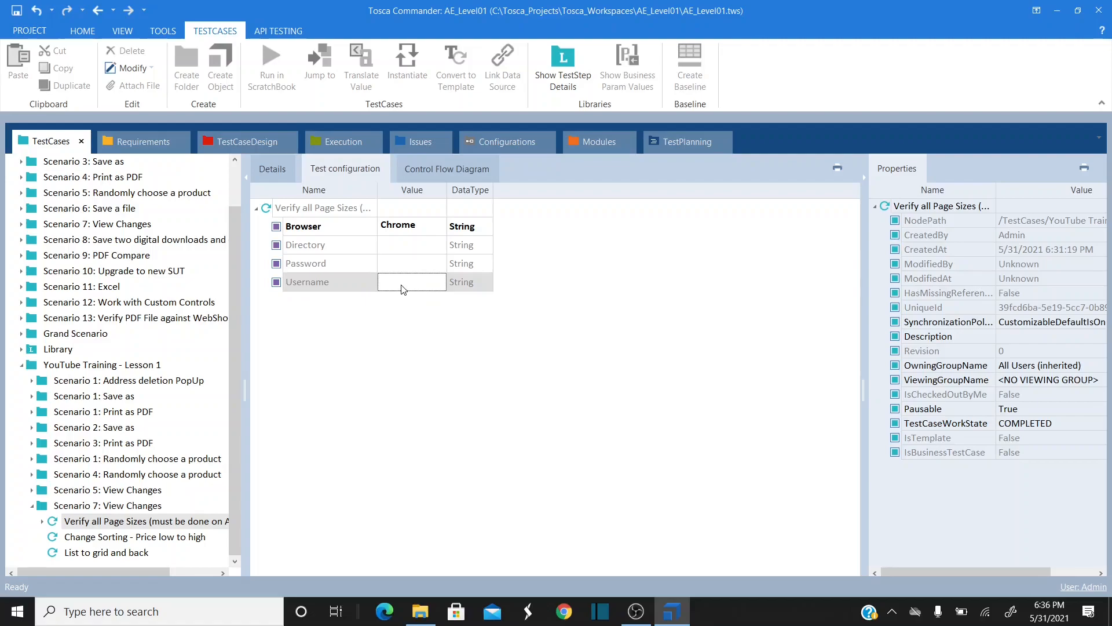
key(ctrl+a)
key(Return)
click(413, 263)
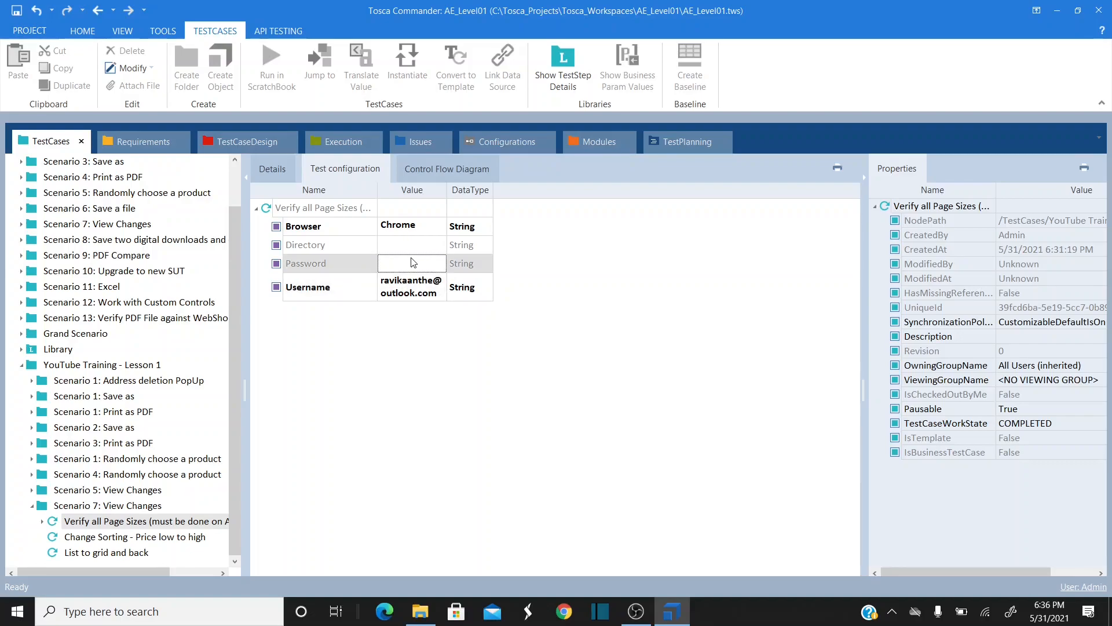
text(tosca@2021)
key(Return)
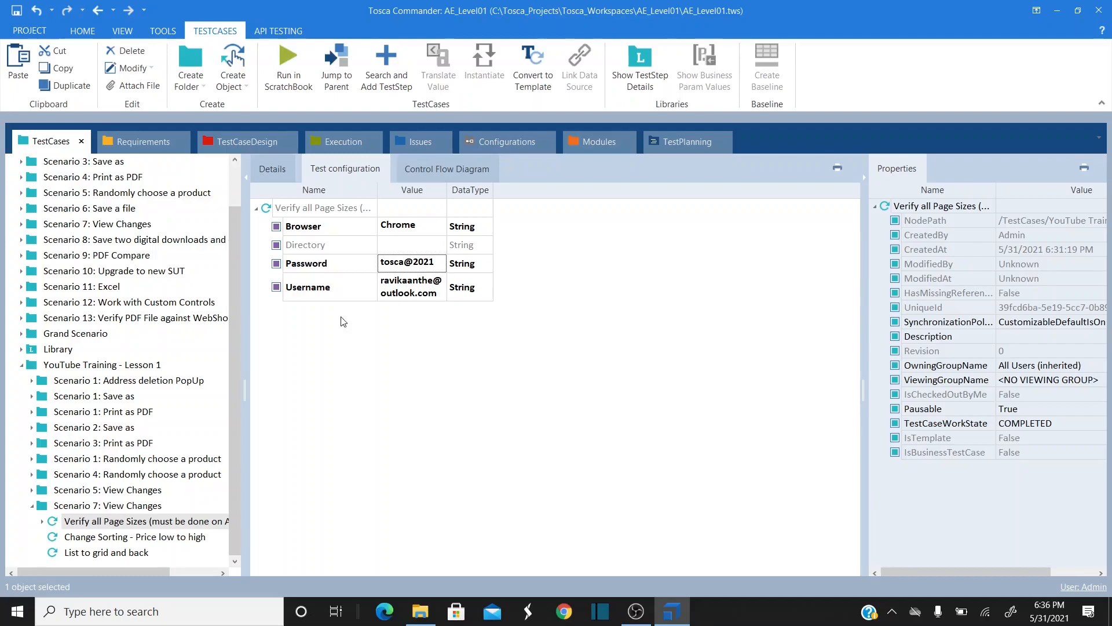
click(273, 169)
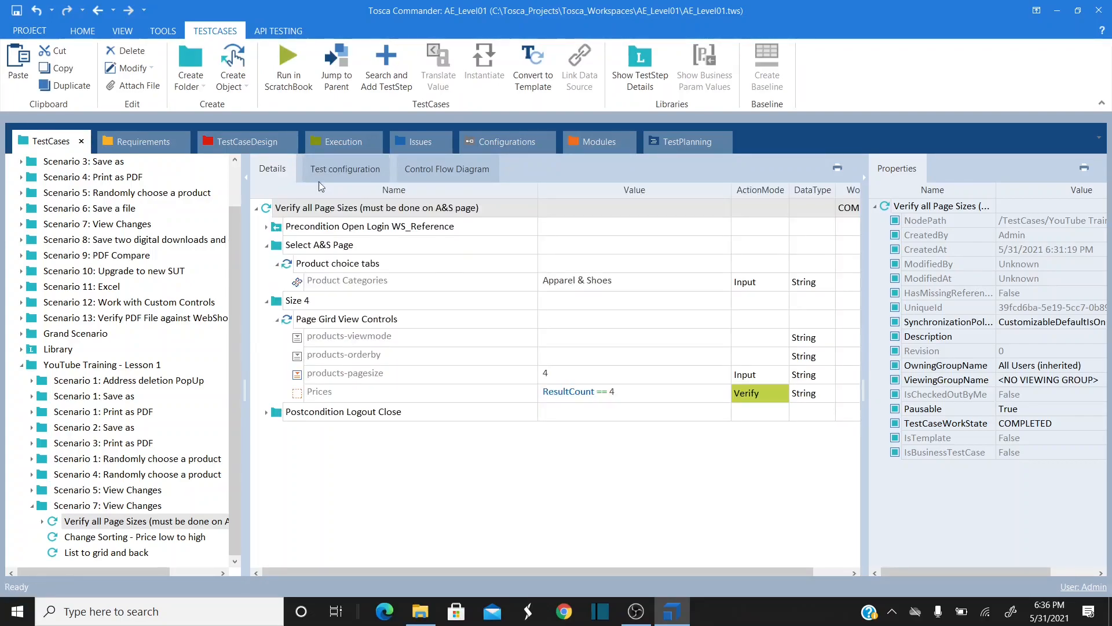
- Run the Verify all Page Sizes test case in ScratchBook
right_click(335, 209)
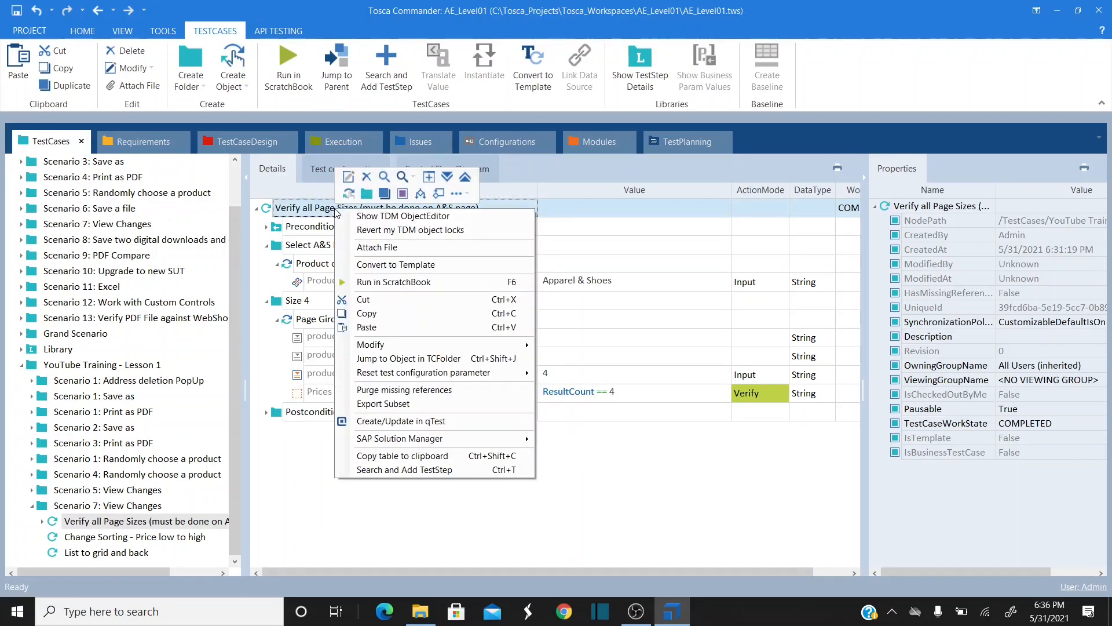
click(412, 282)
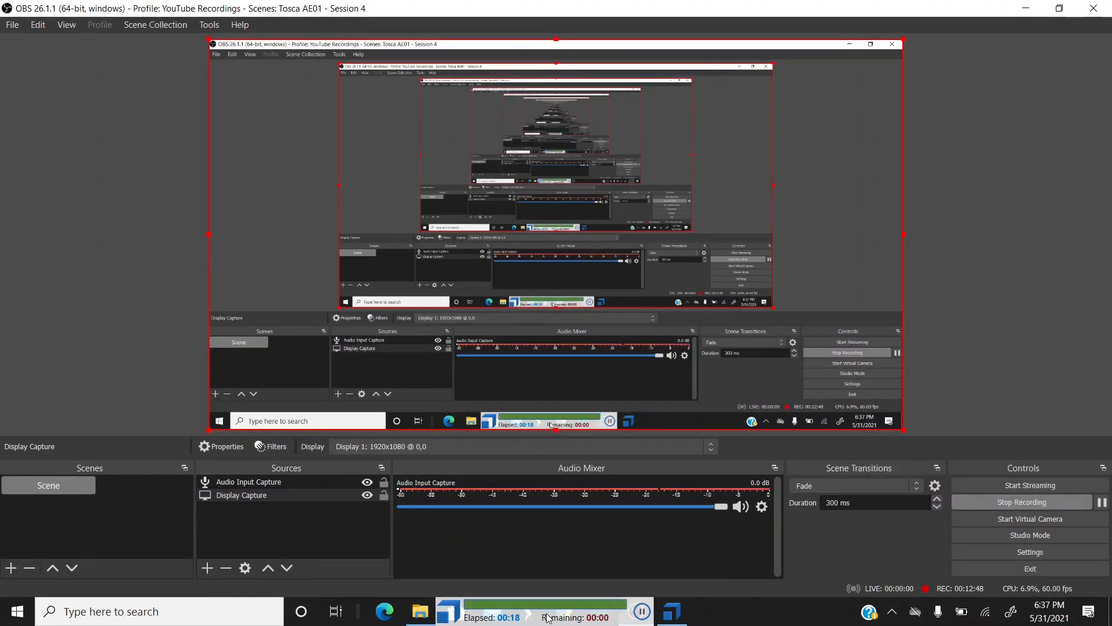
- Maximize the ScratchBook results and expand Page Gird View Controls to inspect products-pagesize
mouse_move(670, 622)
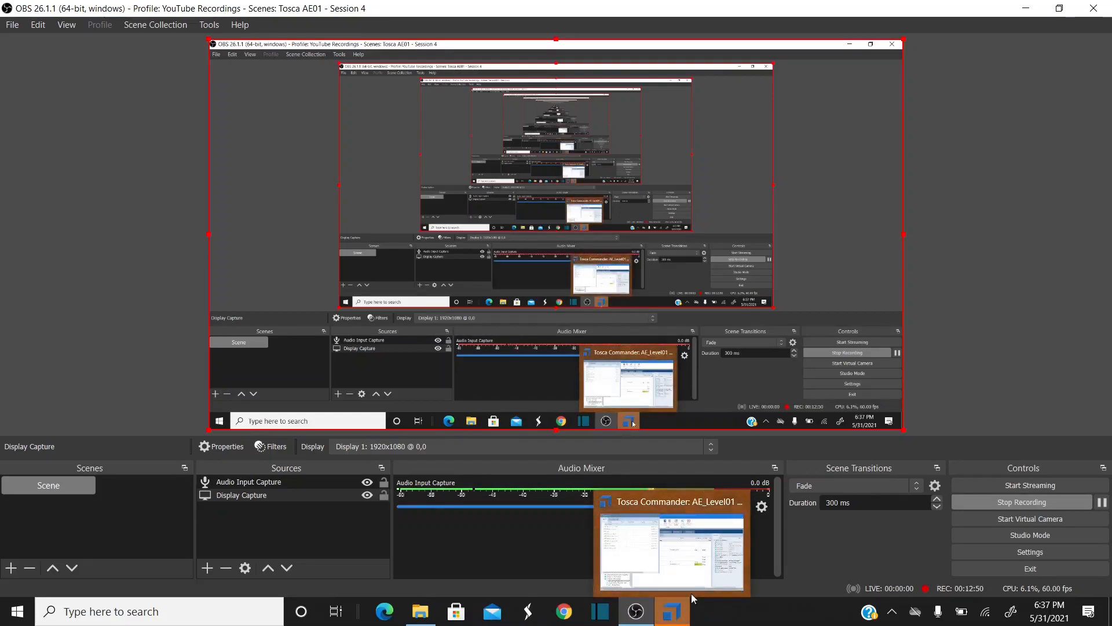
click(690, 559)
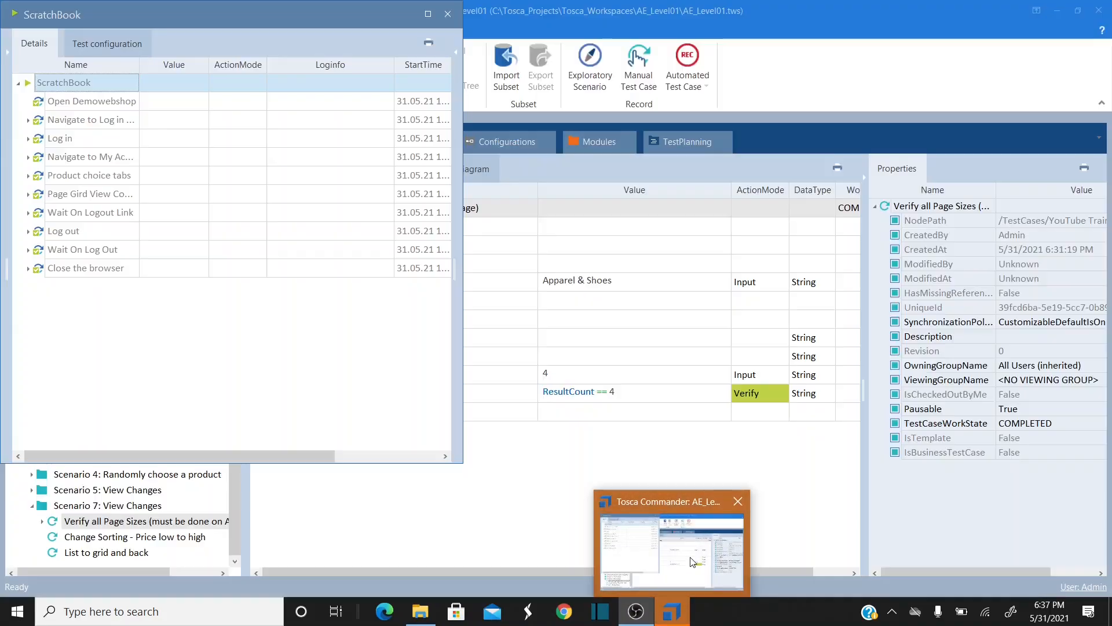
click(428, 14)
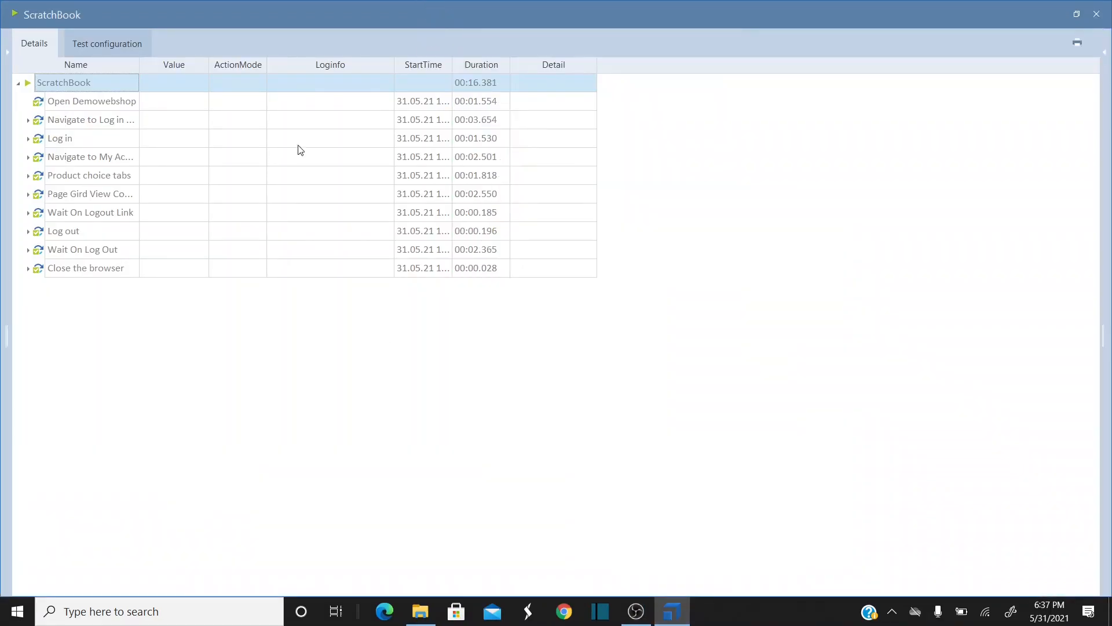
click(28, 194)
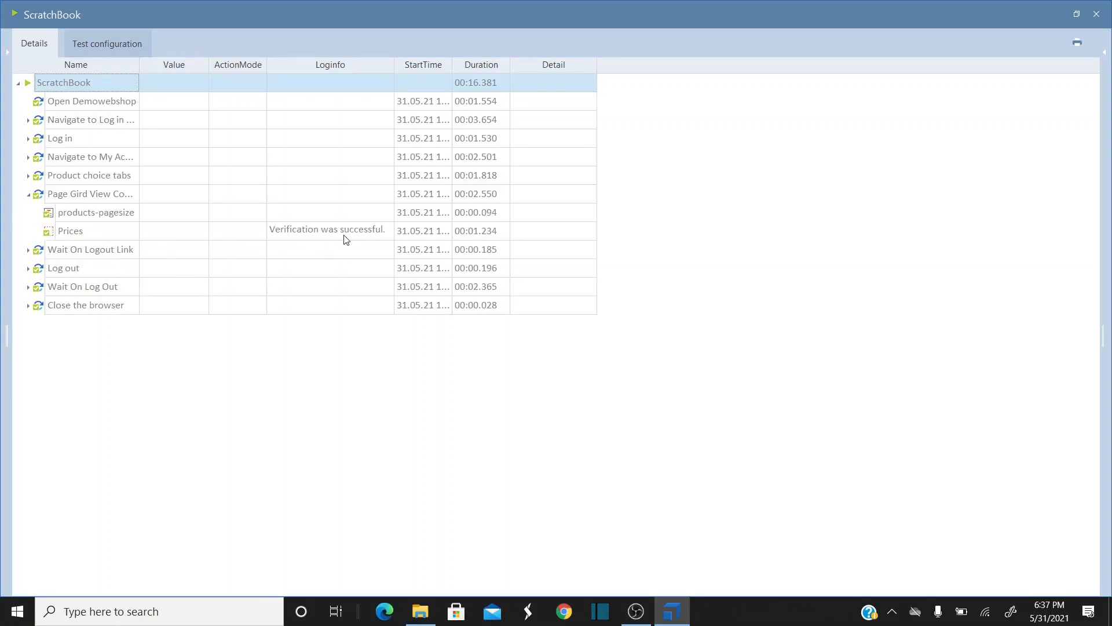
click(252, 214)
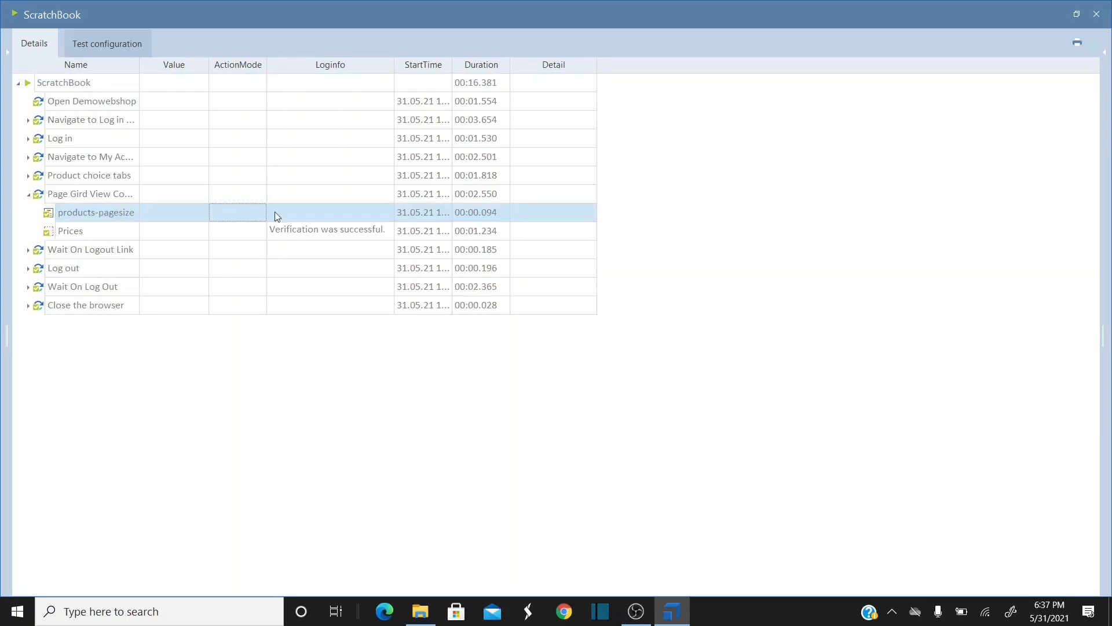
click(371, 215)
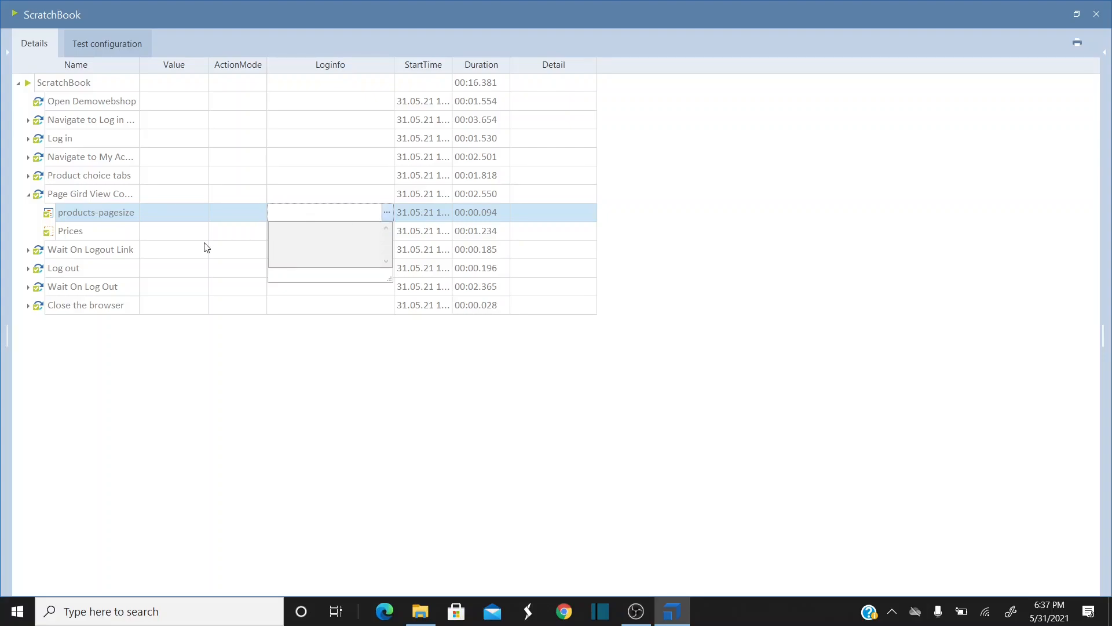
click(180, 250)
- Check the Prices log info showing expected 4 and actual 4
click(99, 235)
click(385, 234)
click(387, 231)
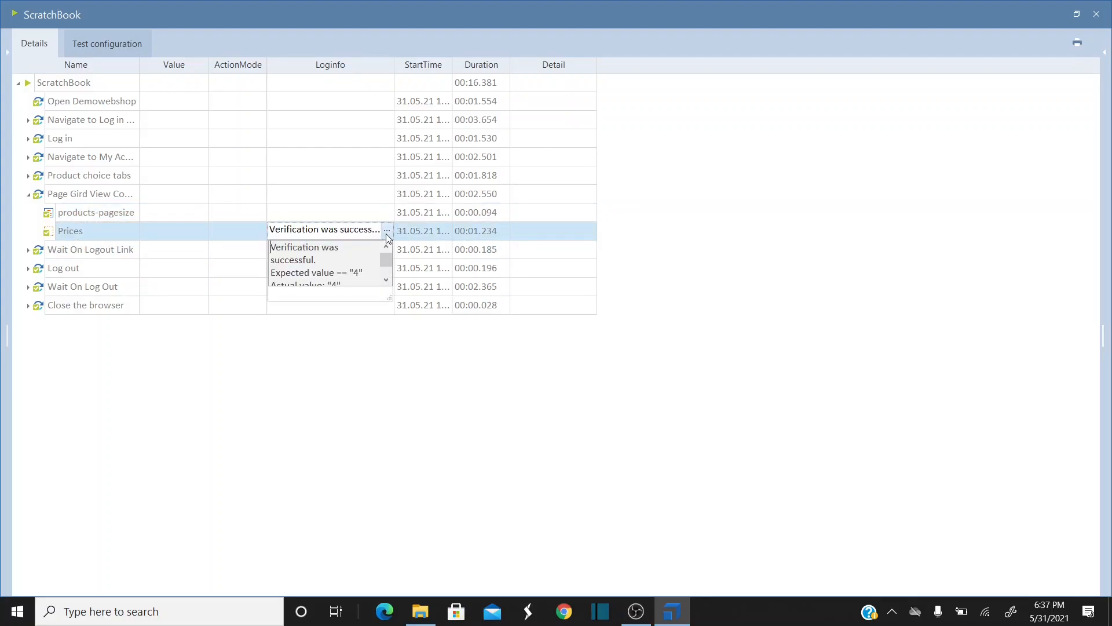
click(387, 280)
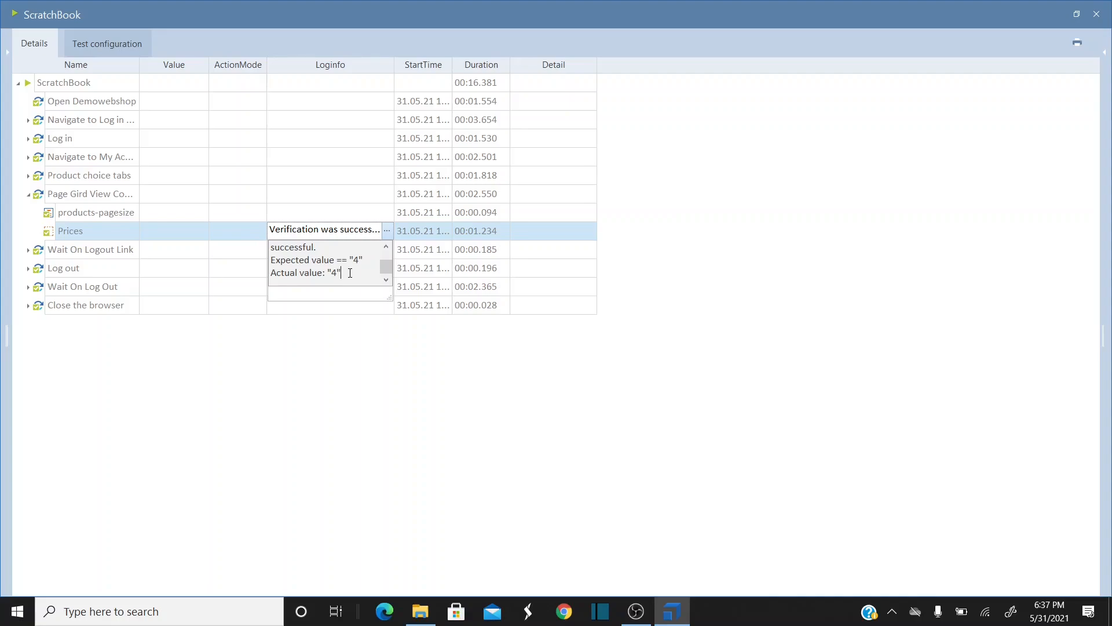
click(822, 228)
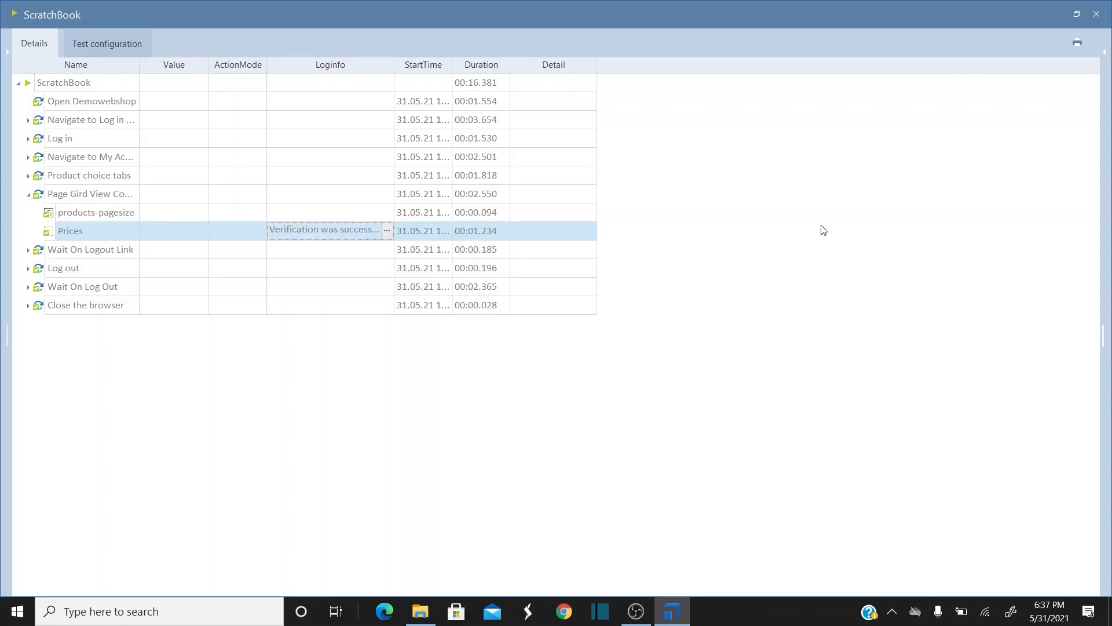
- Close ScratchBook and collapse the Size 4 folder
click(1097, 13)
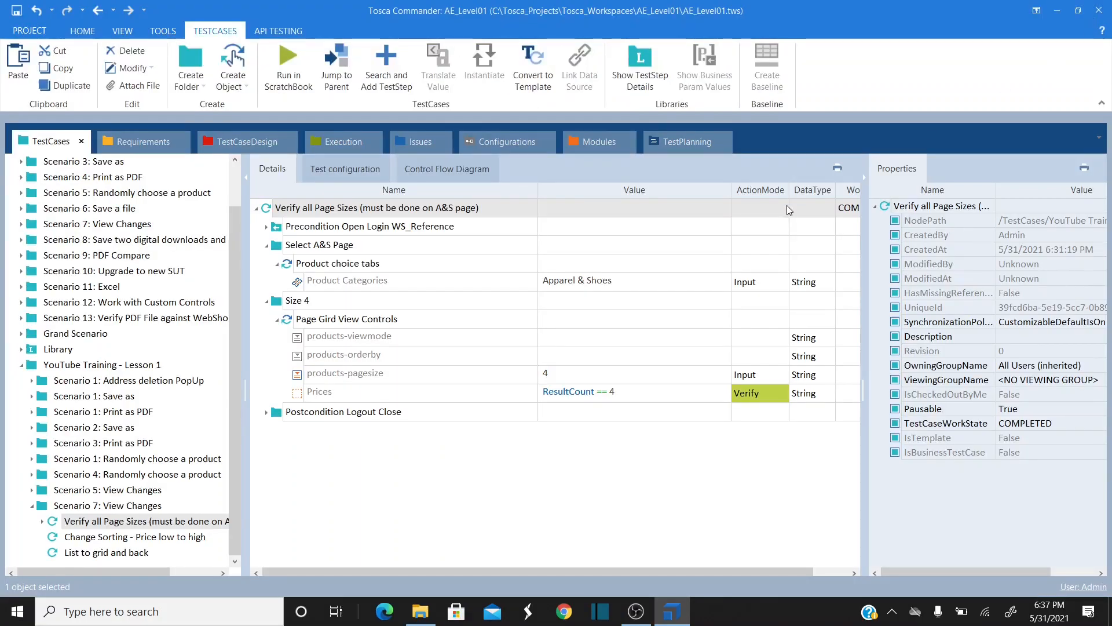
click(276, 308)
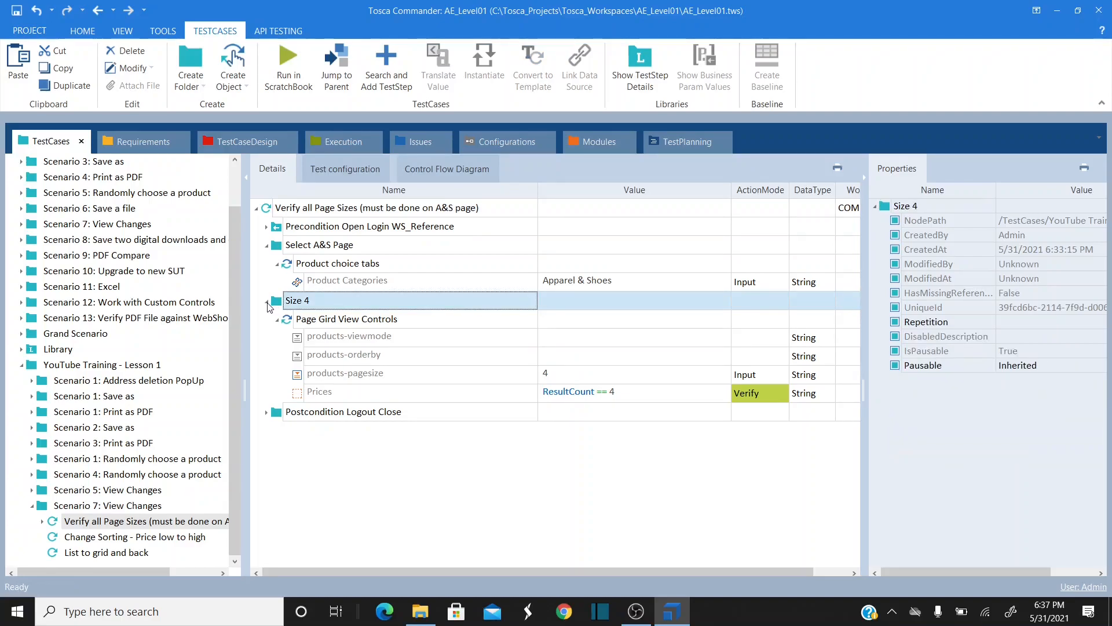
click(267, 302)
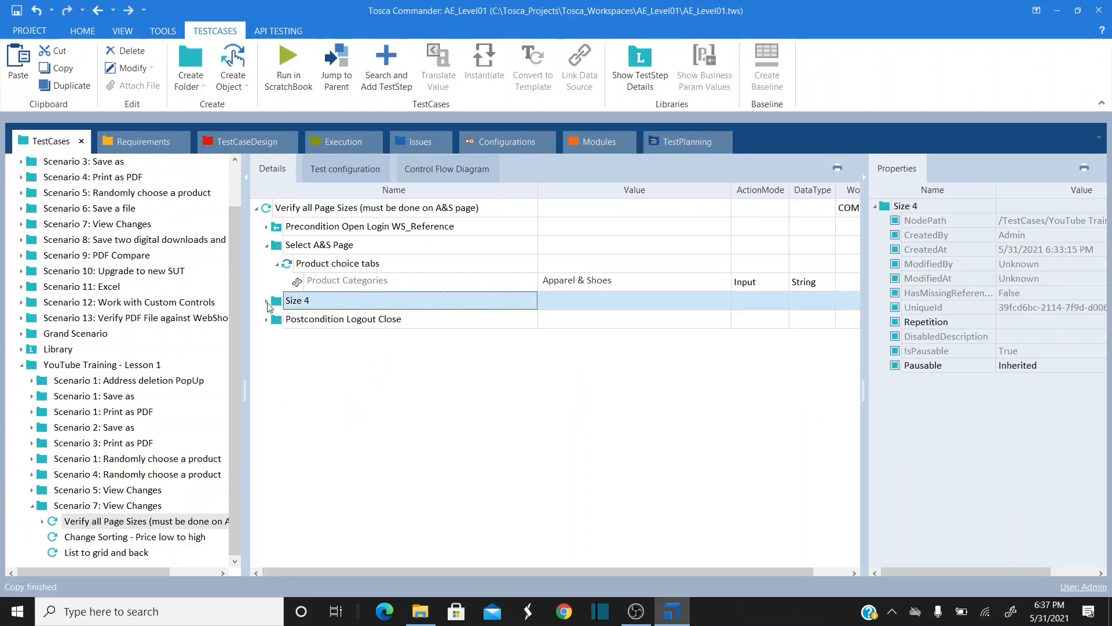
- Duplicate Size 4 as a Size 8 folder placed between Size 4 and Postcondition
click(280, 208)
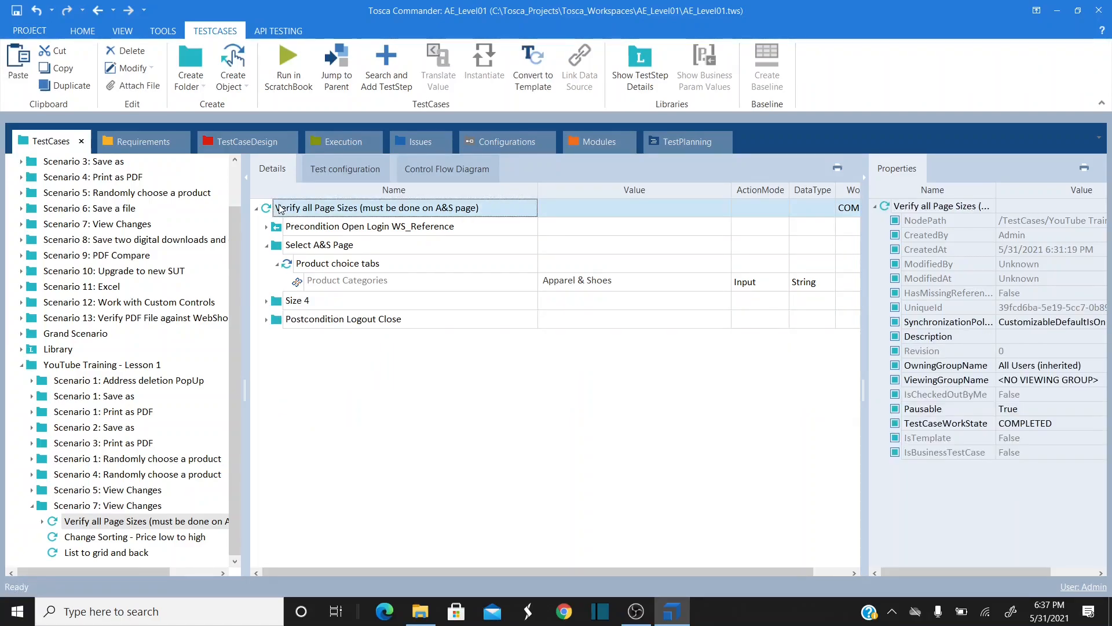
right_click(277, 306)
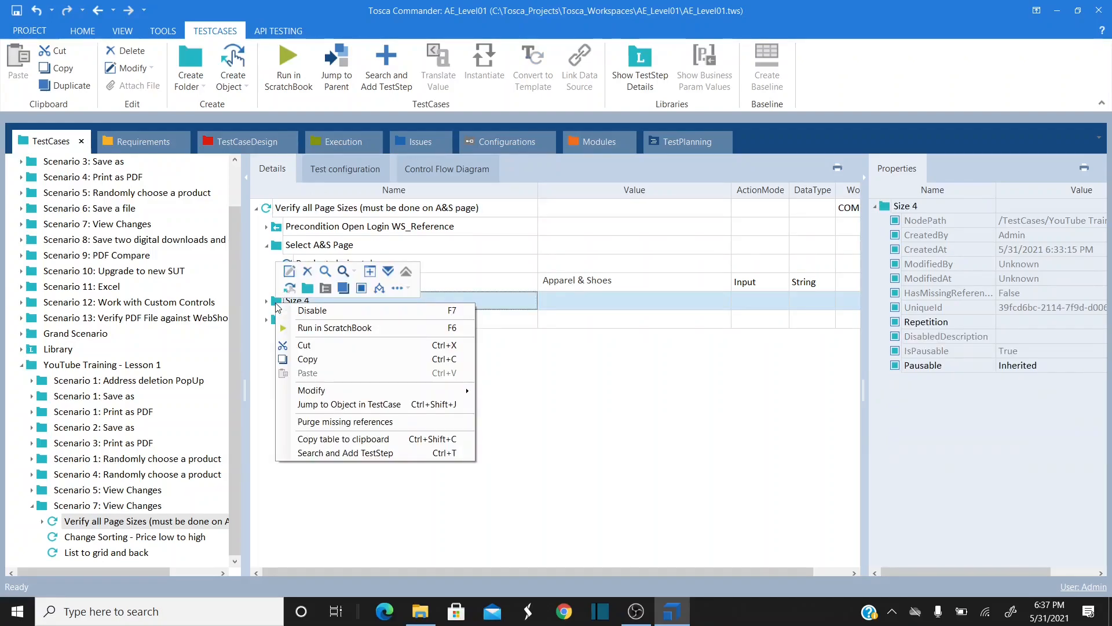
click(311, 360)
click(270, 211)
key(ctrl+v)
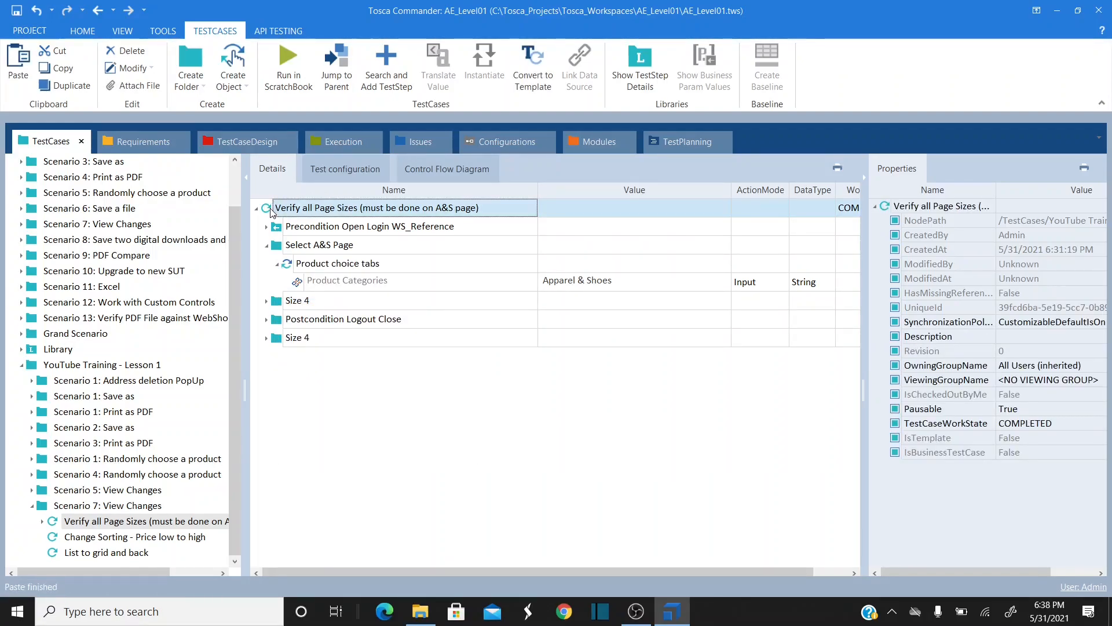
click(310, 341)
click(323, 338)
text(8)
click(282, 373)
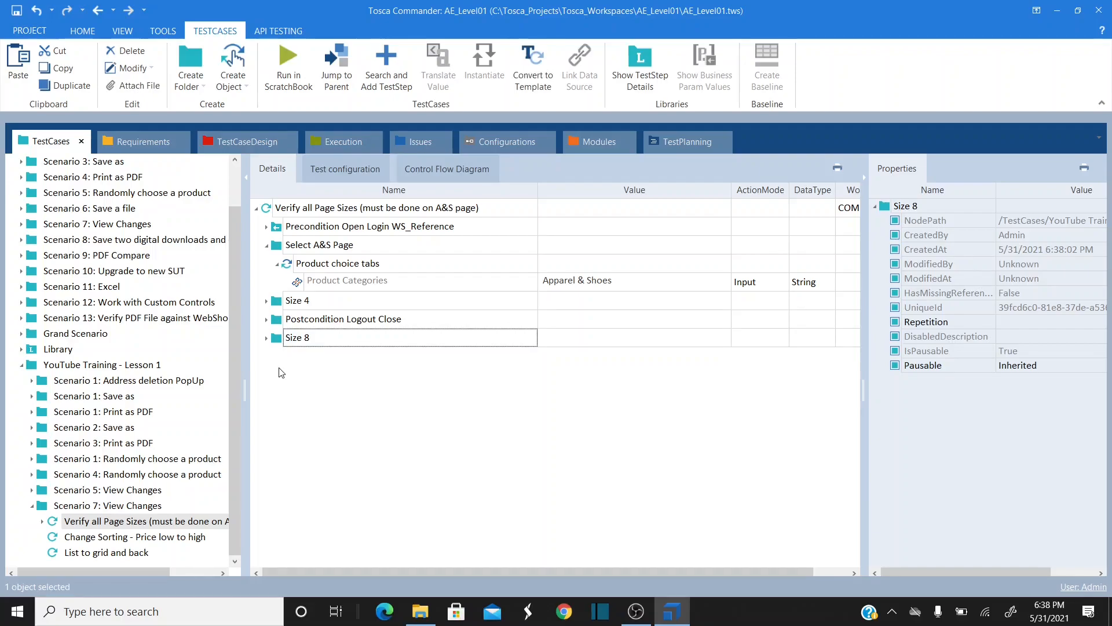
drag(283, 341, 281, 317)
- Set Size 8's products-pagesize to 8 and its Prices check to ResultCount == 8
click(267, 301)
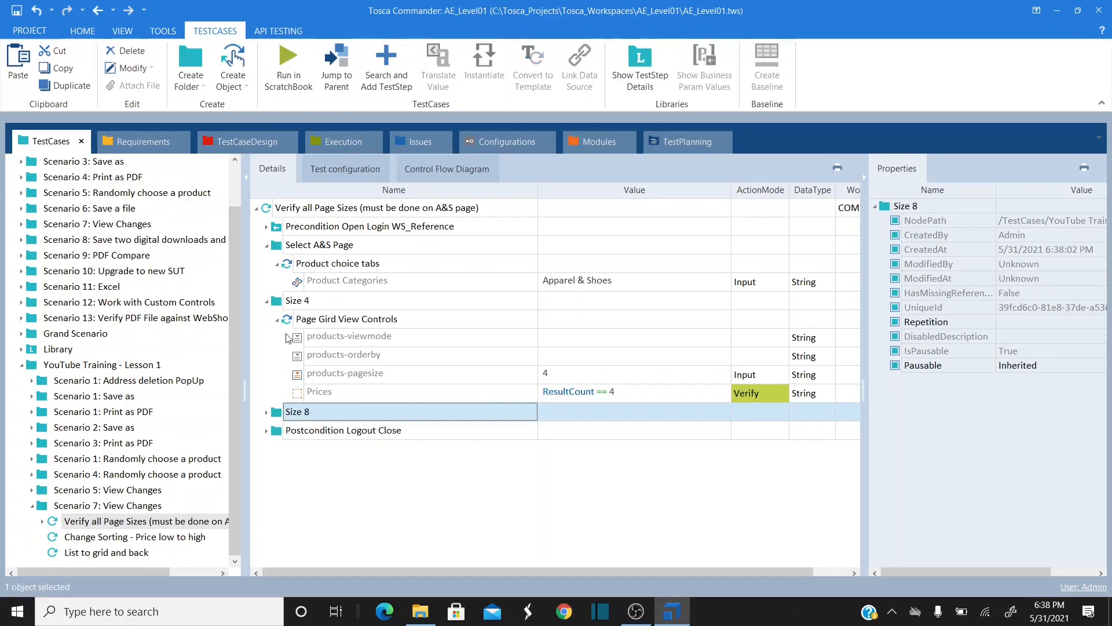
click(266, 412)
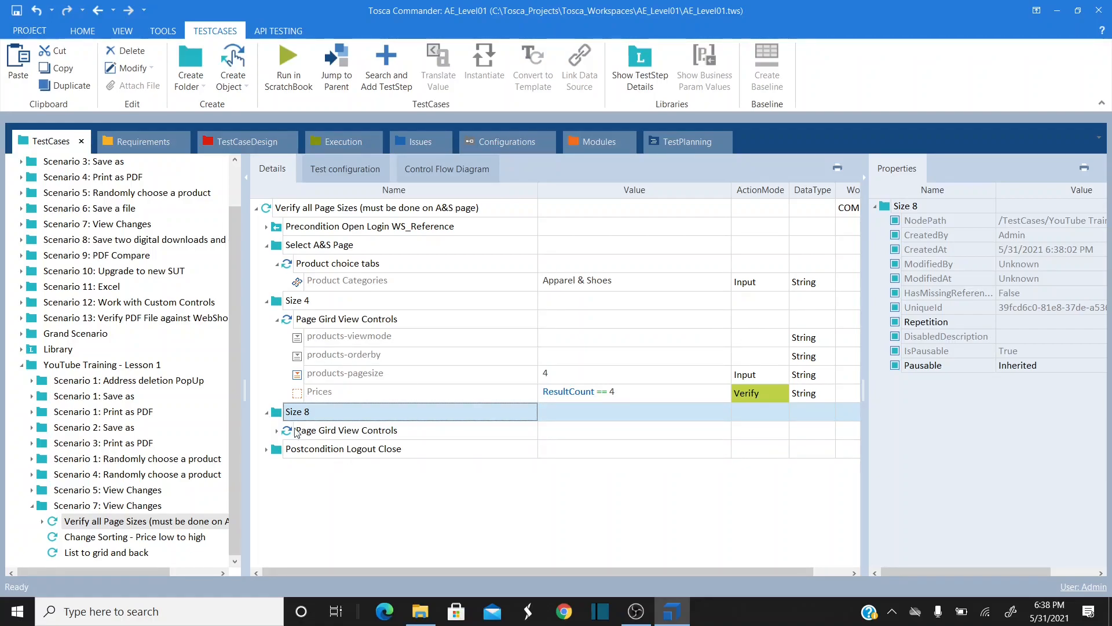
click(278, 431)
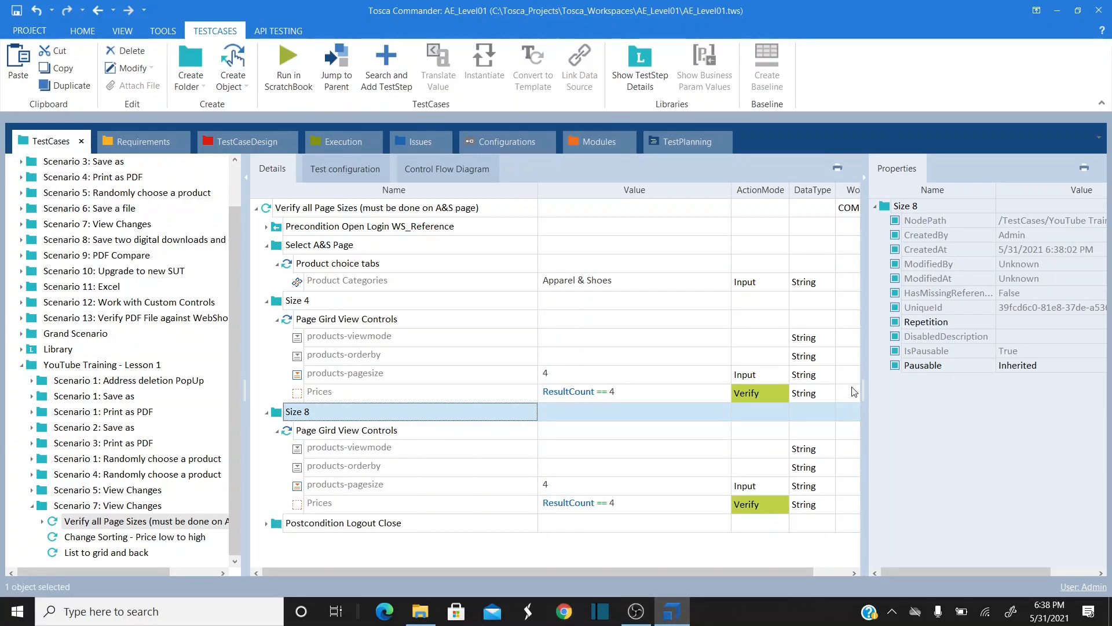
click(584, 487)
click(573, 485)
click(706, 487)
click(638, 507)
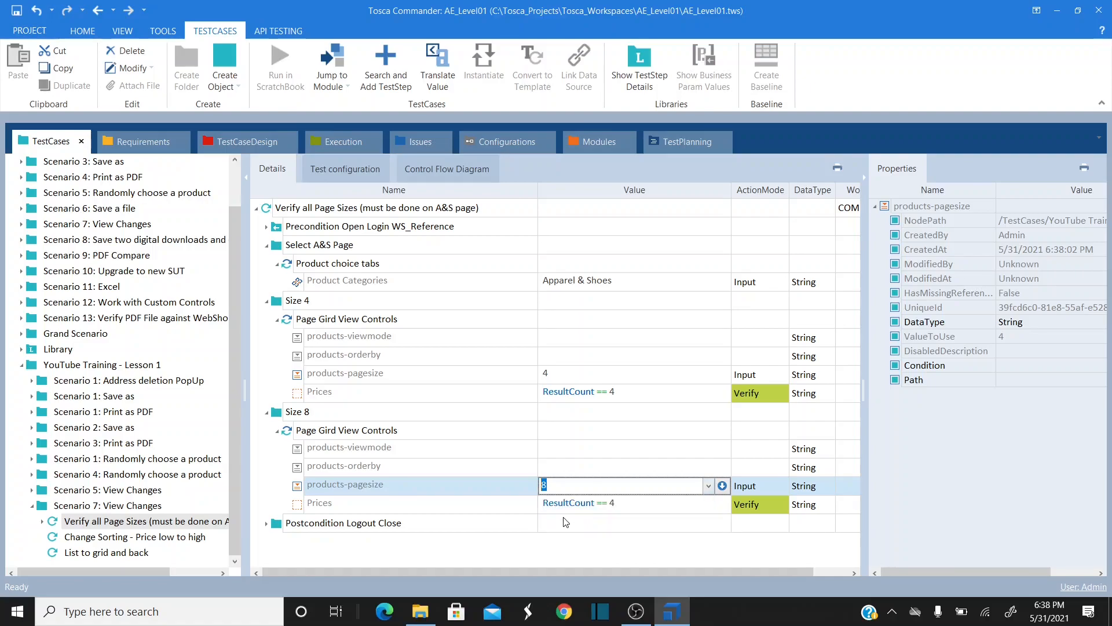
click(638, 506)
click(627, 505)
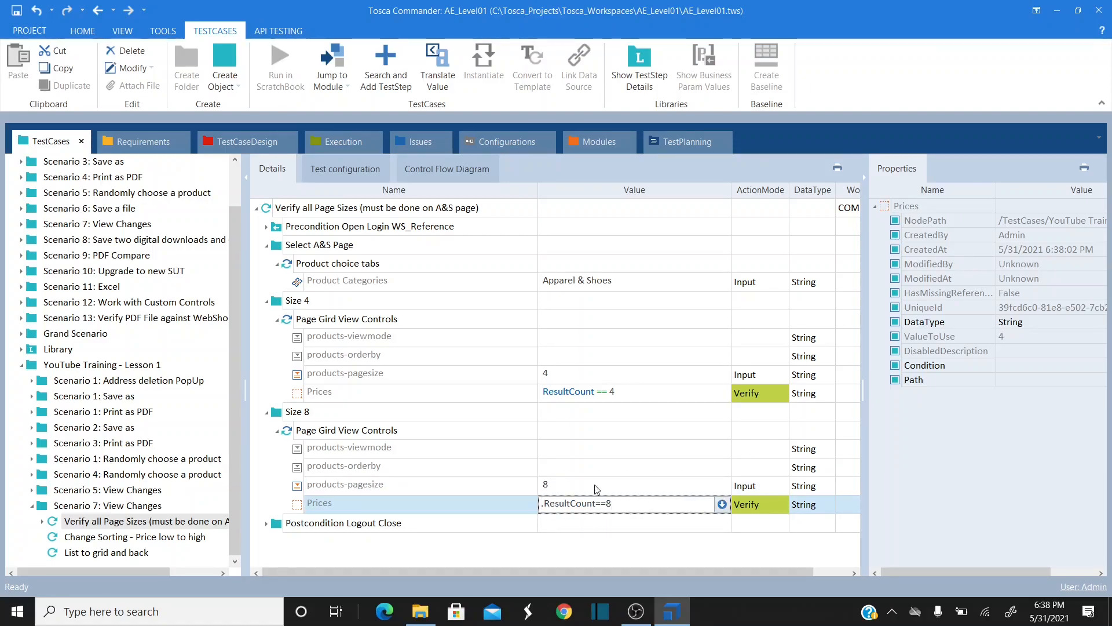
click(485, 447)
- Copy the Size 8 folder
click(280, 412)
key(ctrl+c)
click(295, 213)
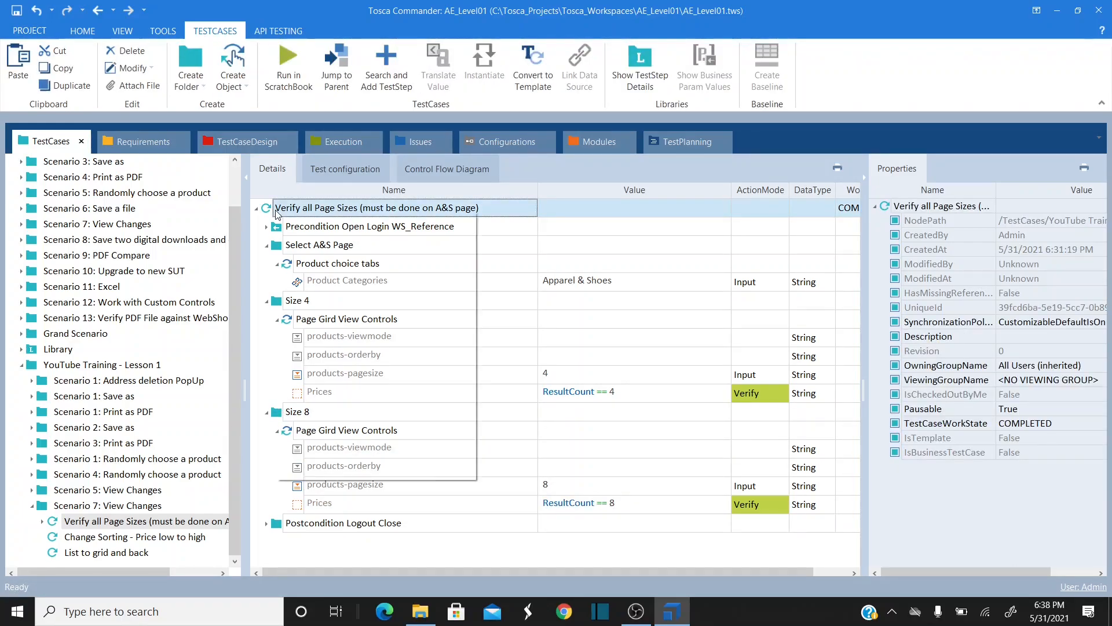
- Paste the Size 8 copy above Postcondition and rename it Size 12
right_click(277, 211)
click(328, 330)
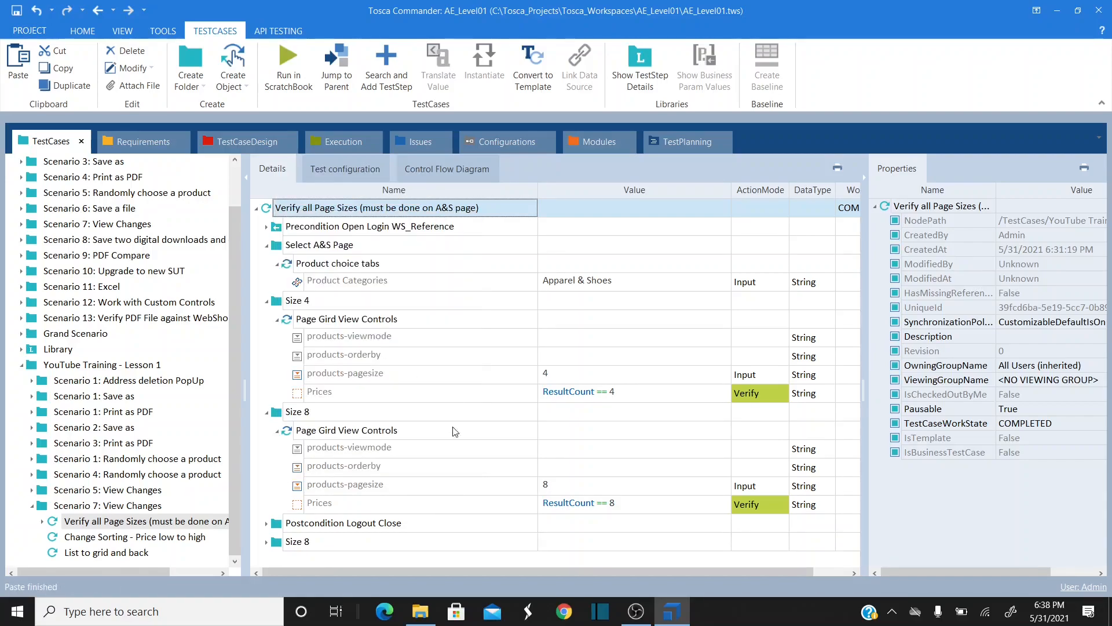
drag(276, 545, 278, 518)
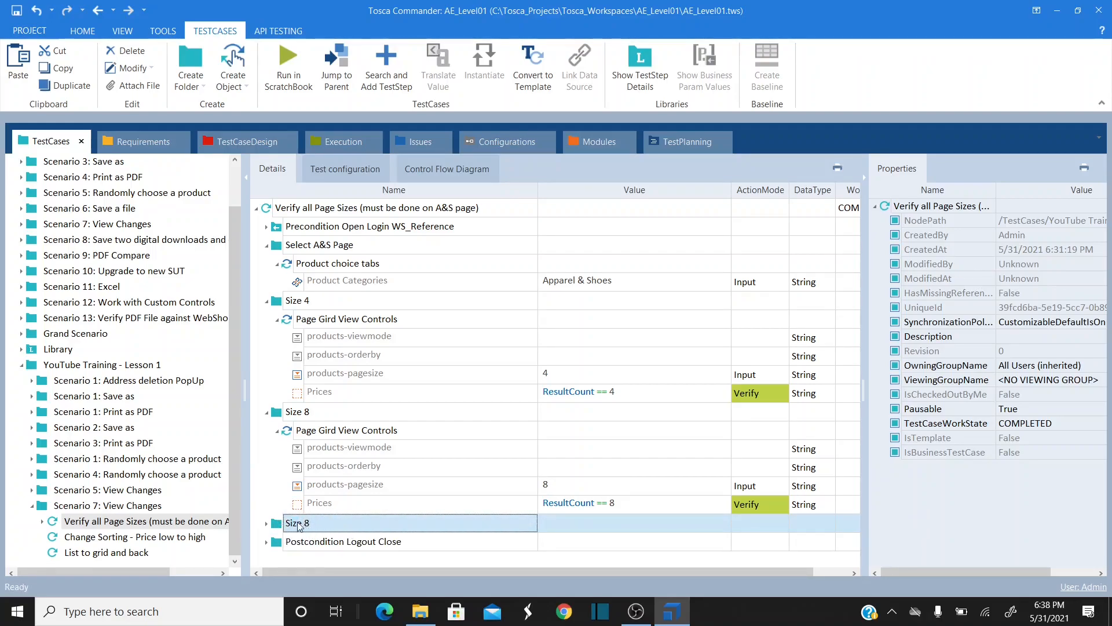
click(267, 523)
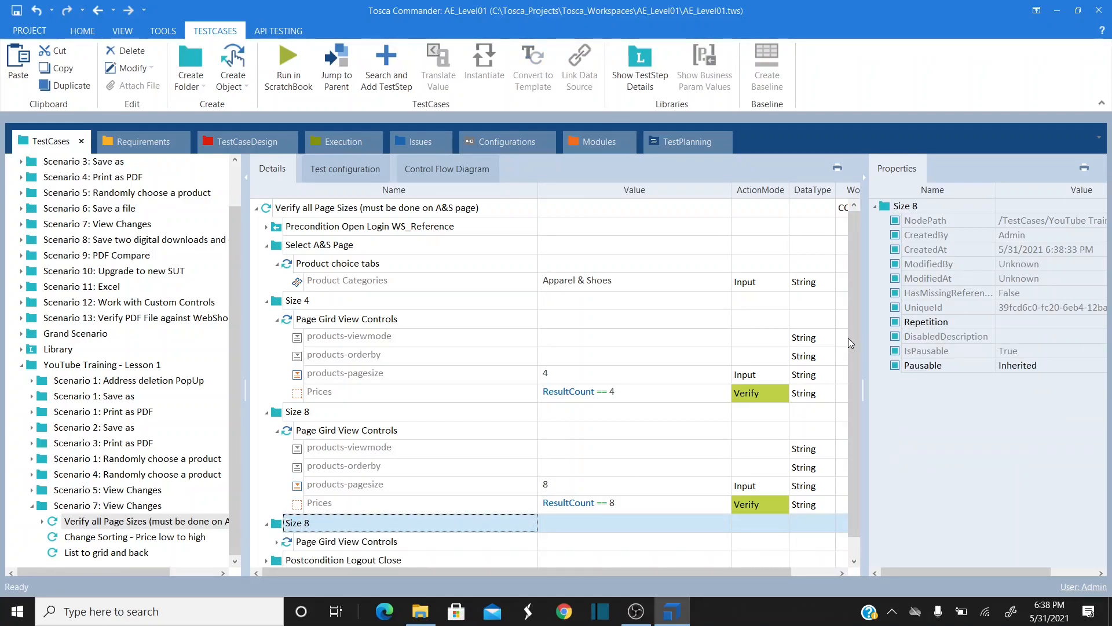
scroll(851, 360, down, 1)
click(417, 504)
key(BackSpace)
text(12)
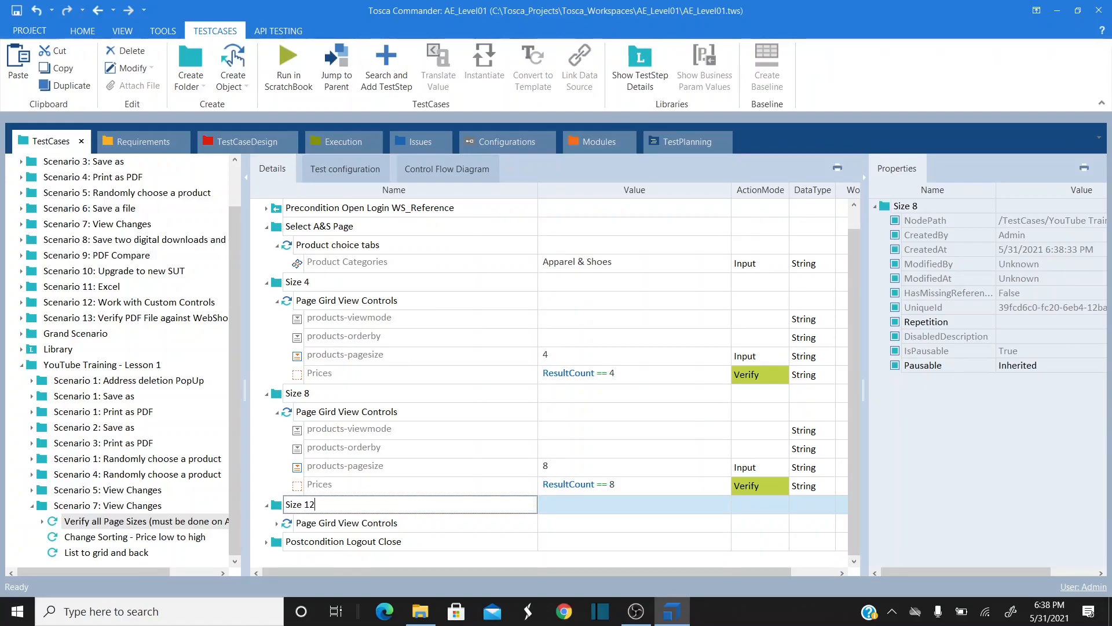
click(277, 524)
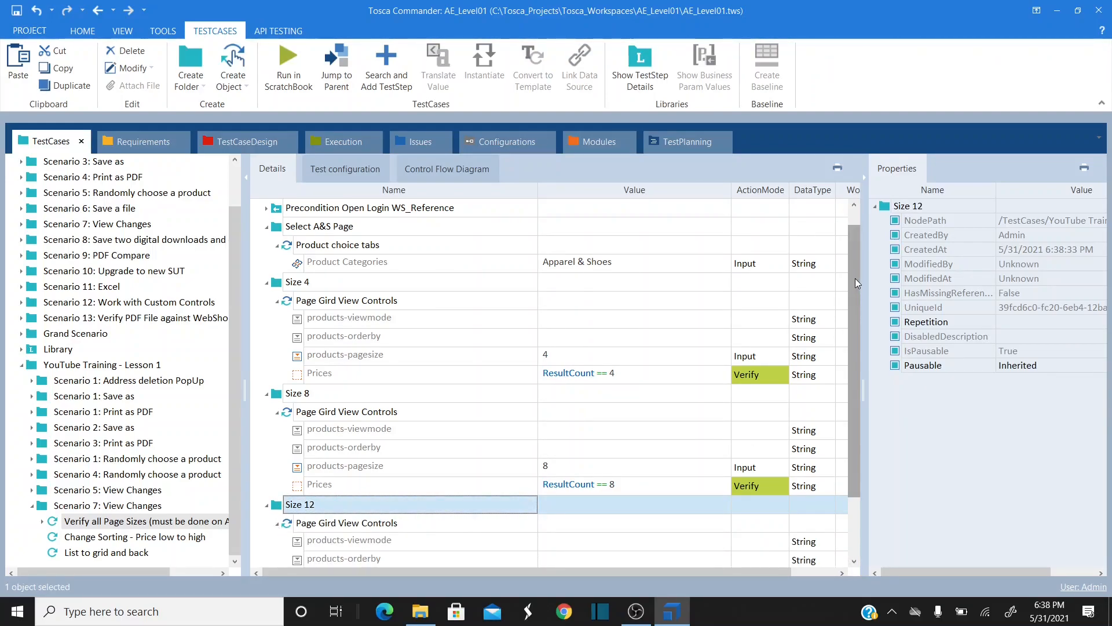
- Set Size 12's products-pagesize to 12 and its Prices check to ResultCount == 12
scroll(853, 300, down, 4)
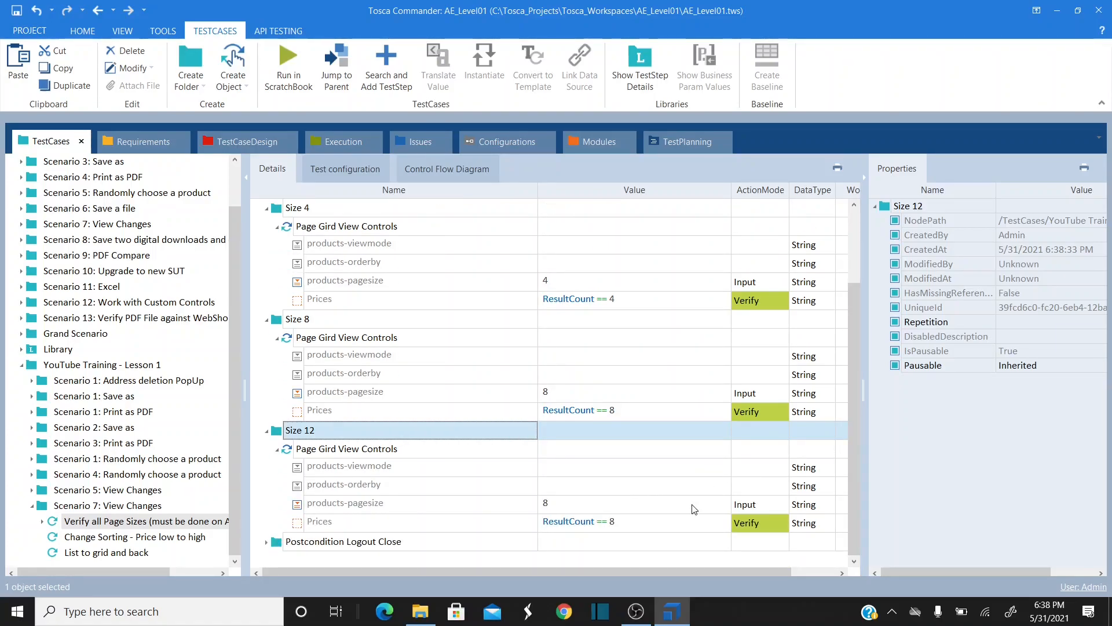
click(707, 506)
click(709, 505)
click(709, 505)
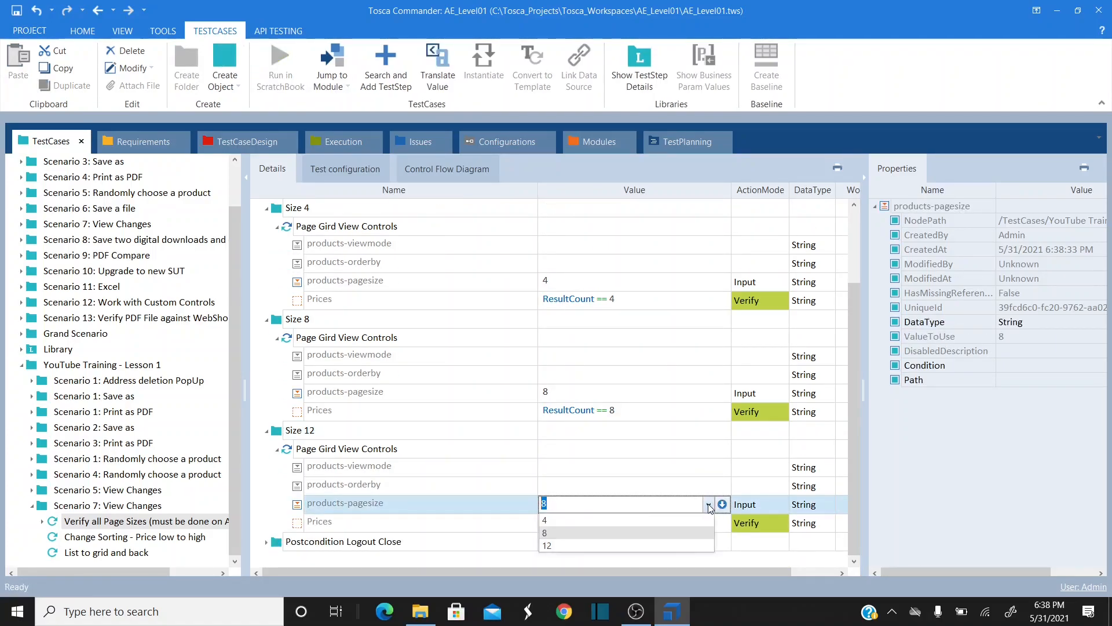
click(562, 543)
click(695, 524)
click(677, 524)
key(BackSpace)
text(12)
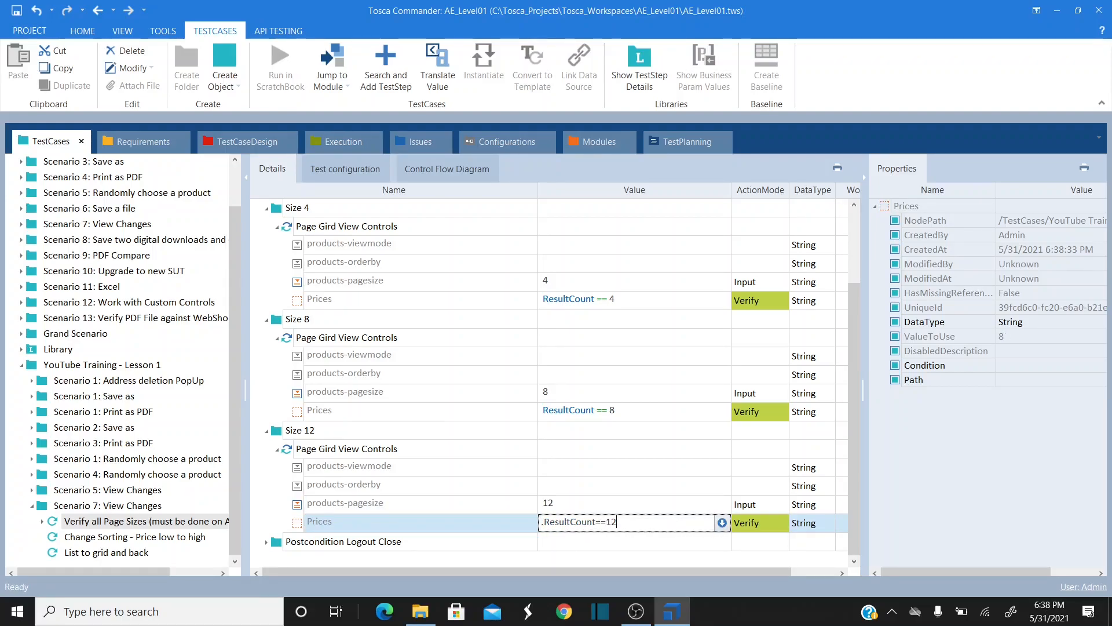
click(617, 432)
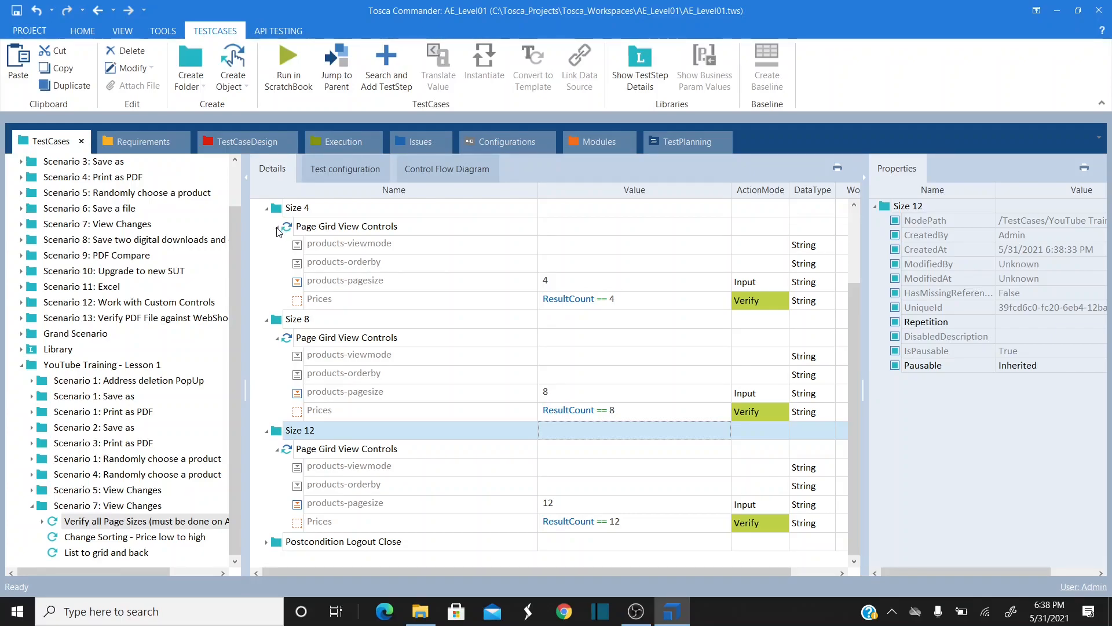
drag(854, 300, 855, 234)
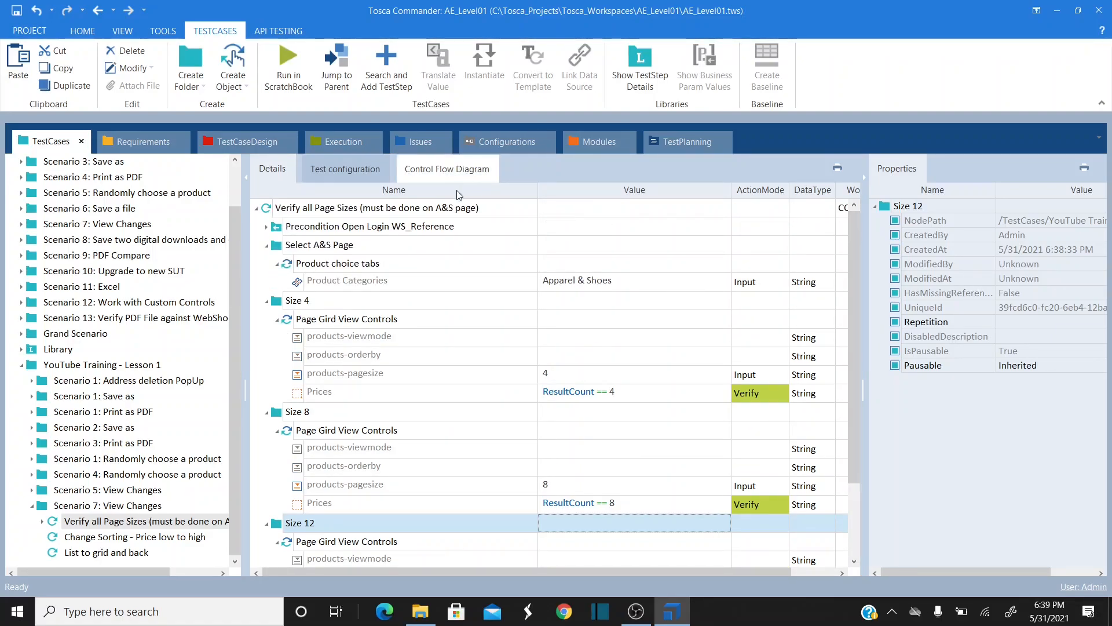
- Run the extended Verify all Page Sizes test case in ScratchBook and return to its results
click(300, 210)
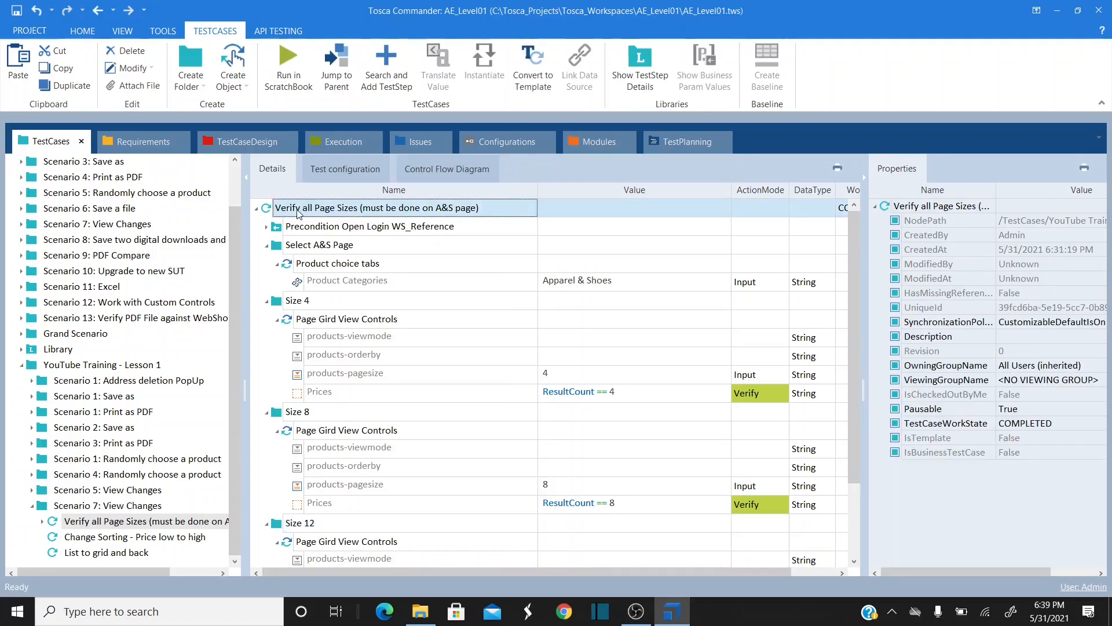
right_click(298, 211)
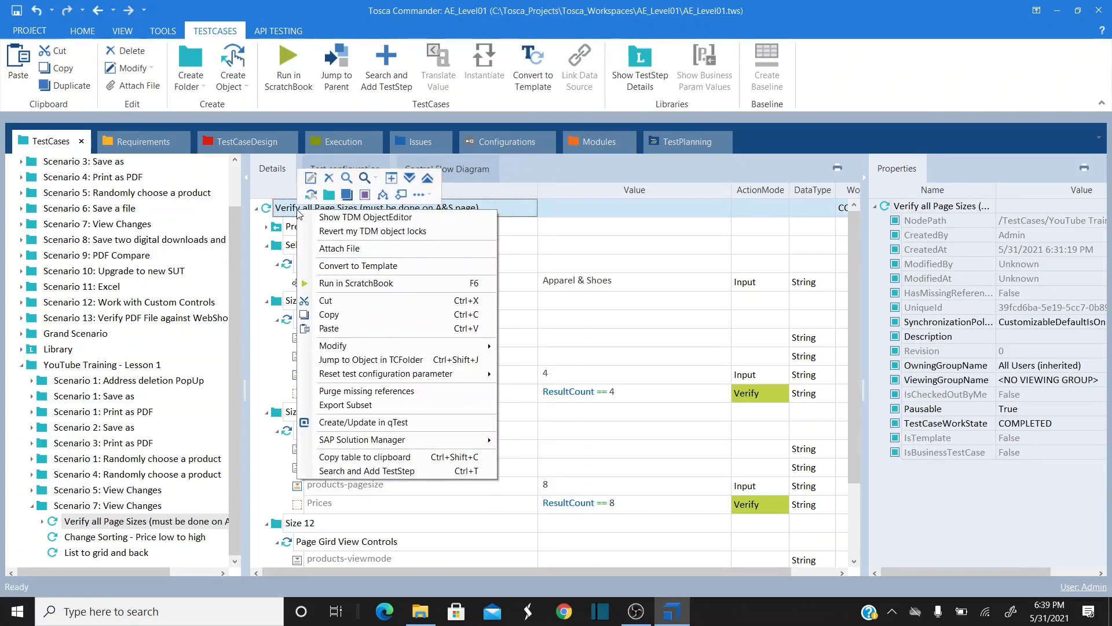
click(384, 284)
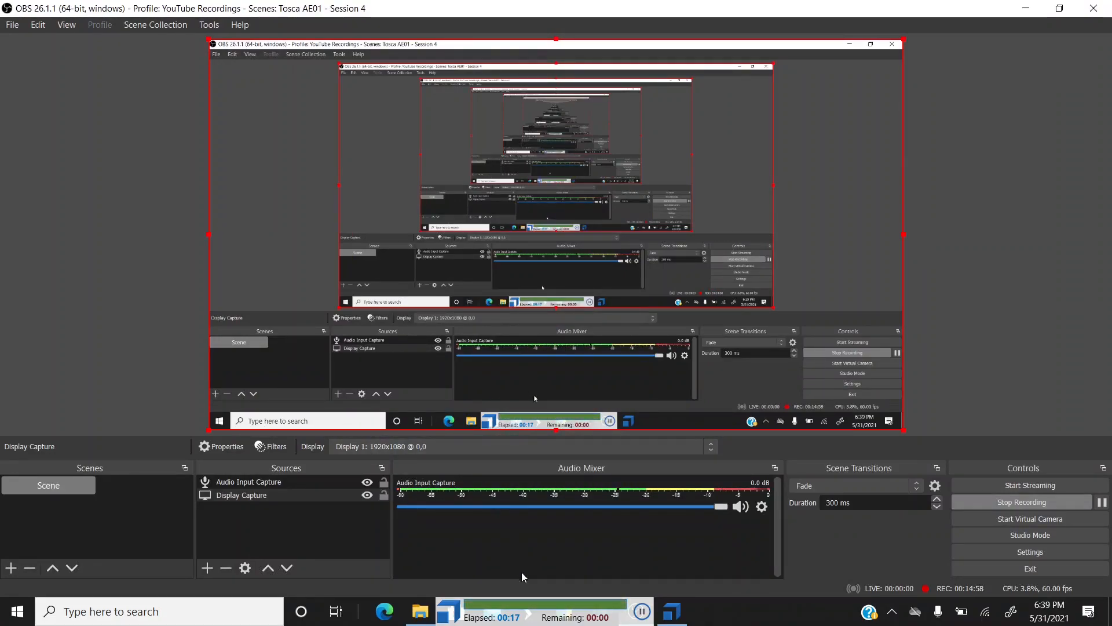
click(672, 611)
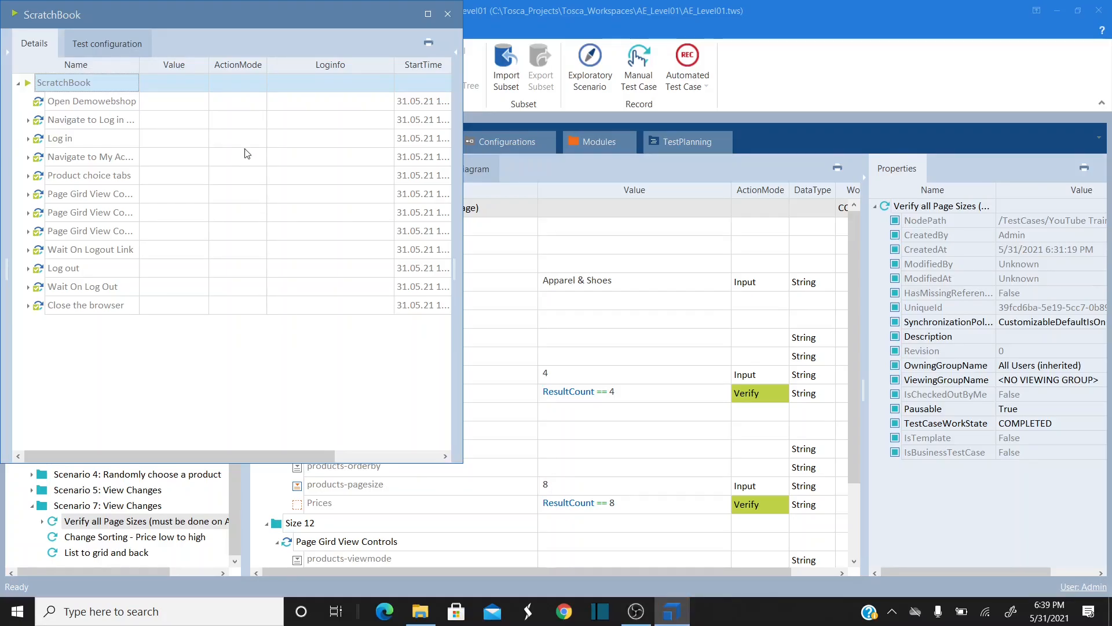
- Maximize ScratchBook, expand all three Page Gird View Controls runs, and check the size 4 Prices message
click(428, 13)
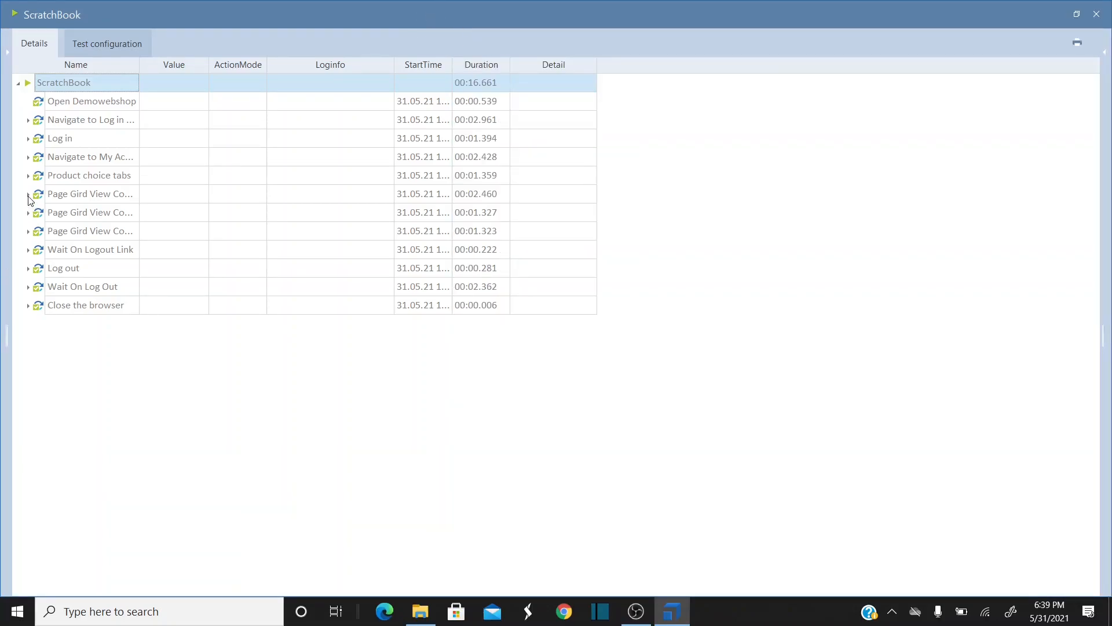
click(28, 195)
click(28, 250)
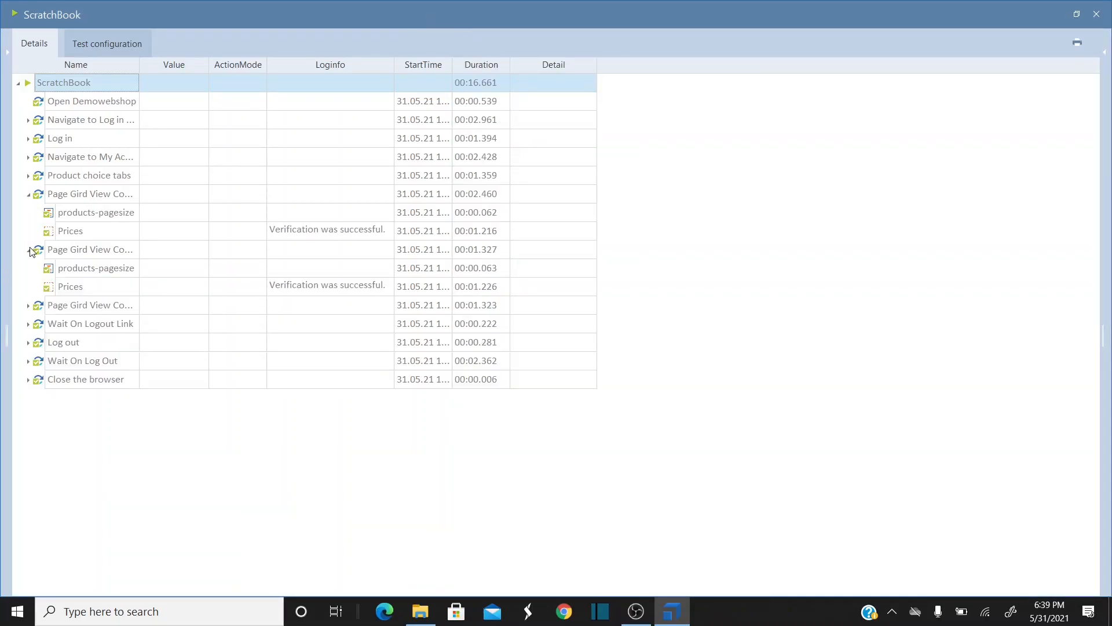
click(28, 306)
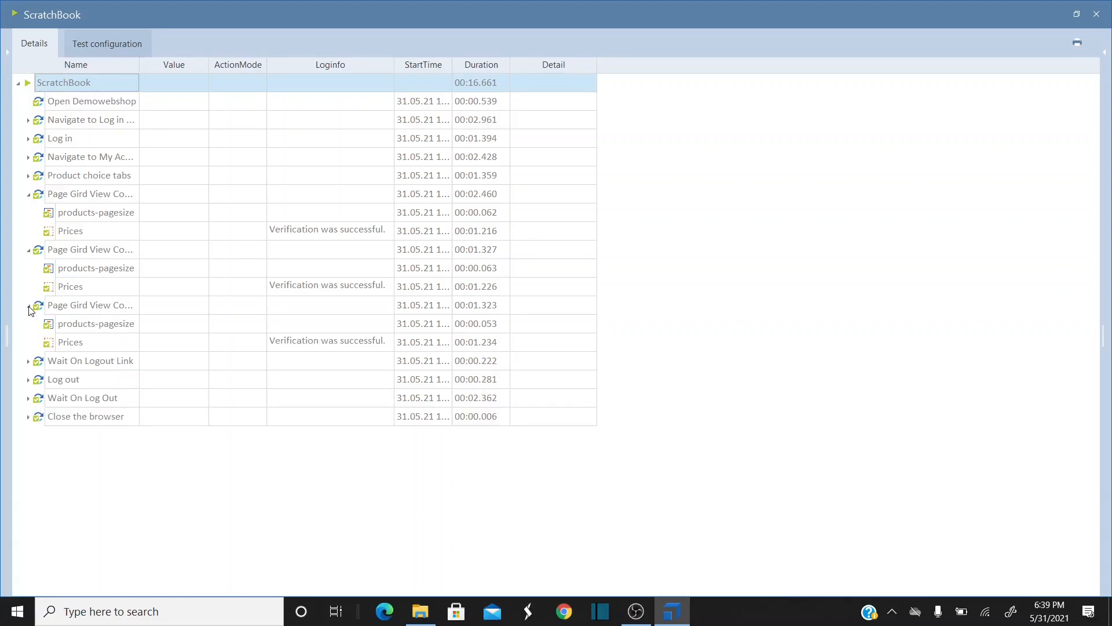
click(391, 236)
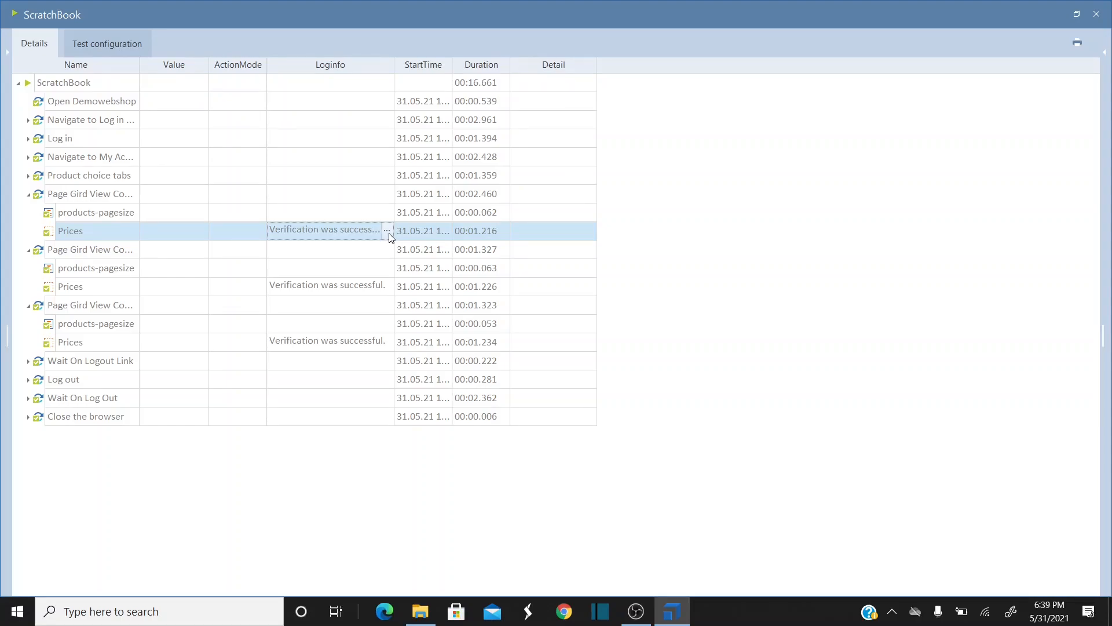
click(387, 232)
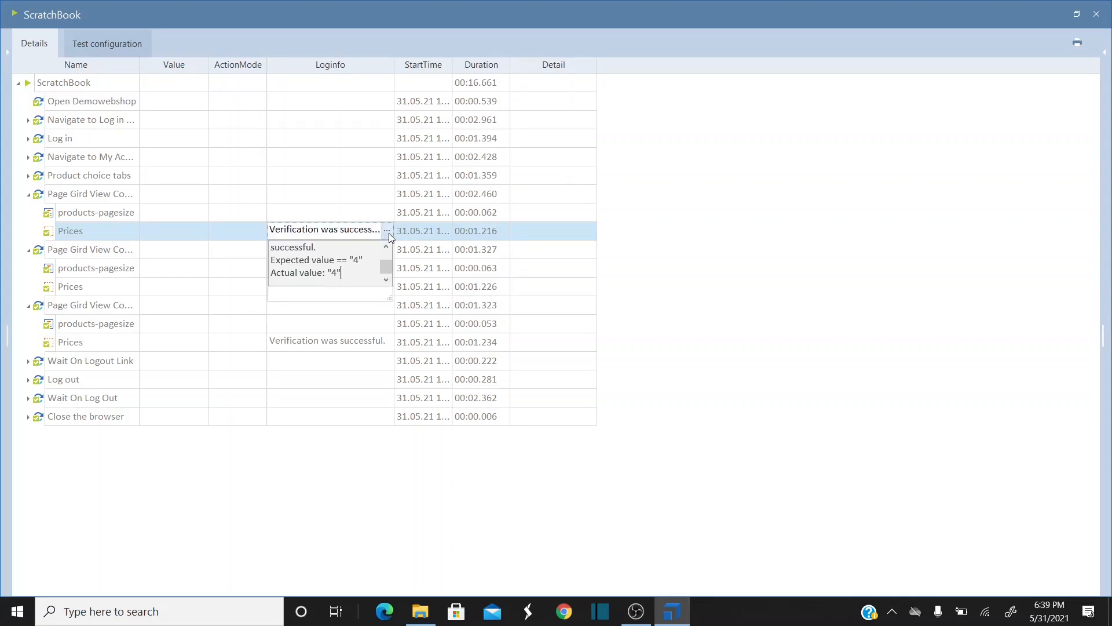
click(350, 307)
- Confirm the size 8 Prices verification shows expected and actual 8
click(387, 288)
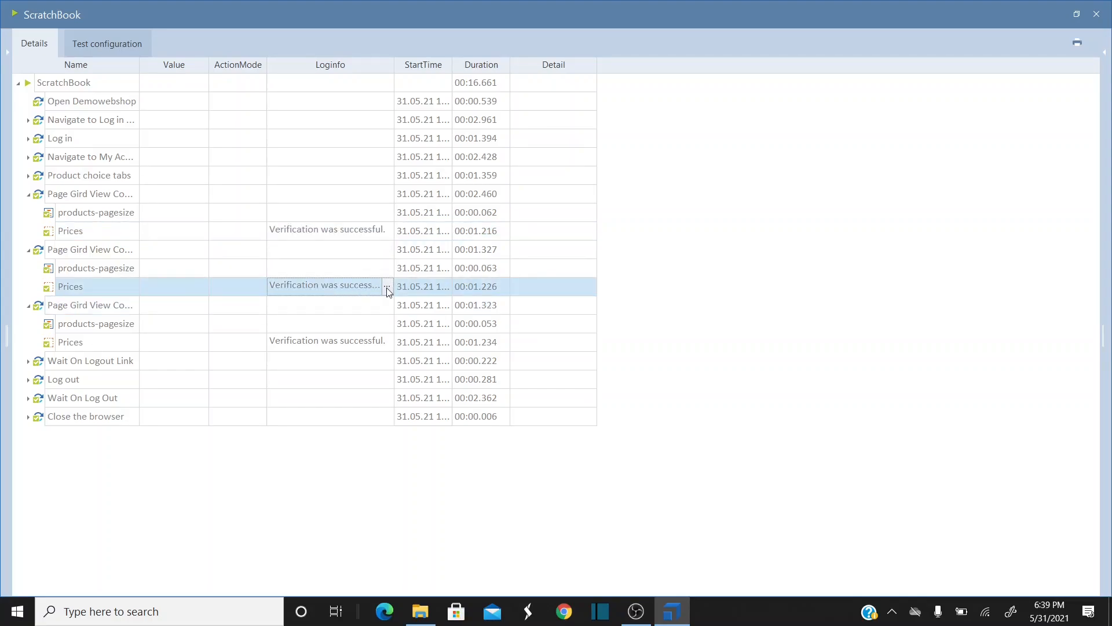
click(387, 287)
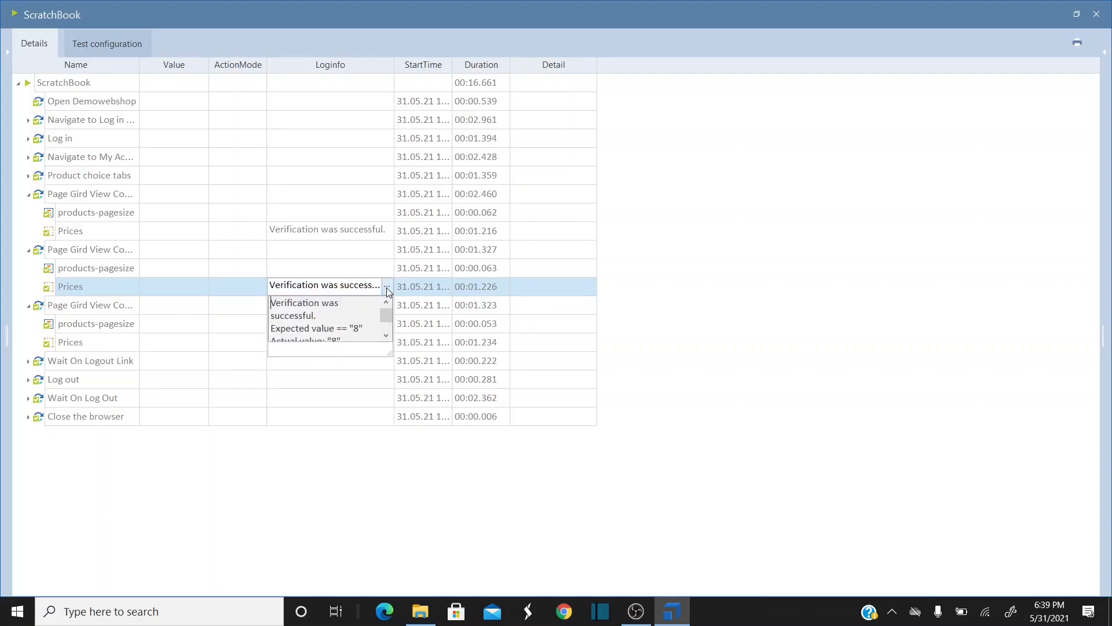
click(386, 335)
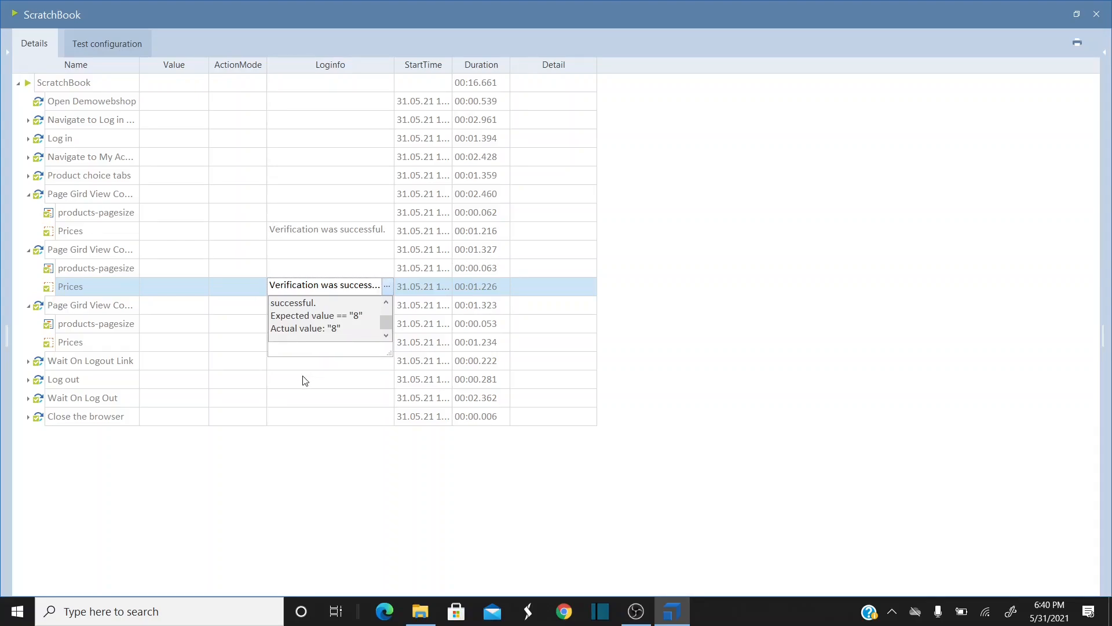
click(305, 381)
- Confirm the size 12 Prices verification shows actual 12, then close ScratchBook
click(387, 346)
click(387, 344)
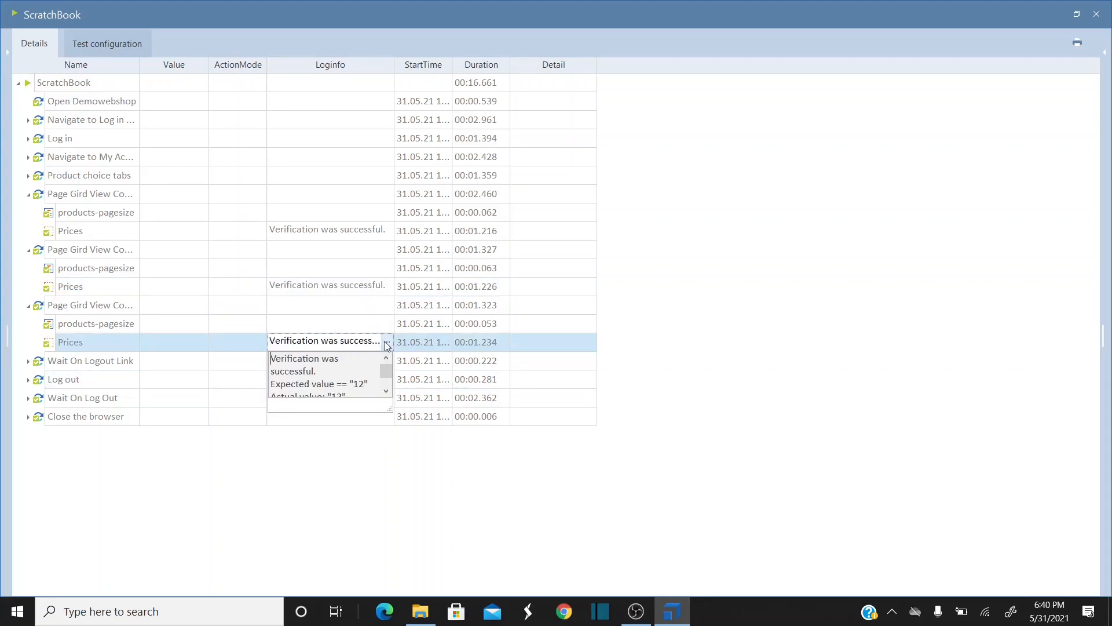
click(386, 393)
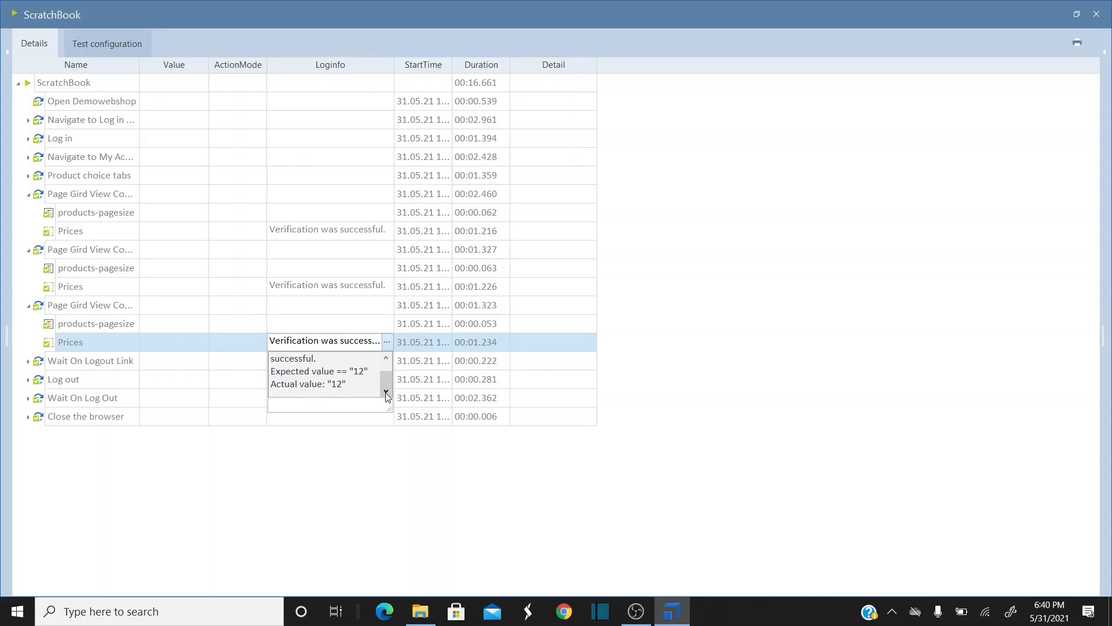
click(313, 449)
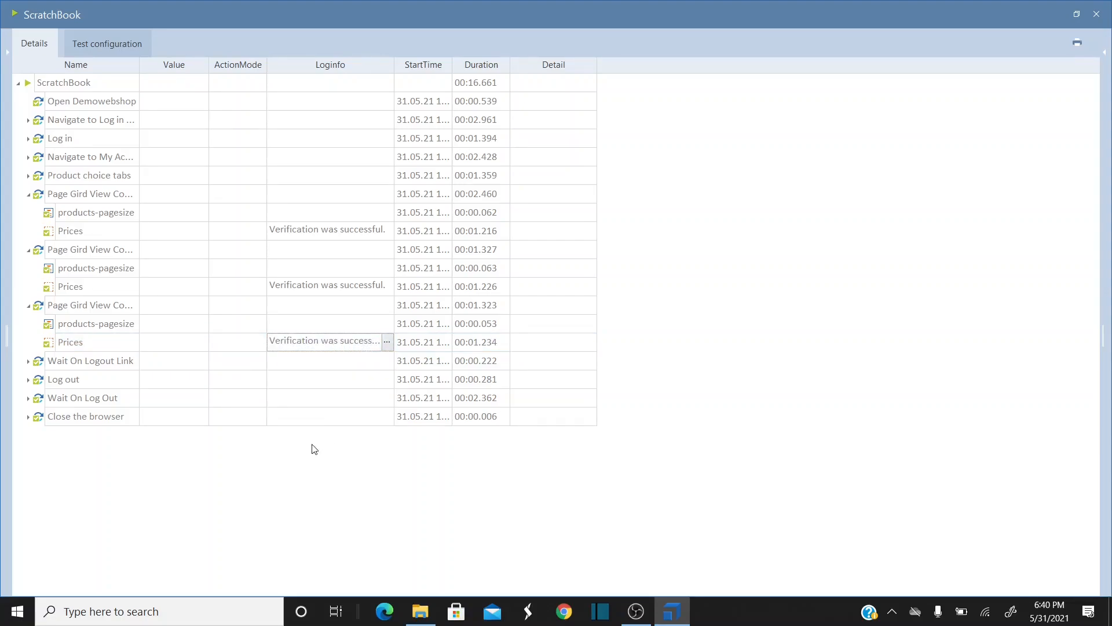
click(1098, 13)
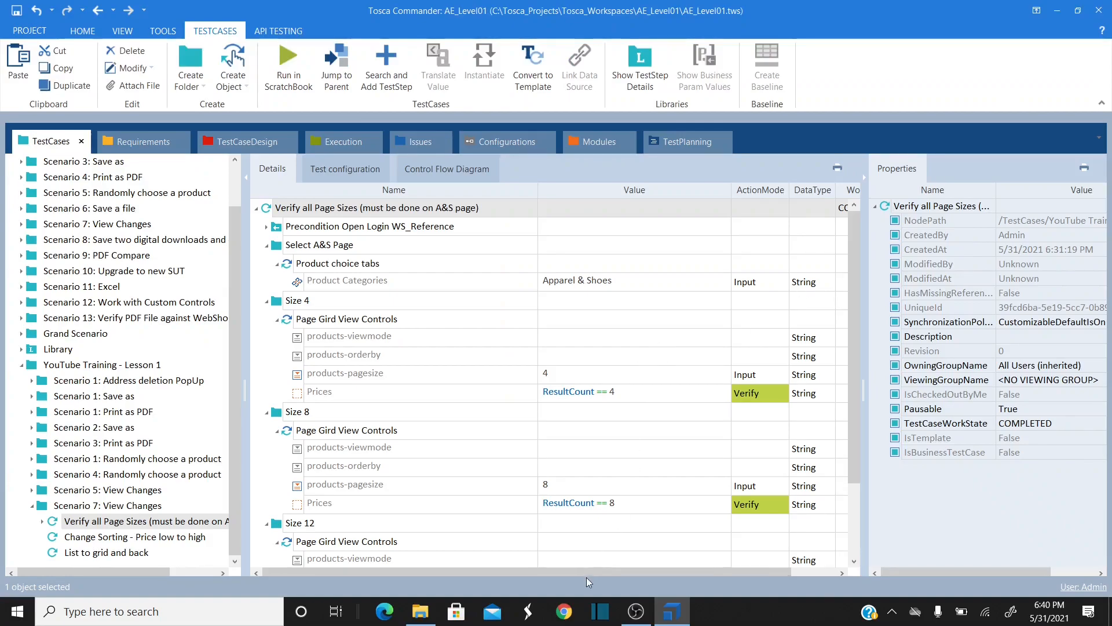
drag(850, 343, 844, 407)
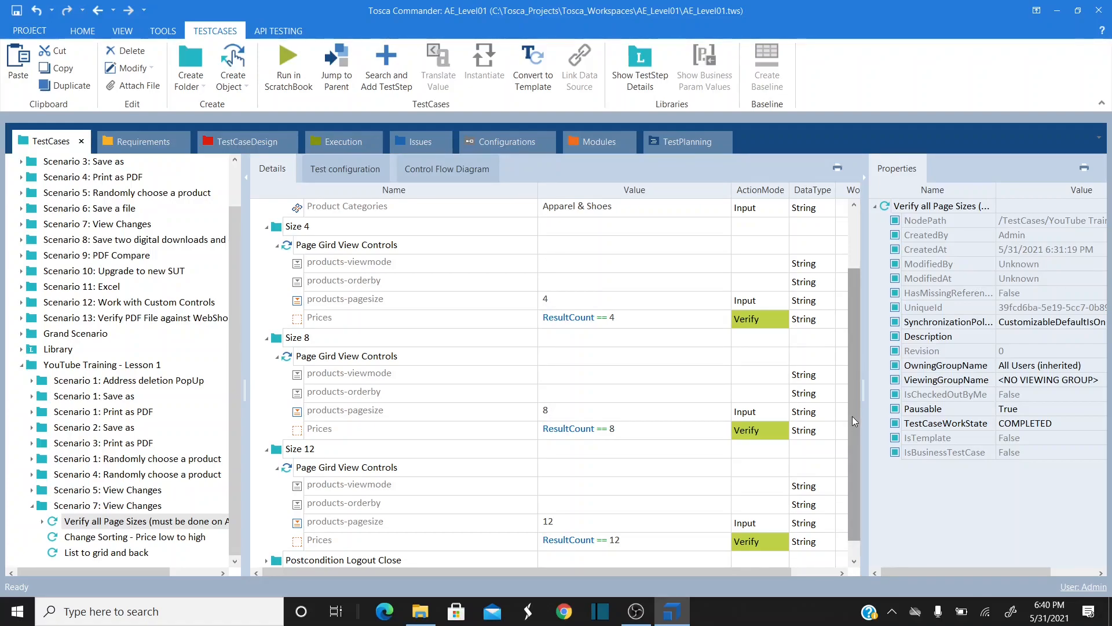
drag(853, 416, 853, 439)
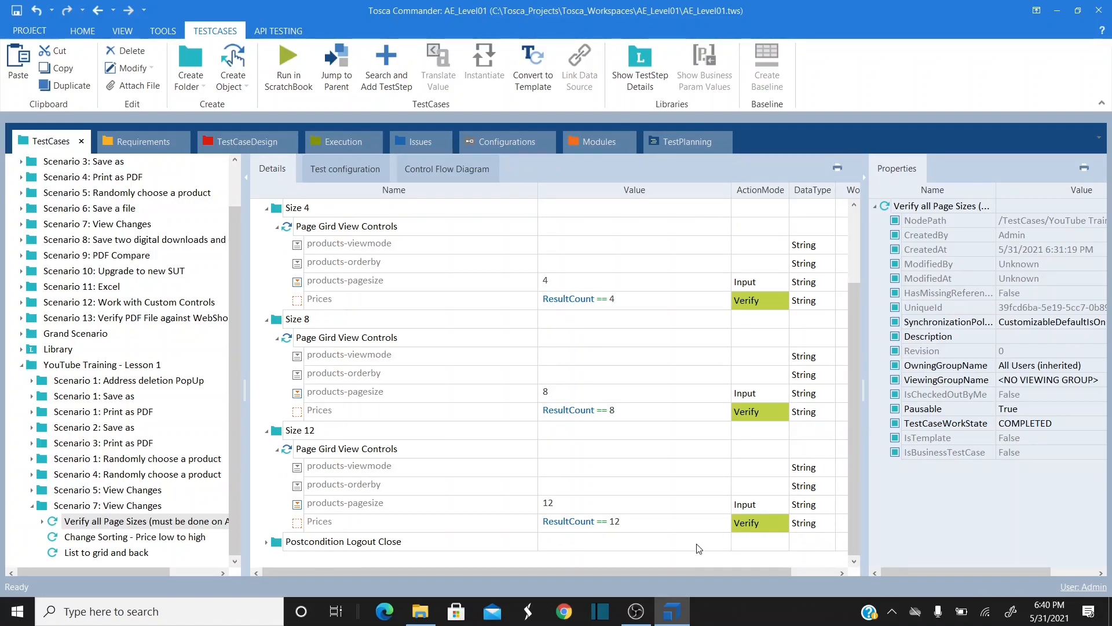
mouse_move(636, 611)
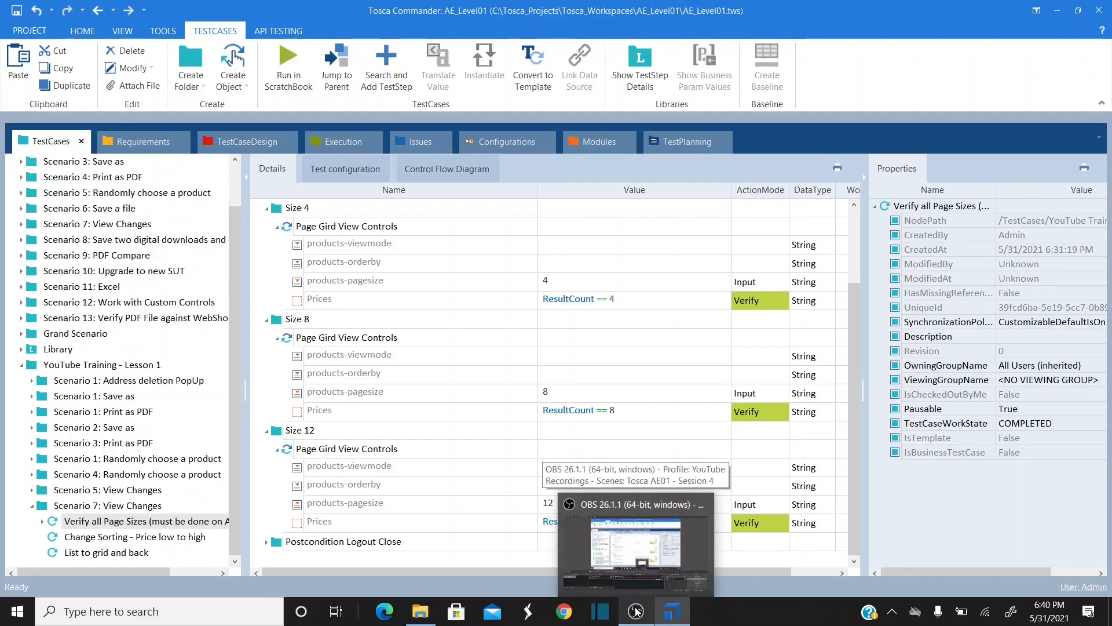
click(636, 611)
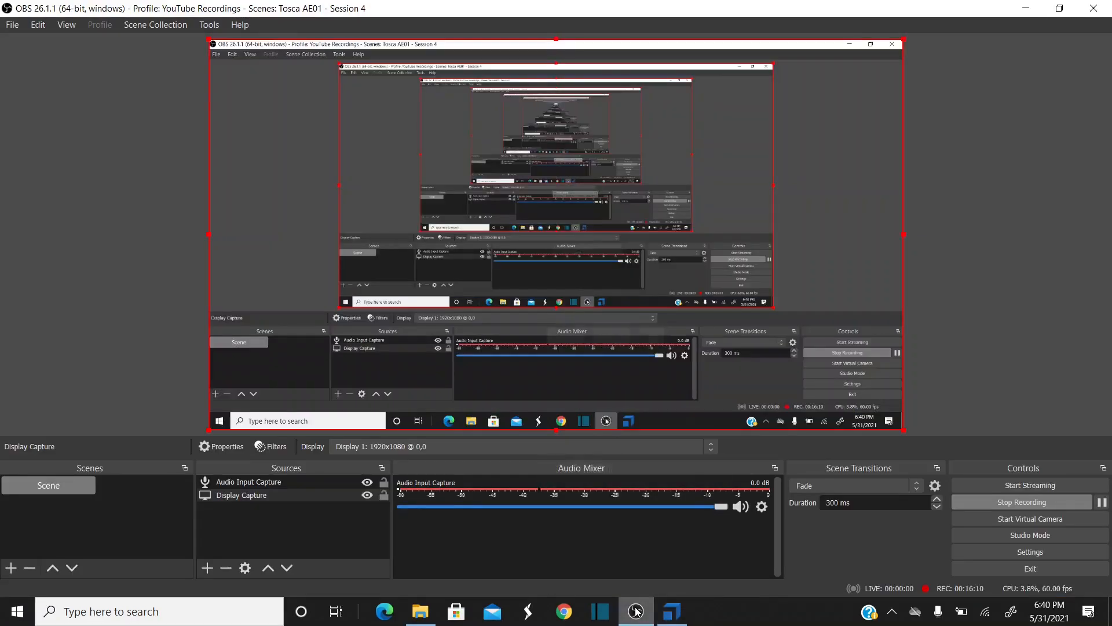